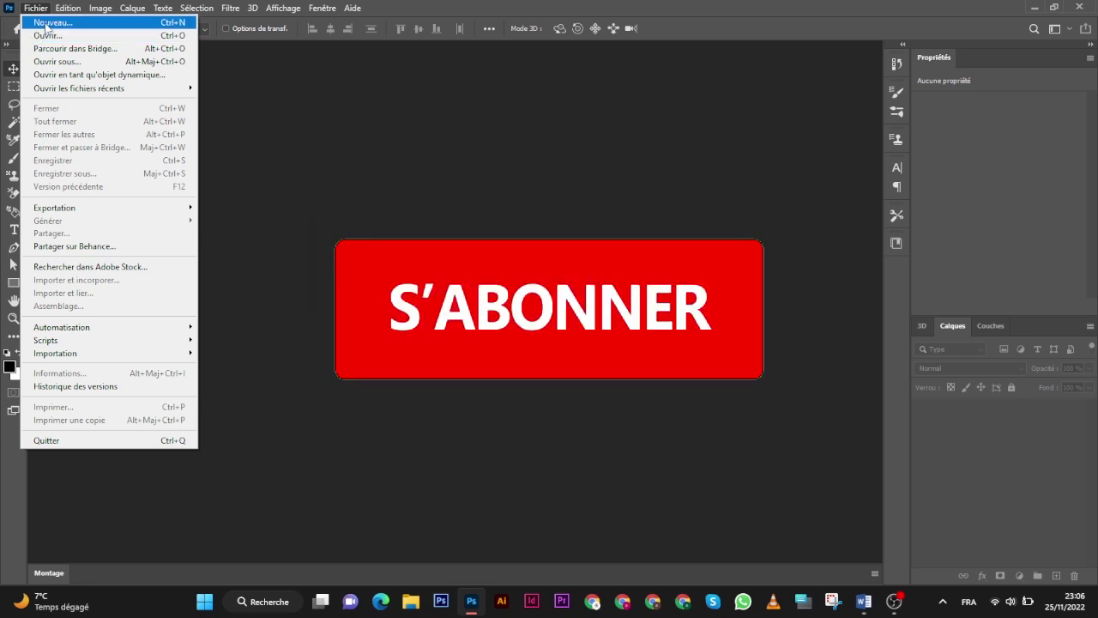
- Create a new A4 portrait document at 300 ppi, duplicate the Background layer and hide the original
click(49, 23)
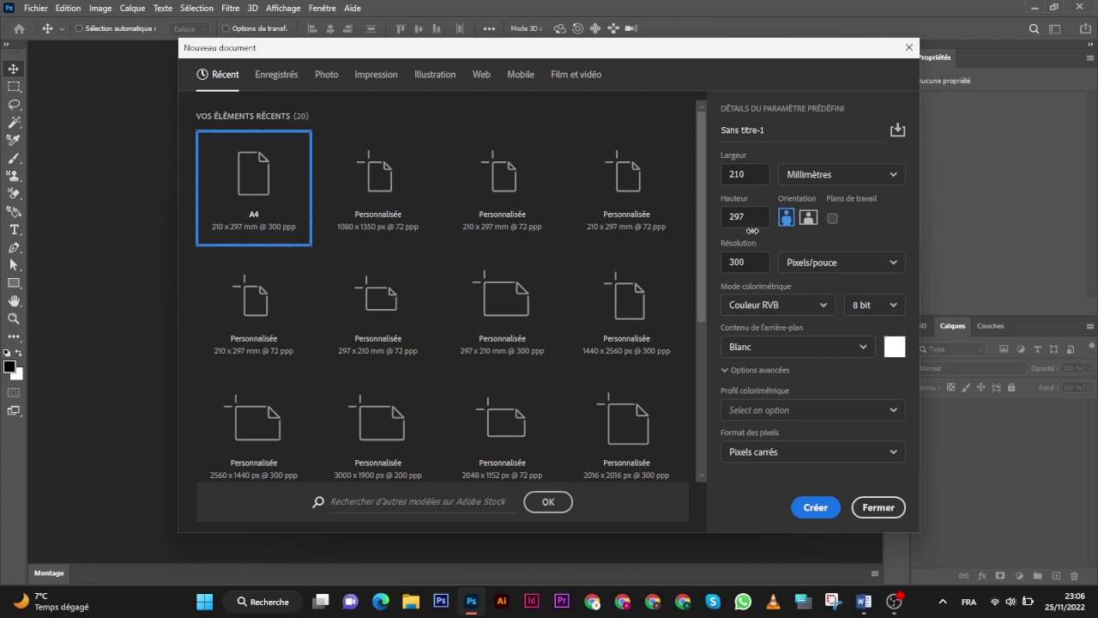
click(818, 508)
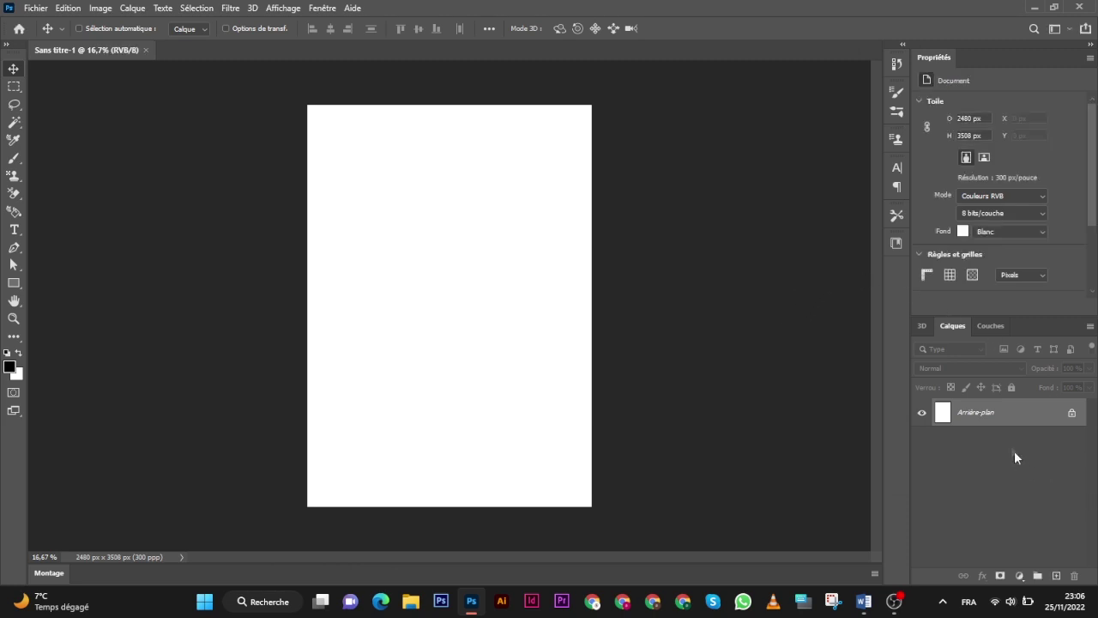
mouse_move(997, 410)
mouse_down()
mouse_move(1062, 557)
mouse_move(1056, 575)
mouse_up()
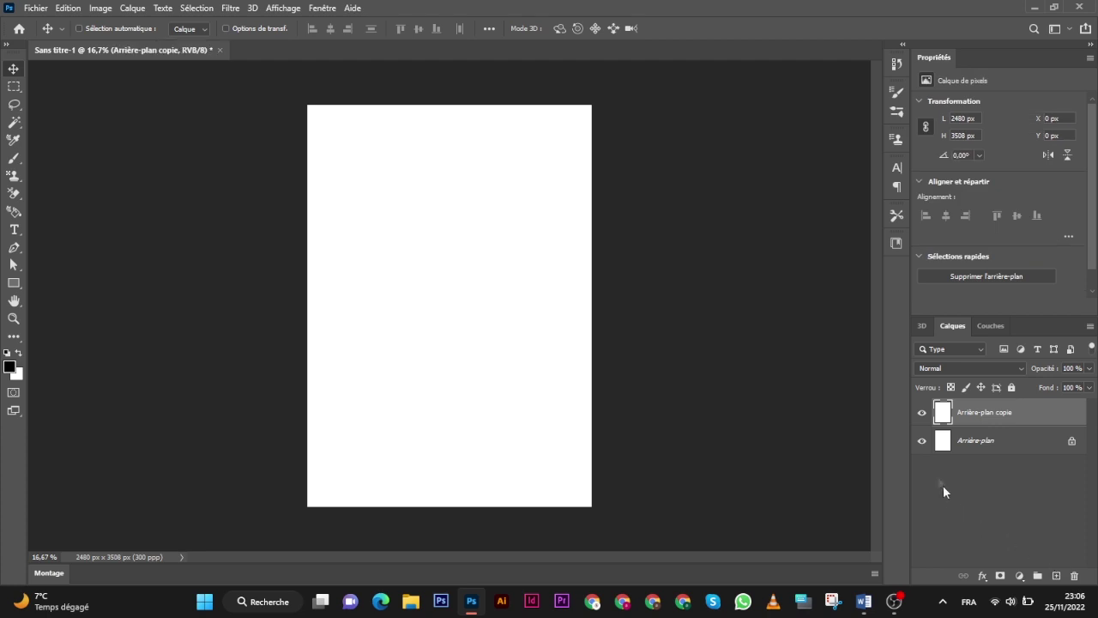
click(924, 440)
- Embed the iliman ndiaye player photo into the A4 page
click(45, 6)
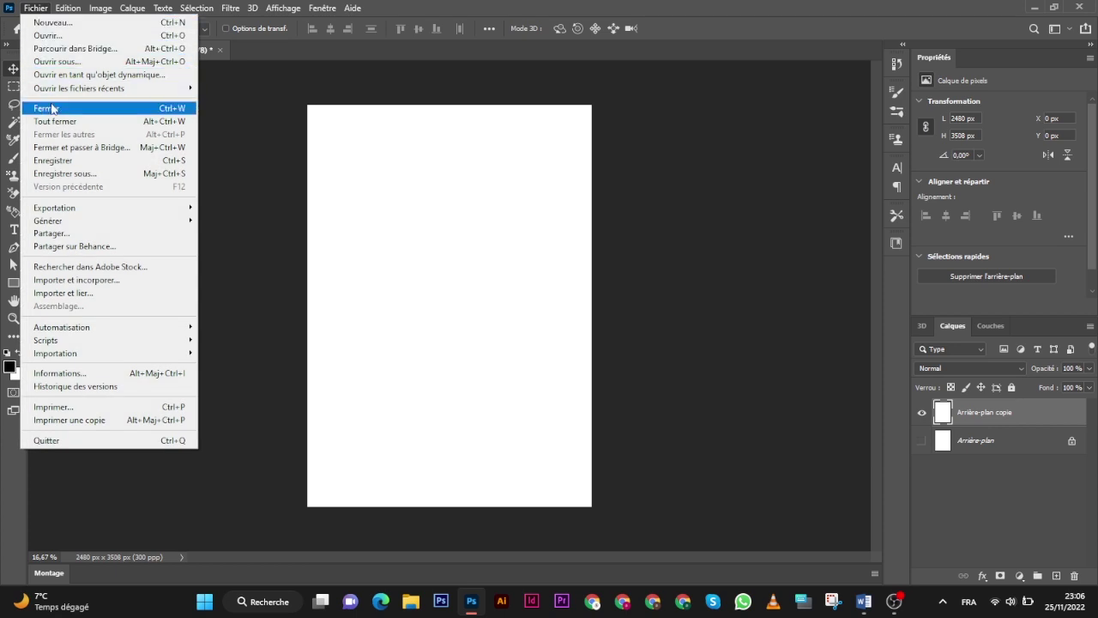
click(145, 280)
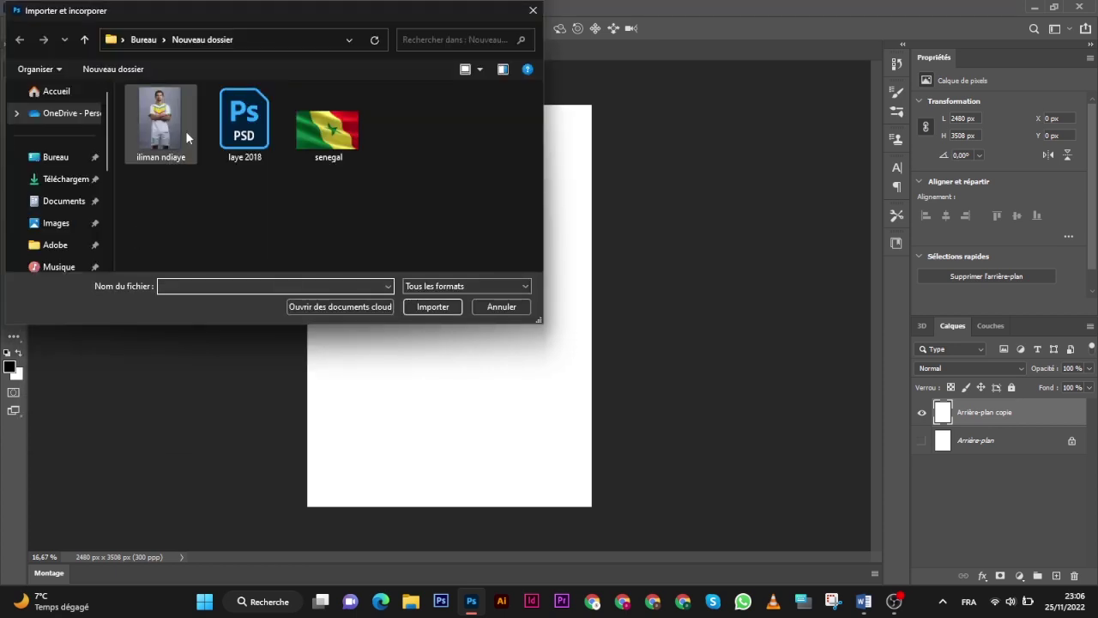
click(187, 141)
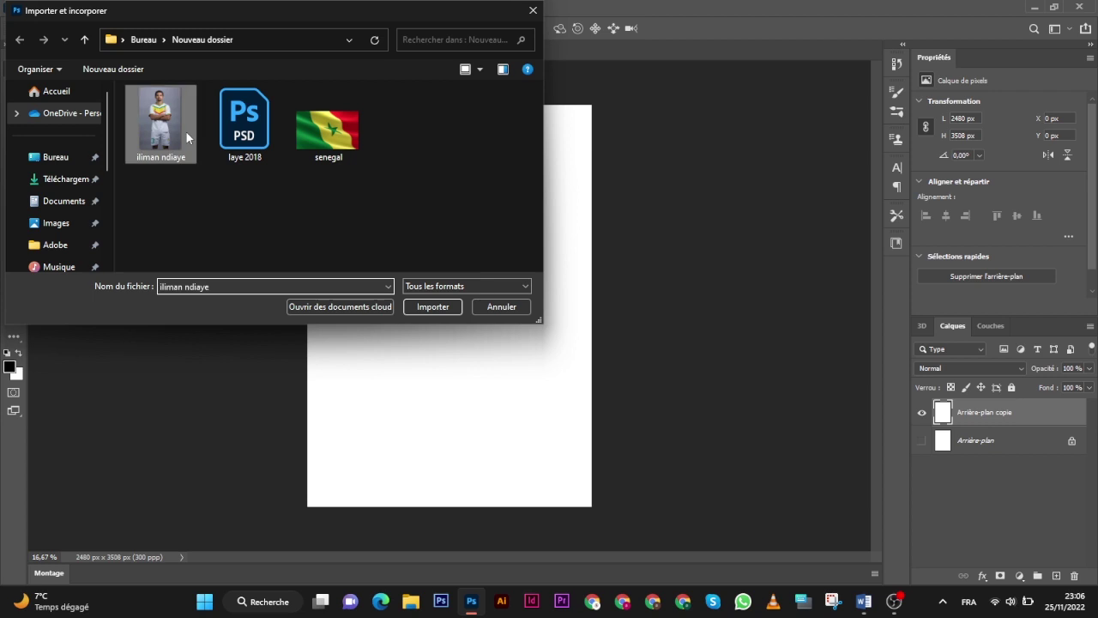
click(431, 307)
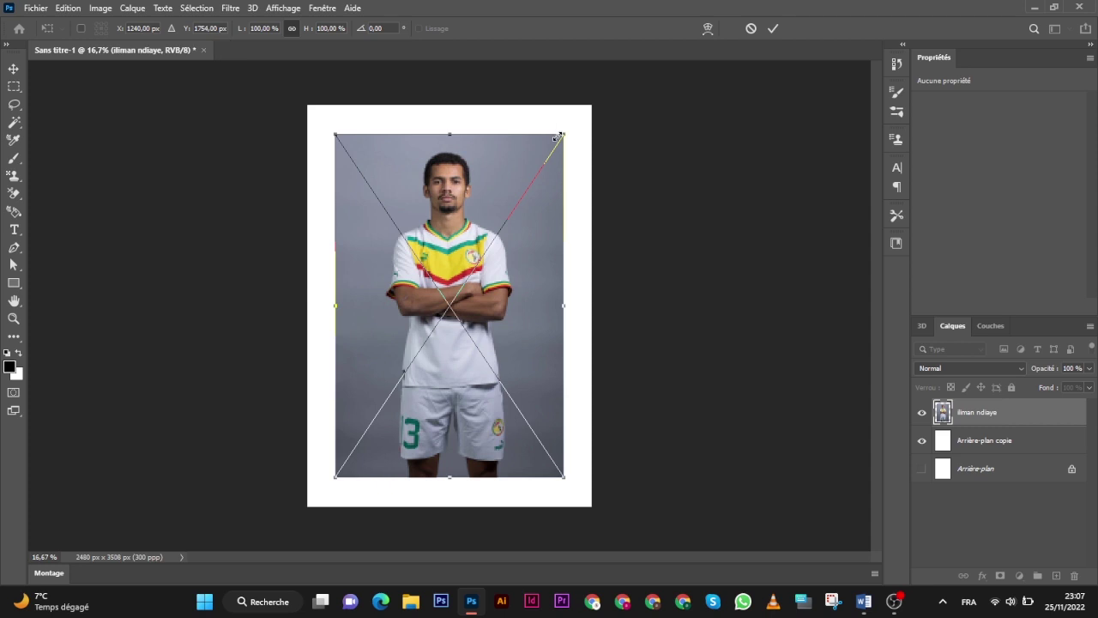
- Scale the player photo up to about 176%, centre it on the page and commit
mouse_move(558, 136)
mouse_down()
mouse_move(880, 4)
mouse_move(801, 32)
mouse_up()
mouse_move(606, 96)
mouse_down()
mouse_move(542, 297)
mouse_move(529, 297)
mouse_up()
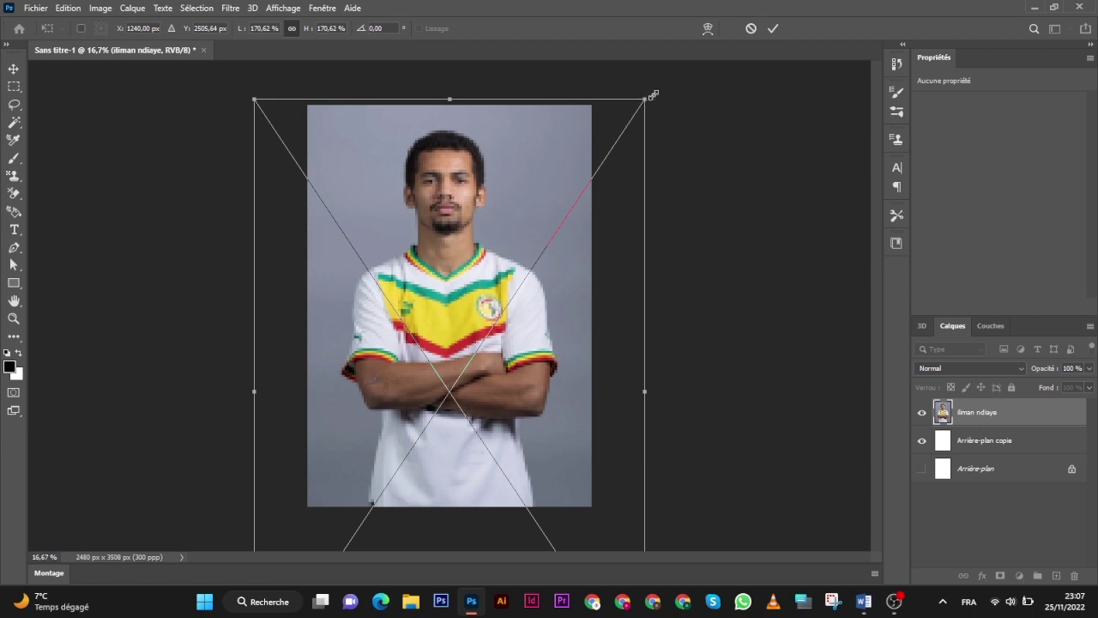
drag(646, 99, 667, 61)
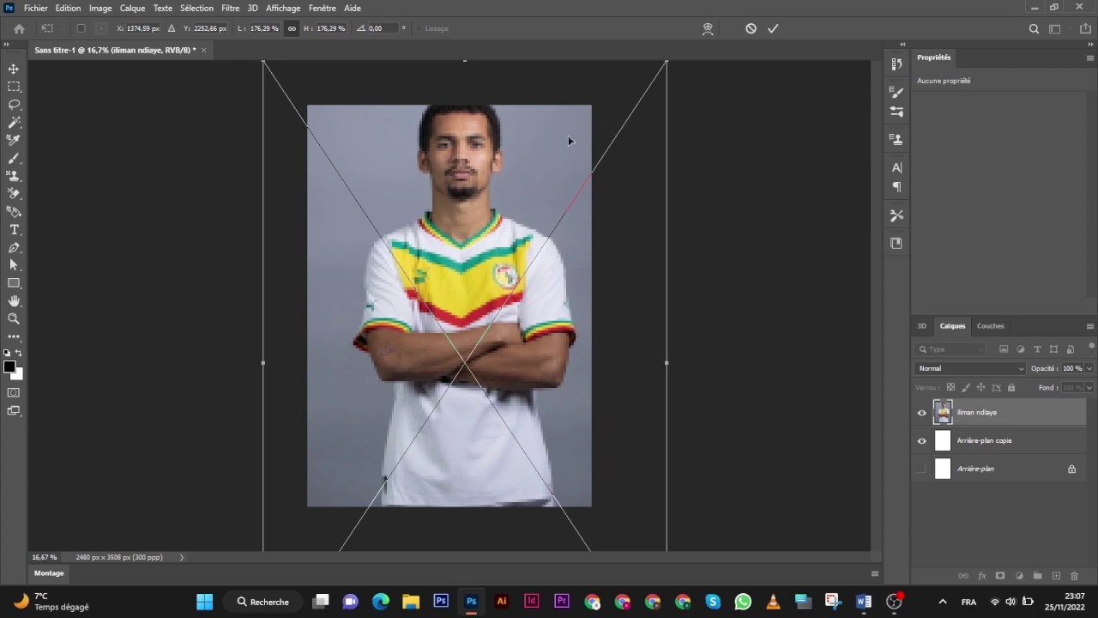
drag(567, 124, 564, 169)
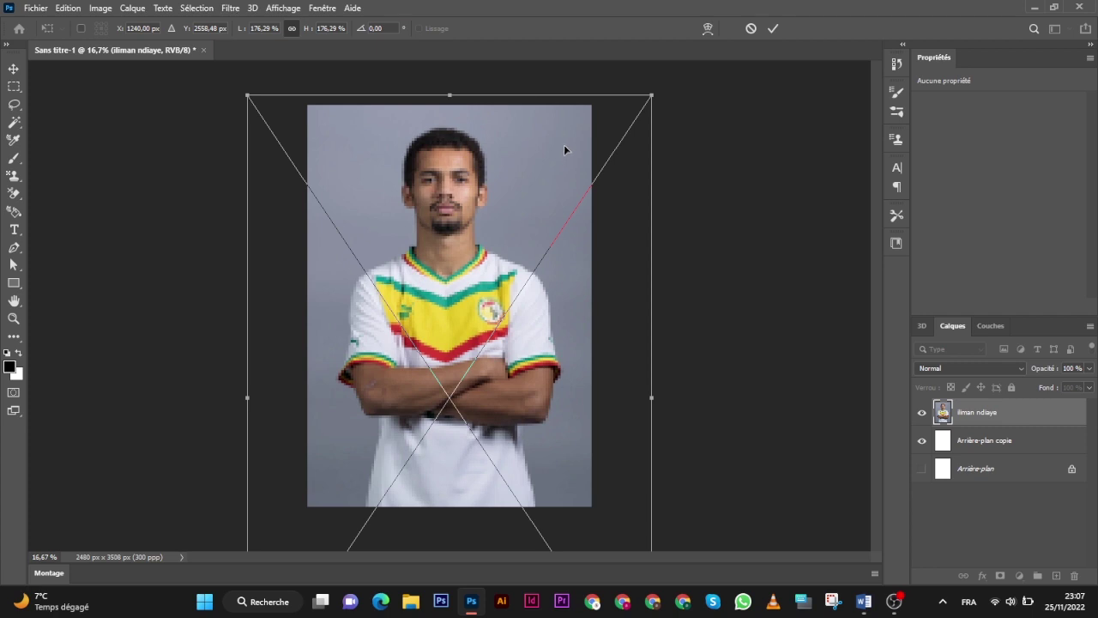
click(773, 24)
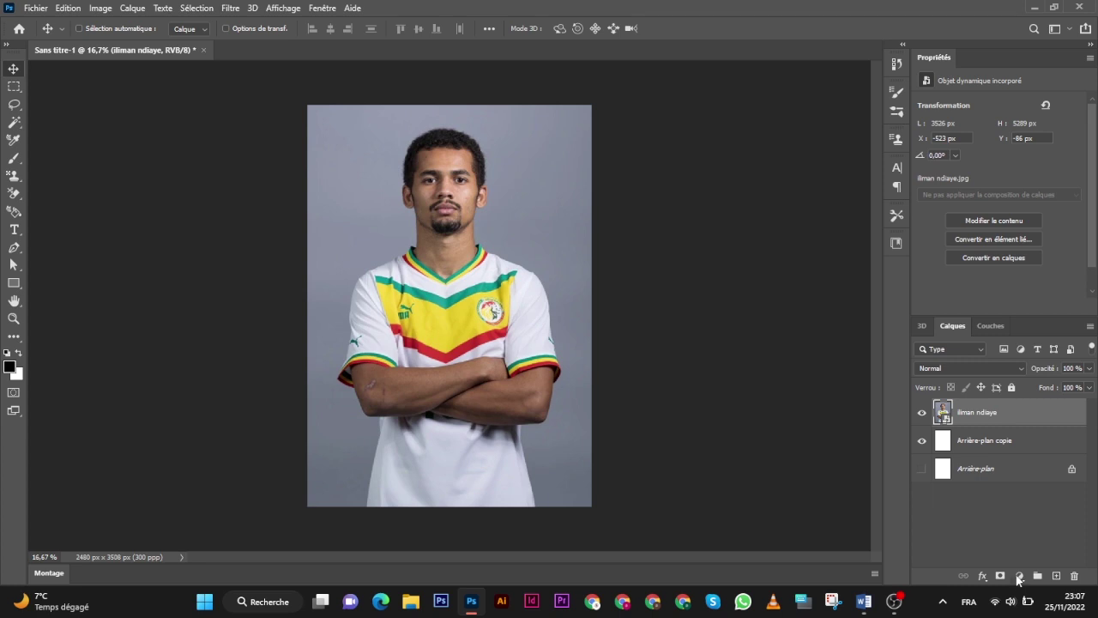
- Add a Black & White adjustment layer and raise its Reds value to 75
click(1019, 575)
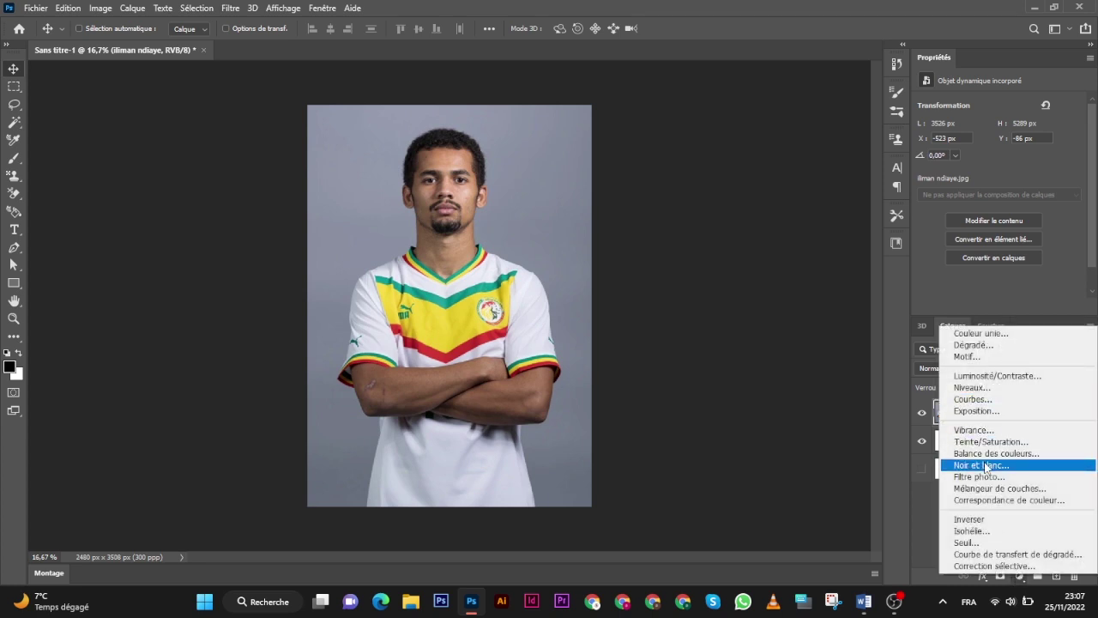
click(985, 465)
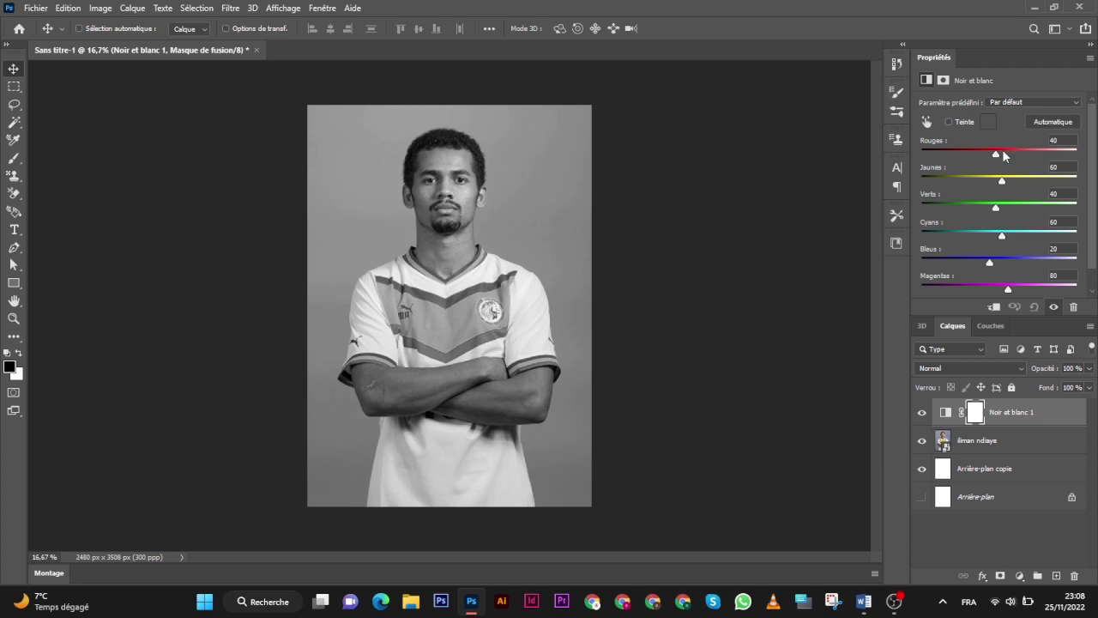
click(1002, 150)
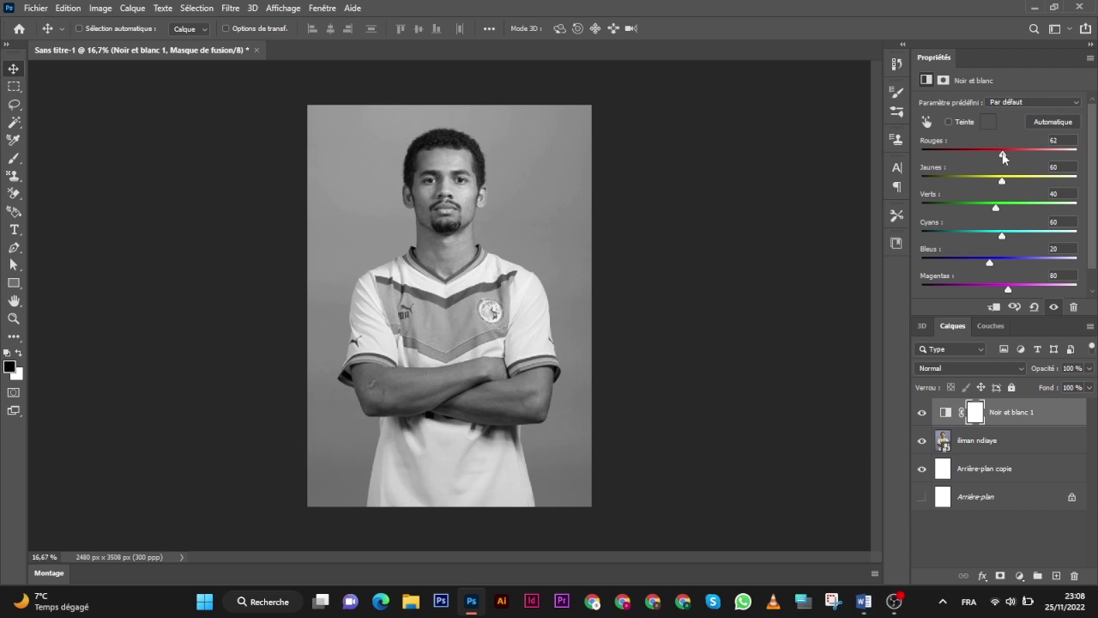
mouse_move(1002, 152)
mouse_down()
mouse_move(1021, 158)
mouse_move(1006, 159)
mouse_up()
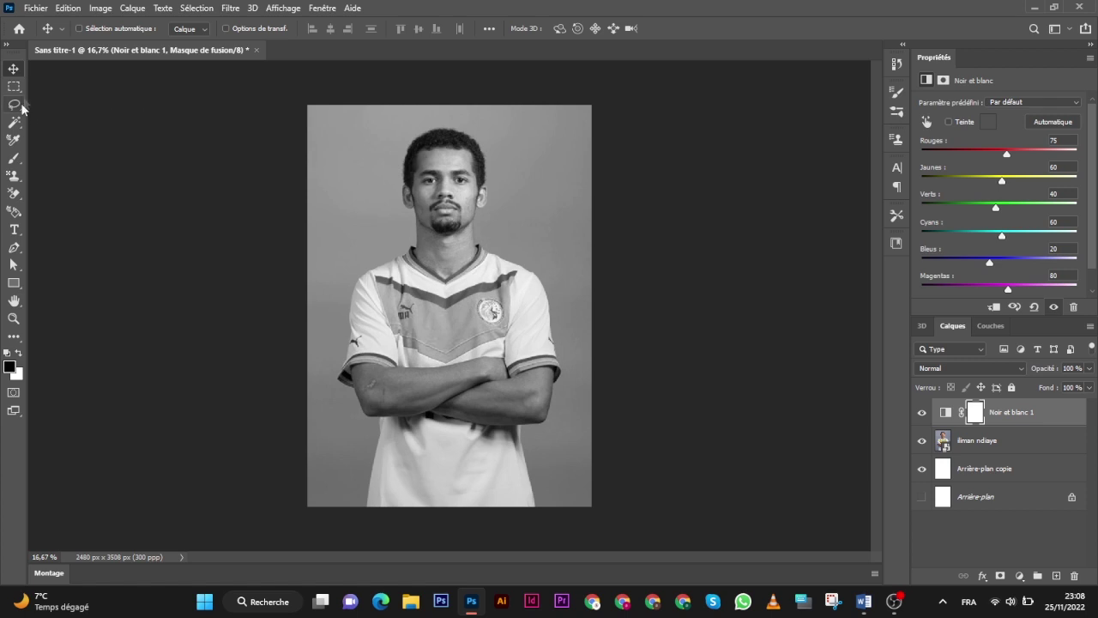
- Add a margin guide layout with View > New Guide Layout
click(294, 8)
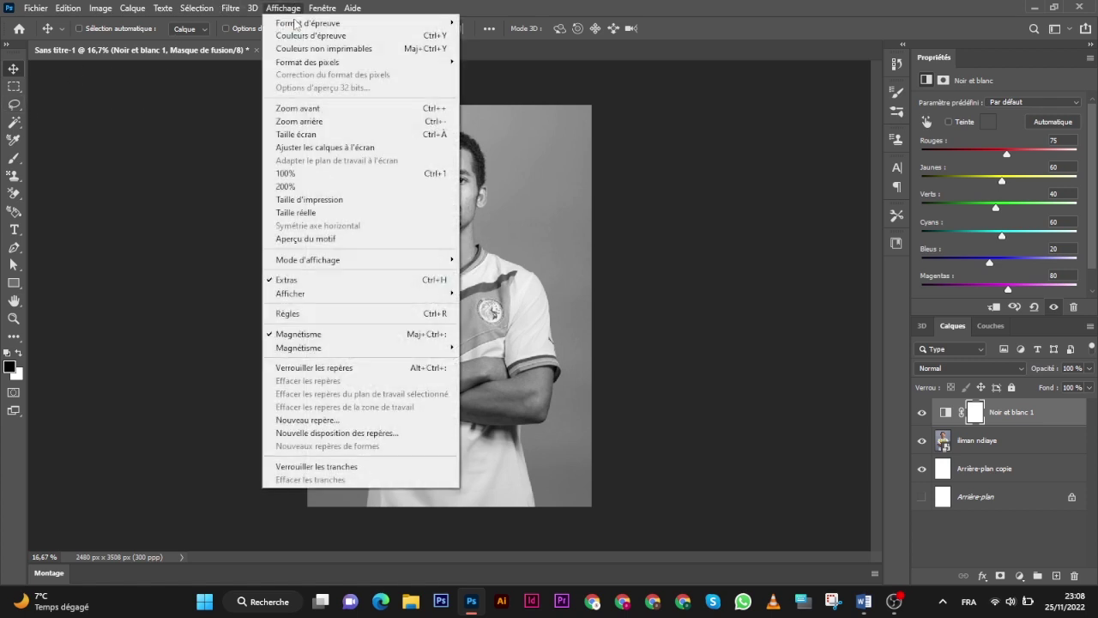
click(322, 433)
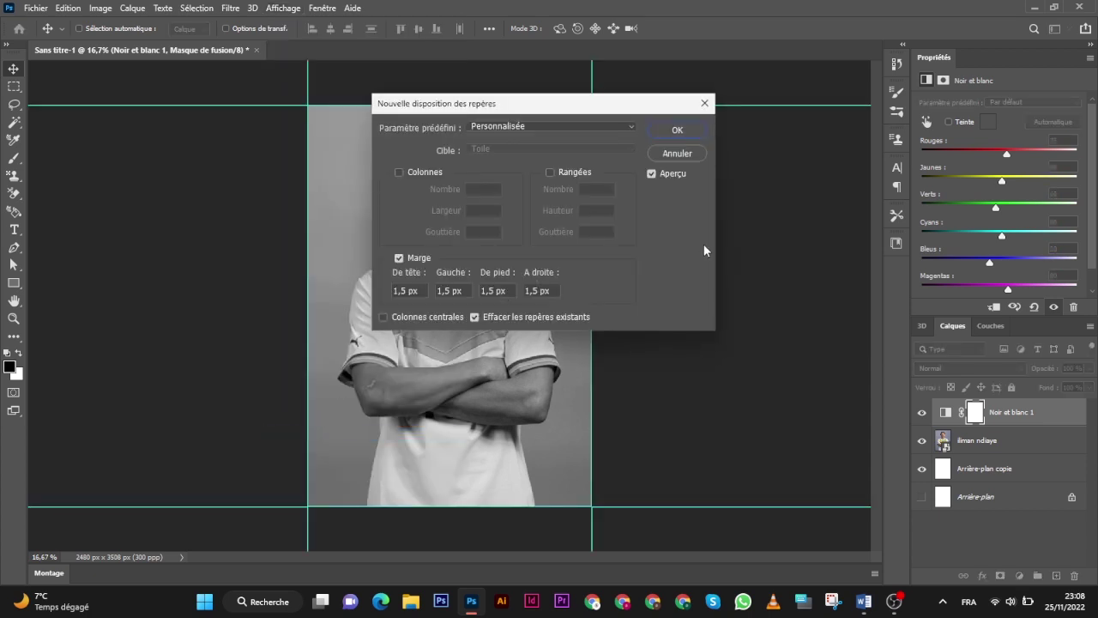
click(679, 132)
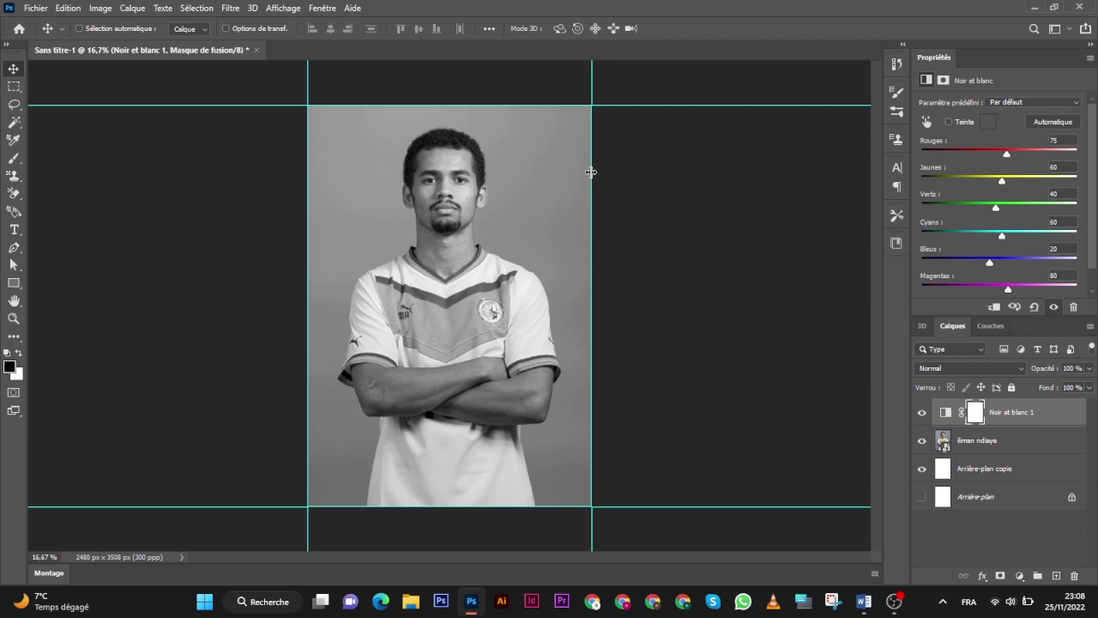
- Pull the right, top, left and bottom guides slightly inward from the page edges
drag(591, 172, 564, 193)
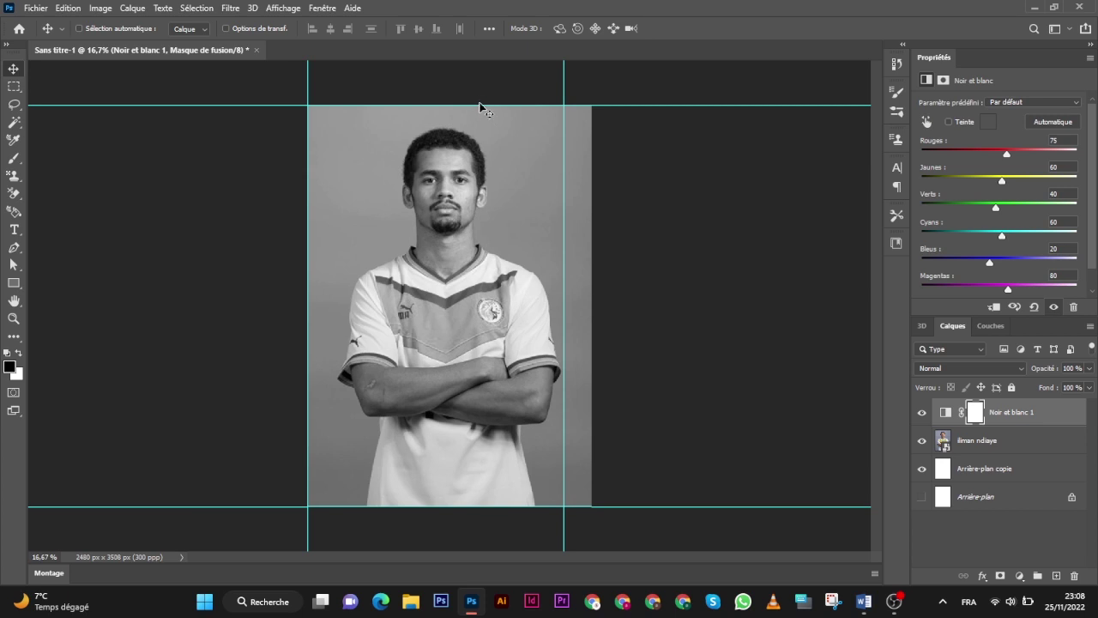
drag(481, 105, 480, 127)
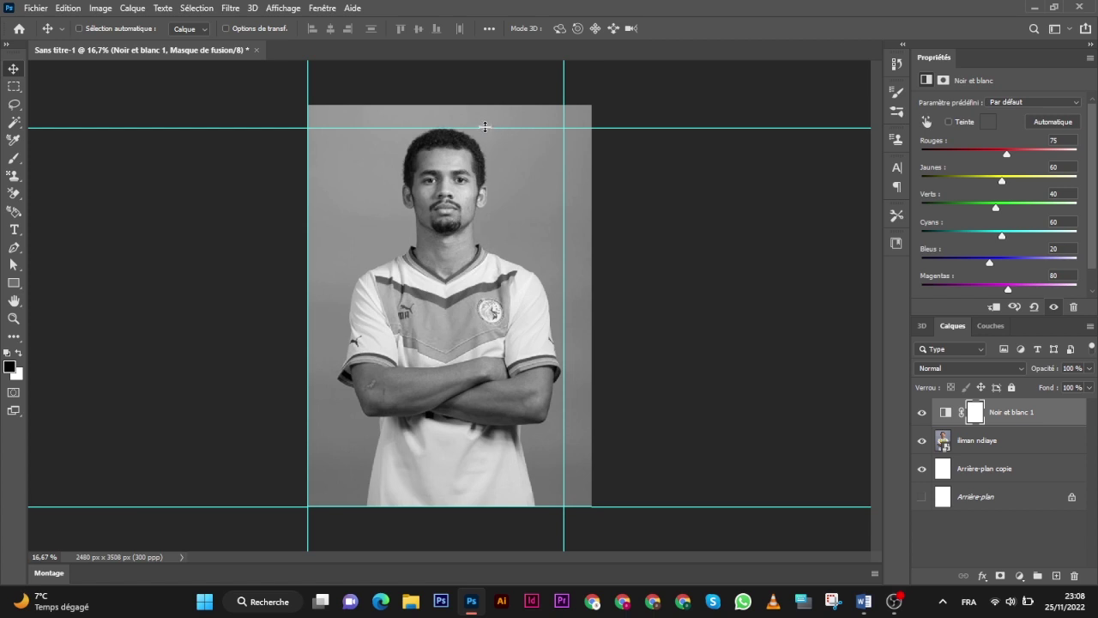
drag(485, 127, 485, 120)
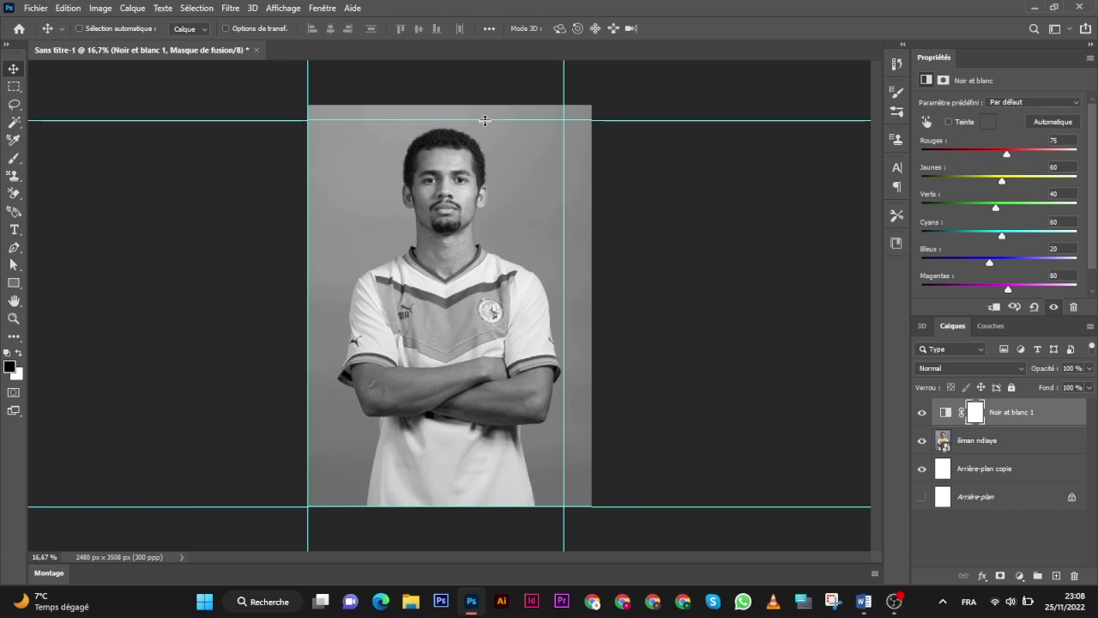
drag(485, 120, 483, 125)
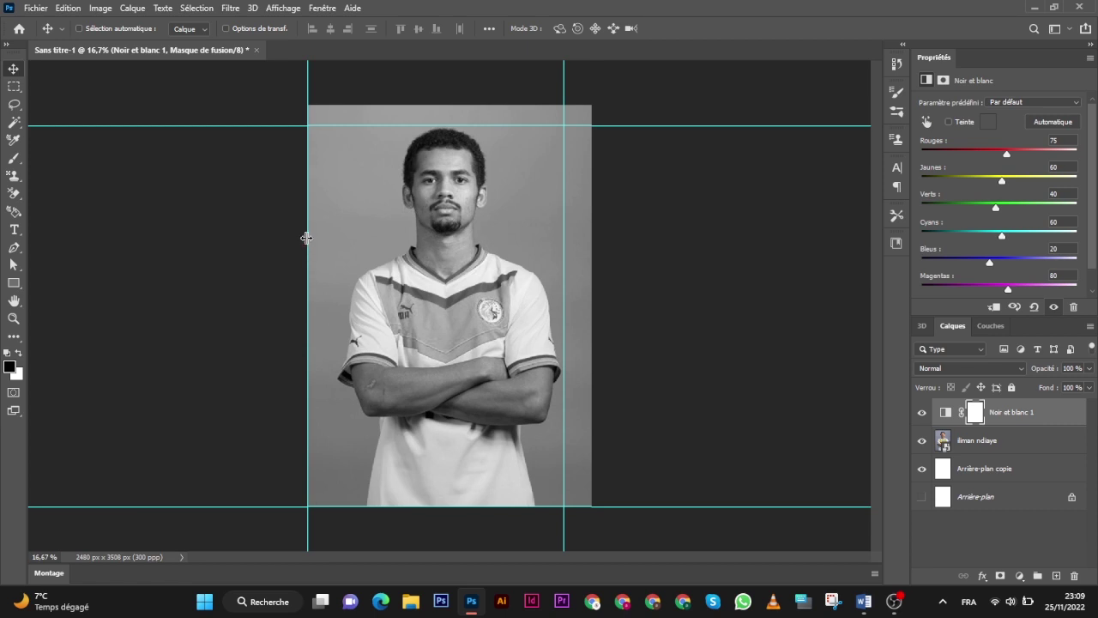
drag(307, 242, 331, 244)
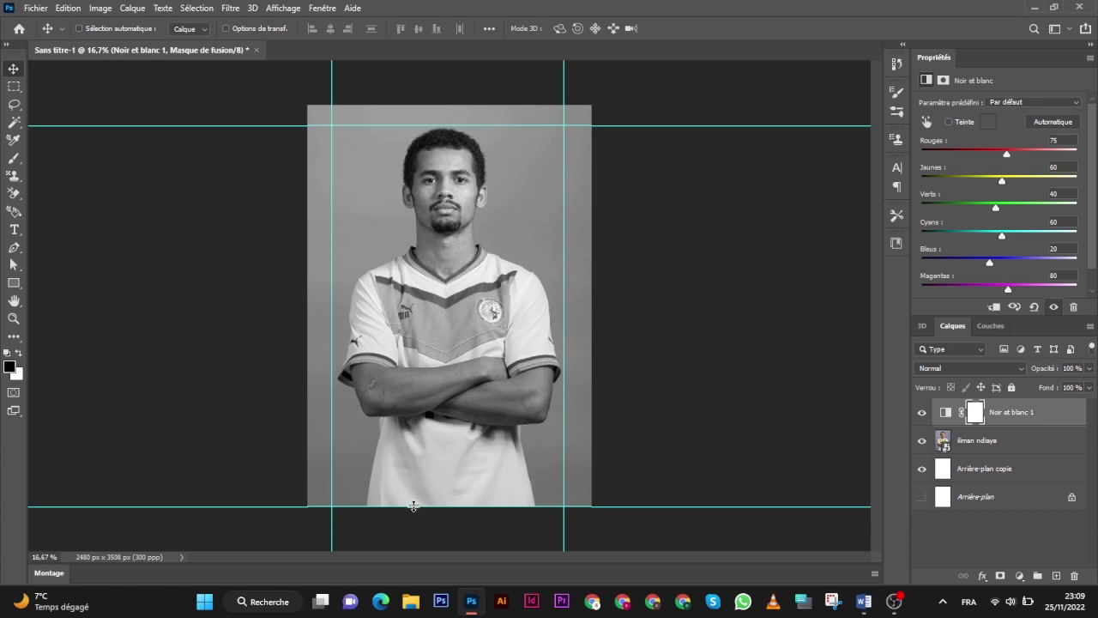
drag(410, 505, 409, 486)
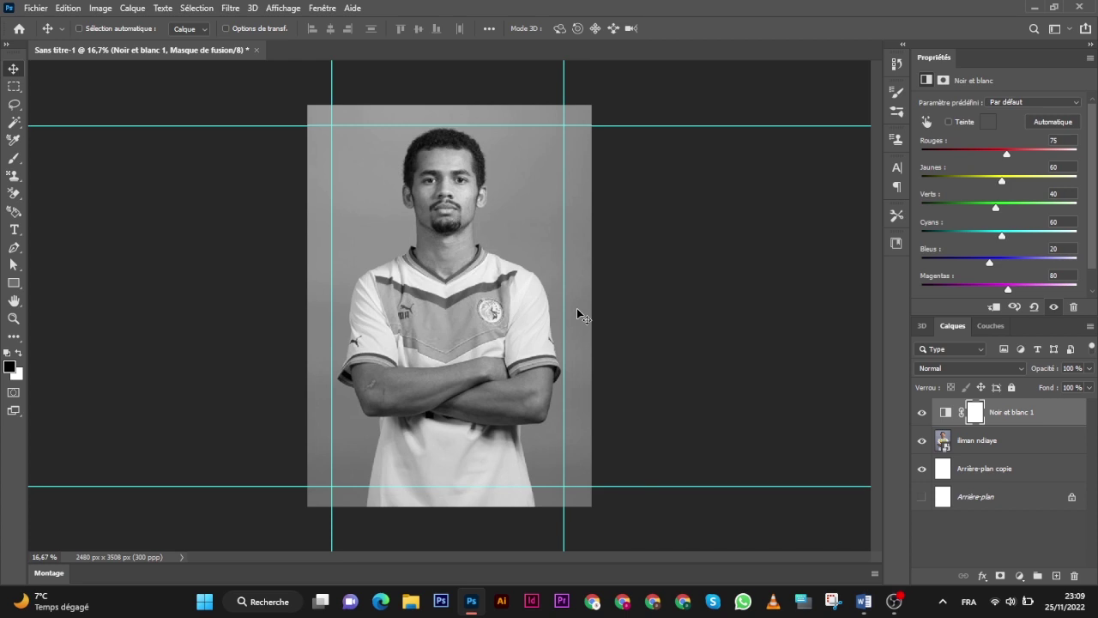
- Draw a white 1378 × 397 px rectangle and move it down over the player's eyes
click(9, 286)
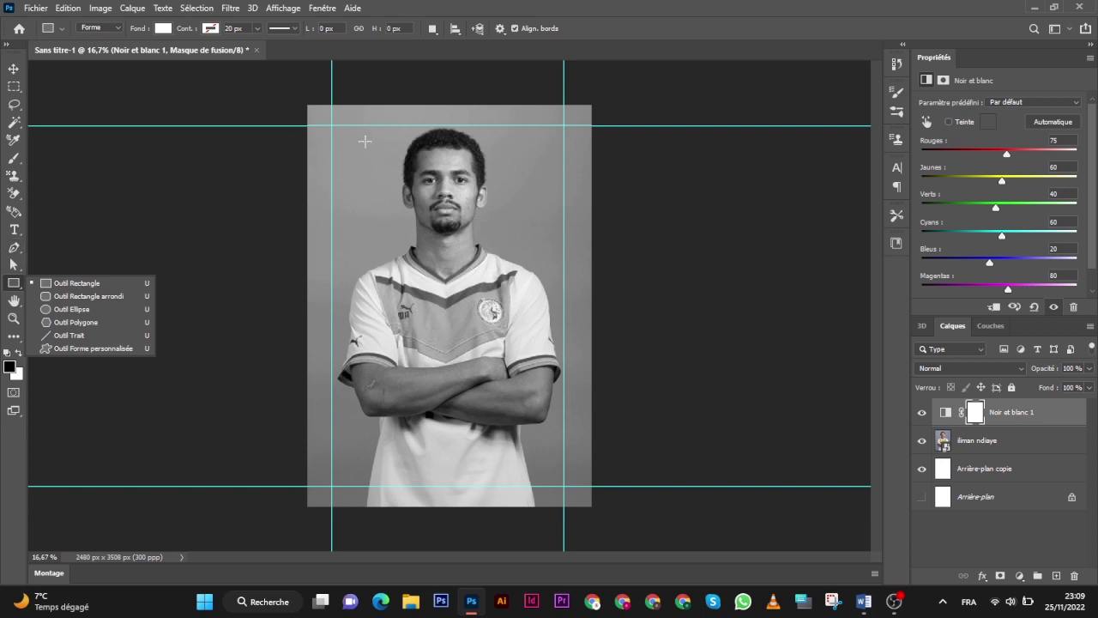
mouse_move(365, 140)
mouse_down()
mouse_move(519, 189)
mouse_move(512, 204)
mouse_move(522, 183)
mouse_up()
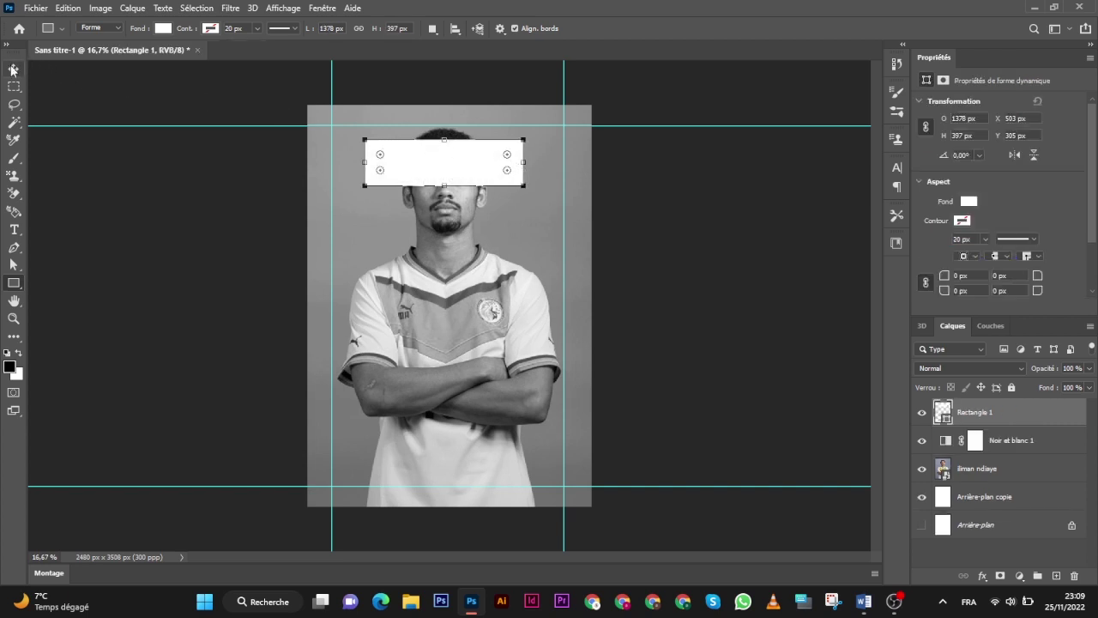
click(12, 69)
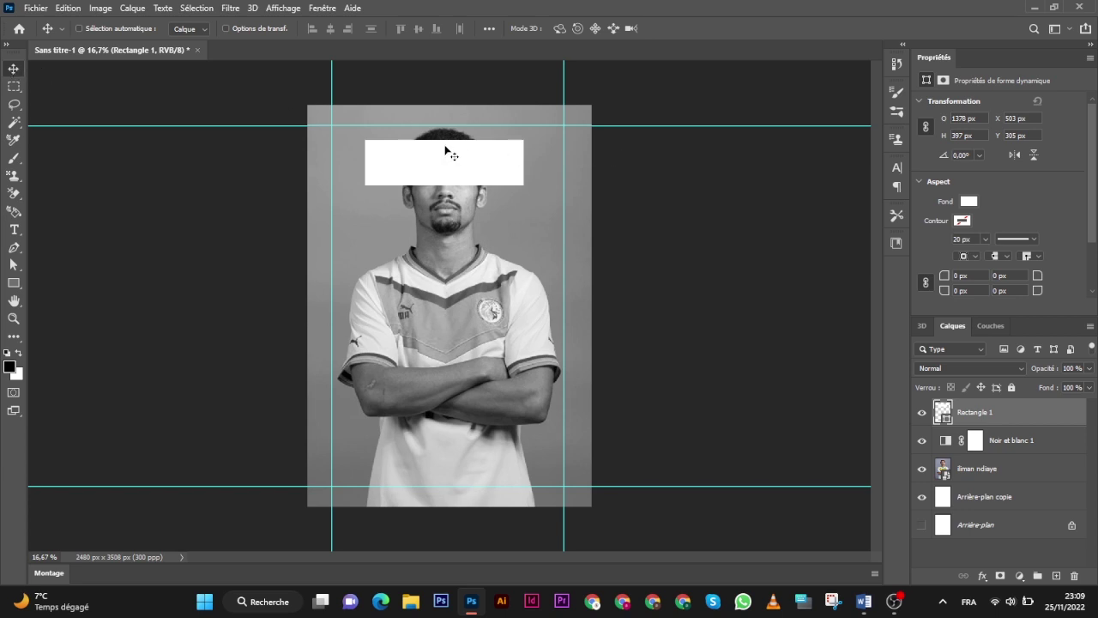
drag(445, 151, 450, 166)
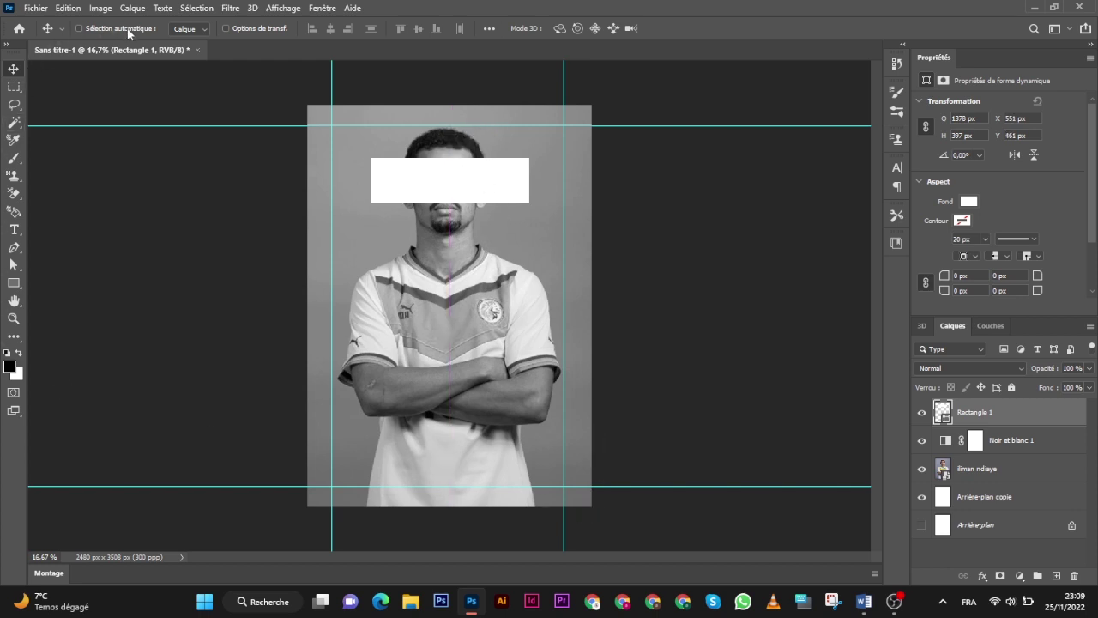
- Embed the senegal flag image into the poster
click(34, 7)
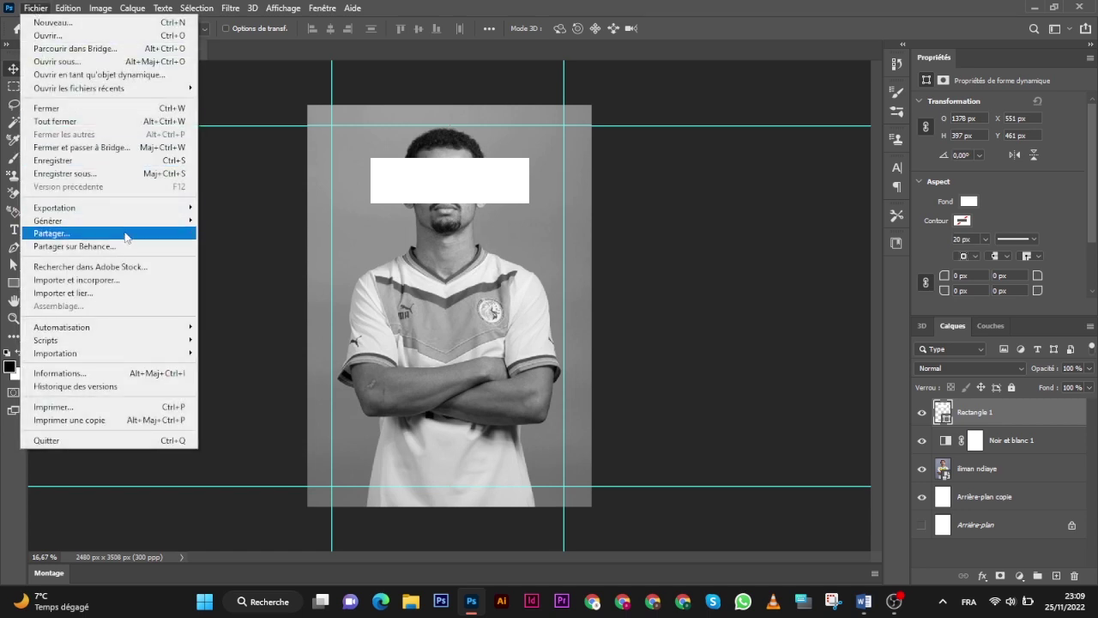
click(117, 279)
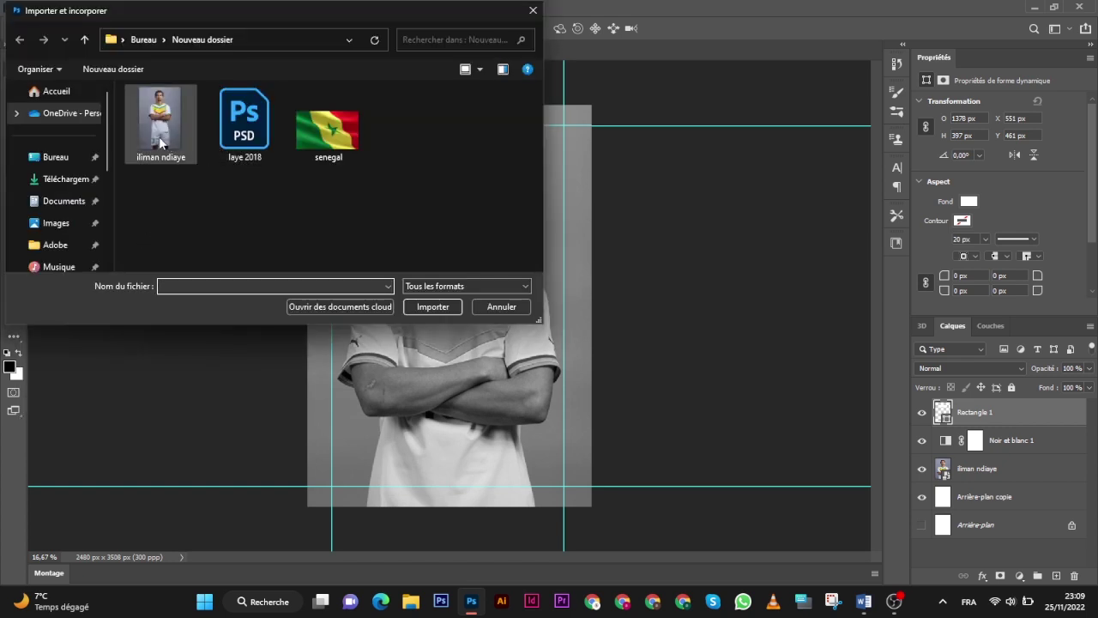
click(160, 142)
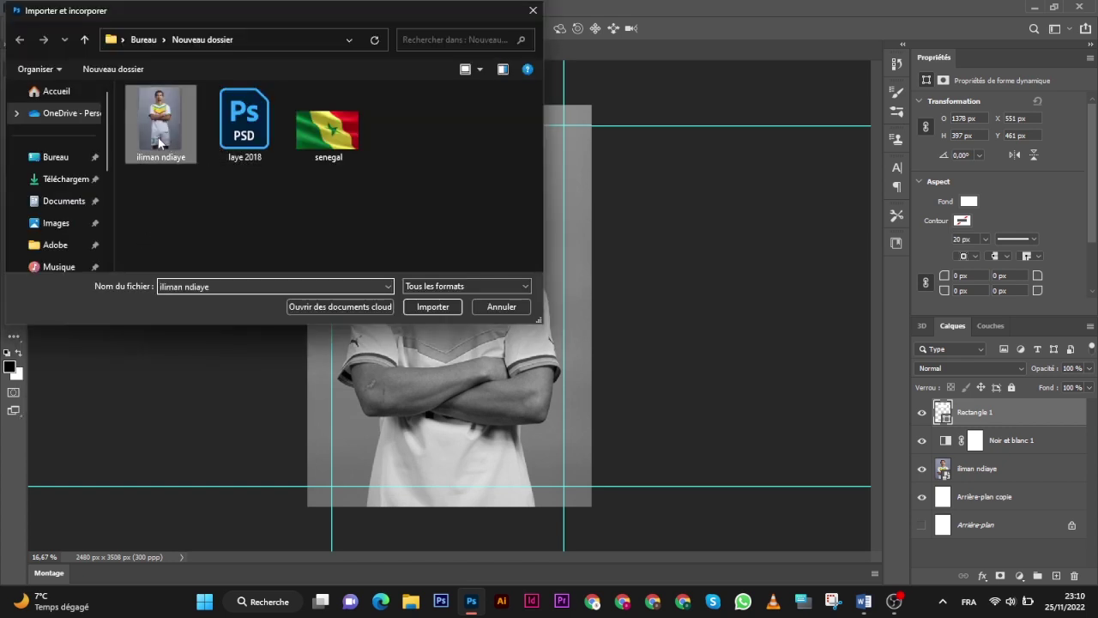
click(312, 144)
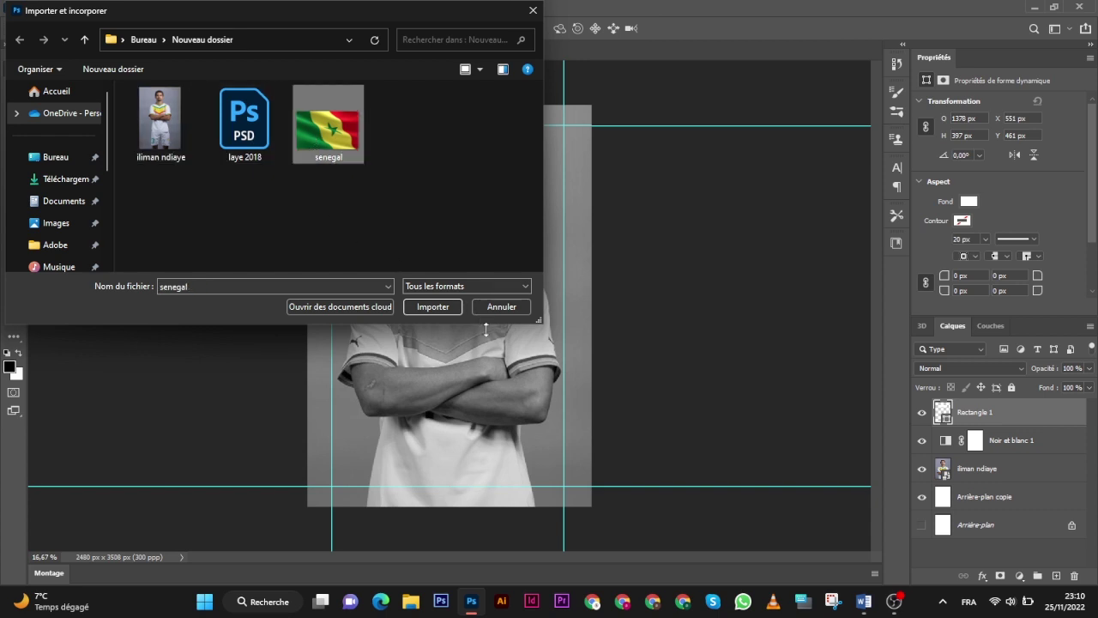
click(433, 306)
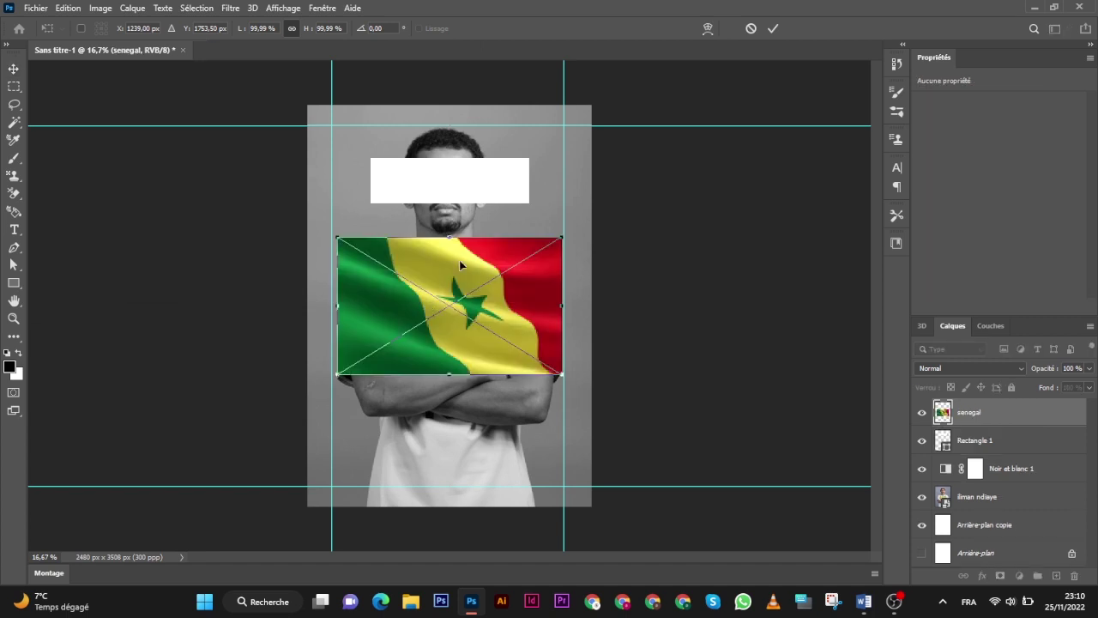
- Move the flag over the player's head, shrink it to about 68% and commit
drag(446, 316, 454, 217)
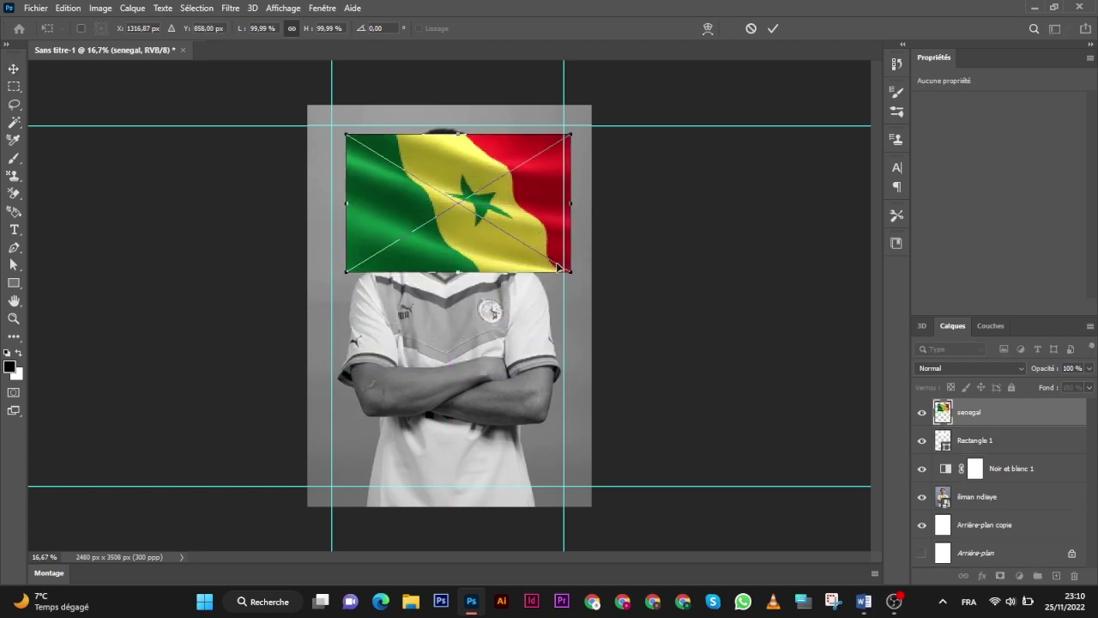
drag(568, 269, 529, 242)
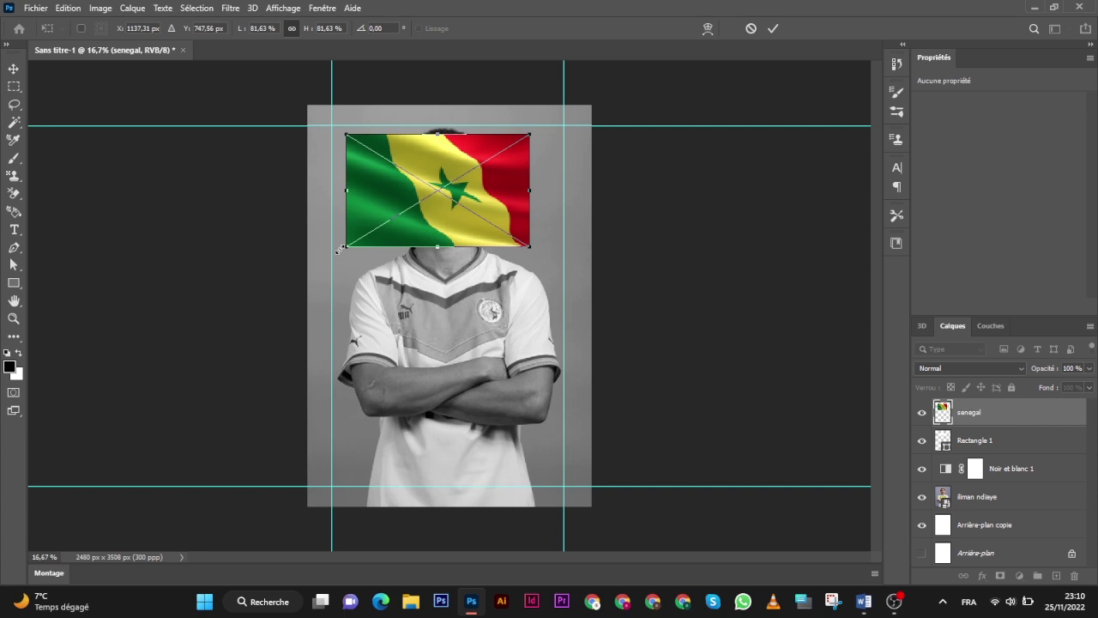
mouse_move(342, 245)
mouse_down()
mouse_move(366, 222)
mouse_move(352, 232)
mouse_up()
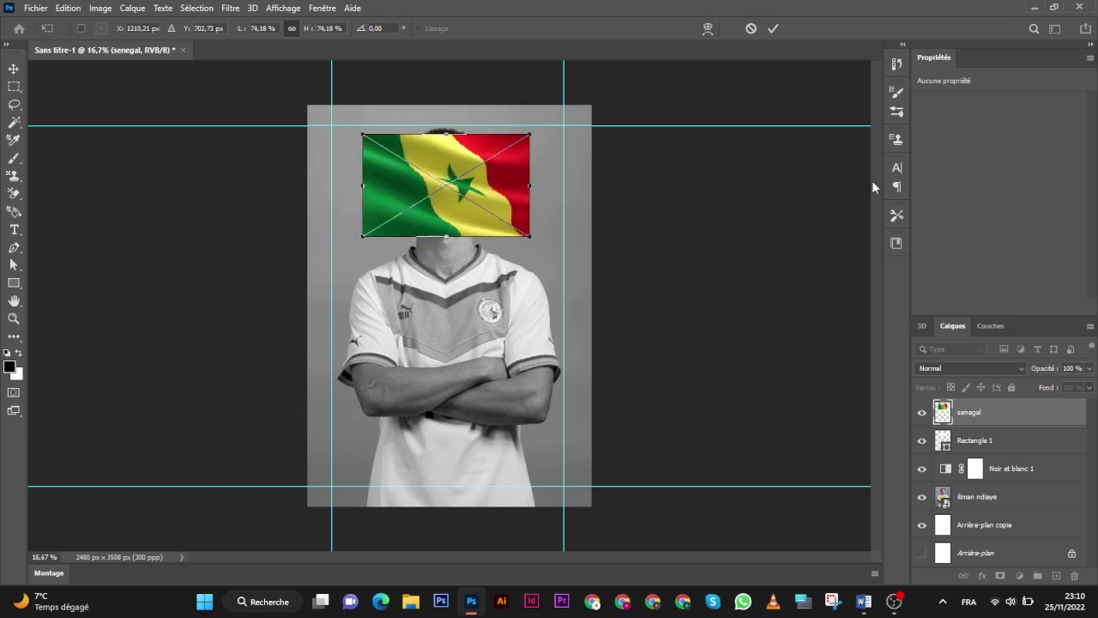
click(769, 29)
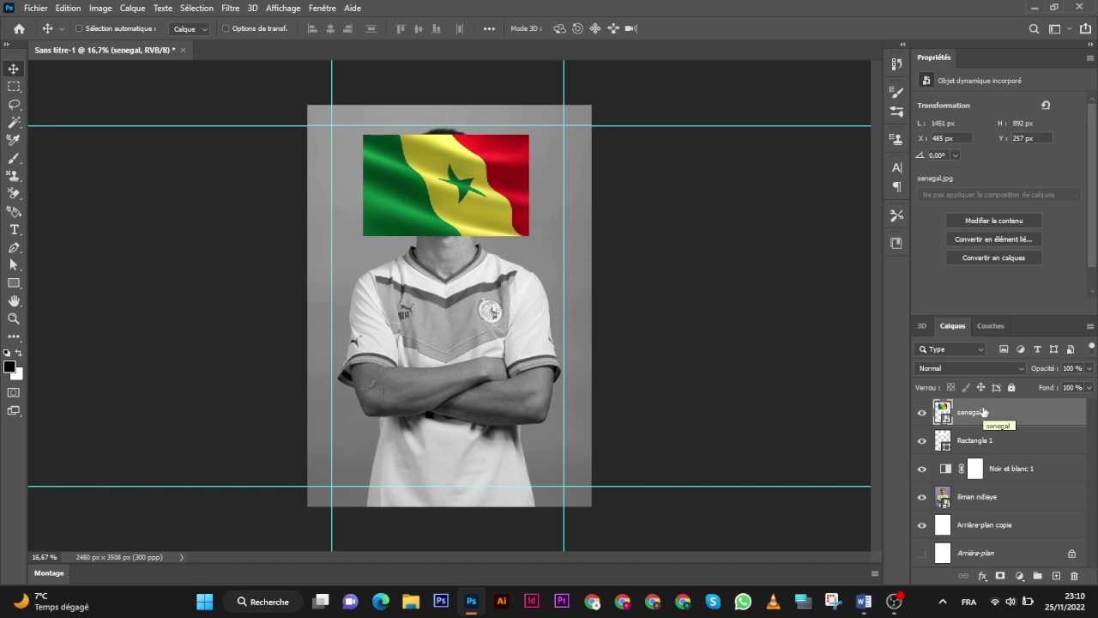
- Clip the senegal flag to Rectangle 1 and set both layers to Produit blending
drag(983, 412, 998, 425)
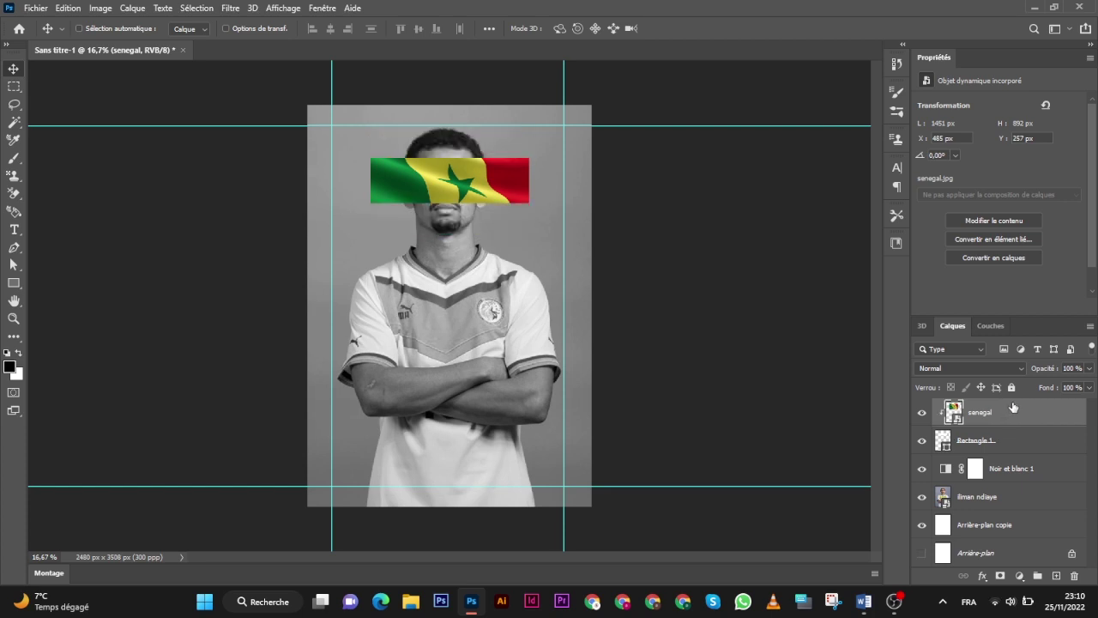
click(955, 368)
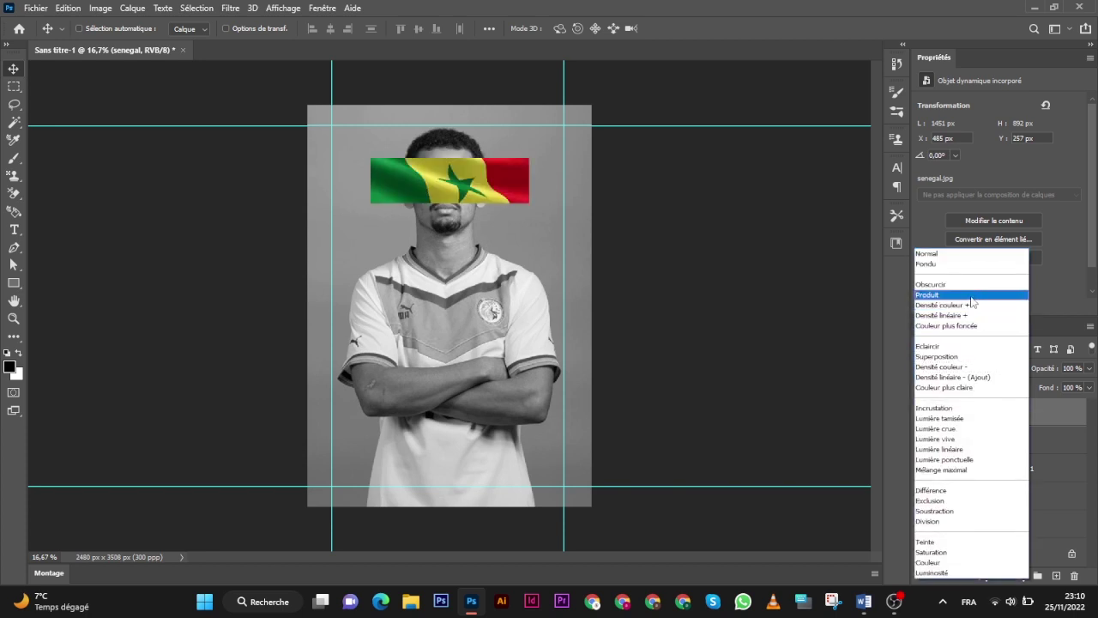
click(970, 295)
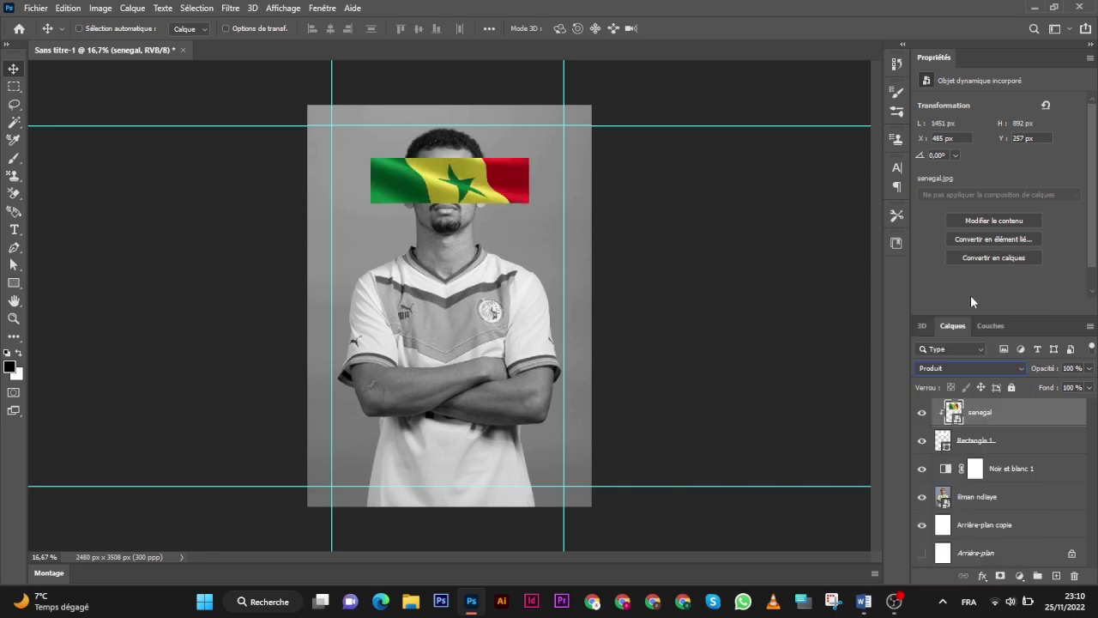
click(1009, 443)
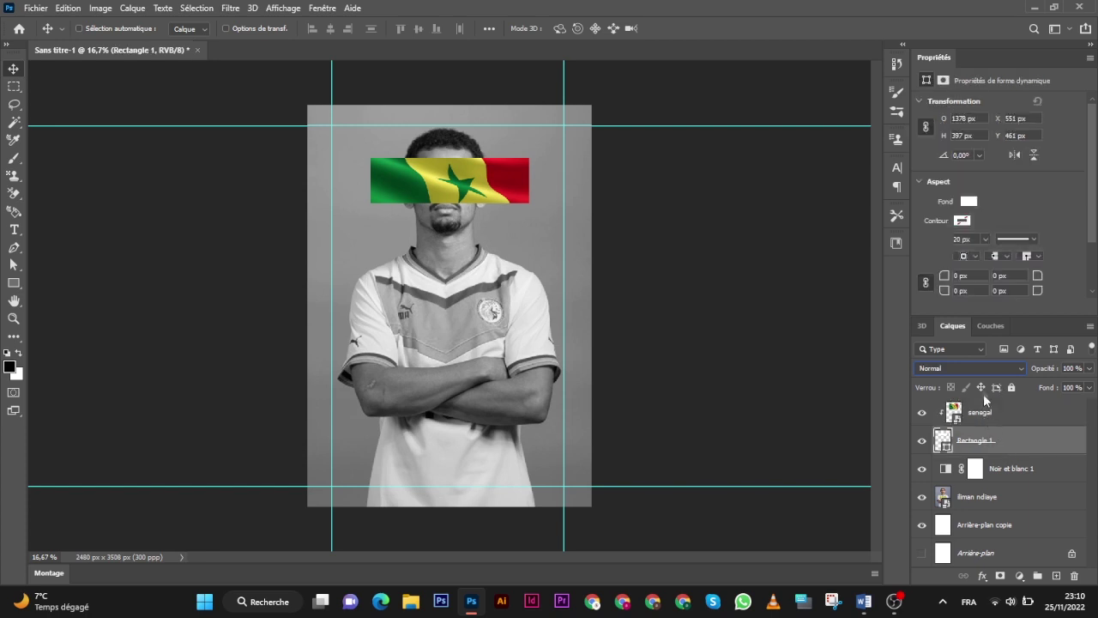
click(978, 368)
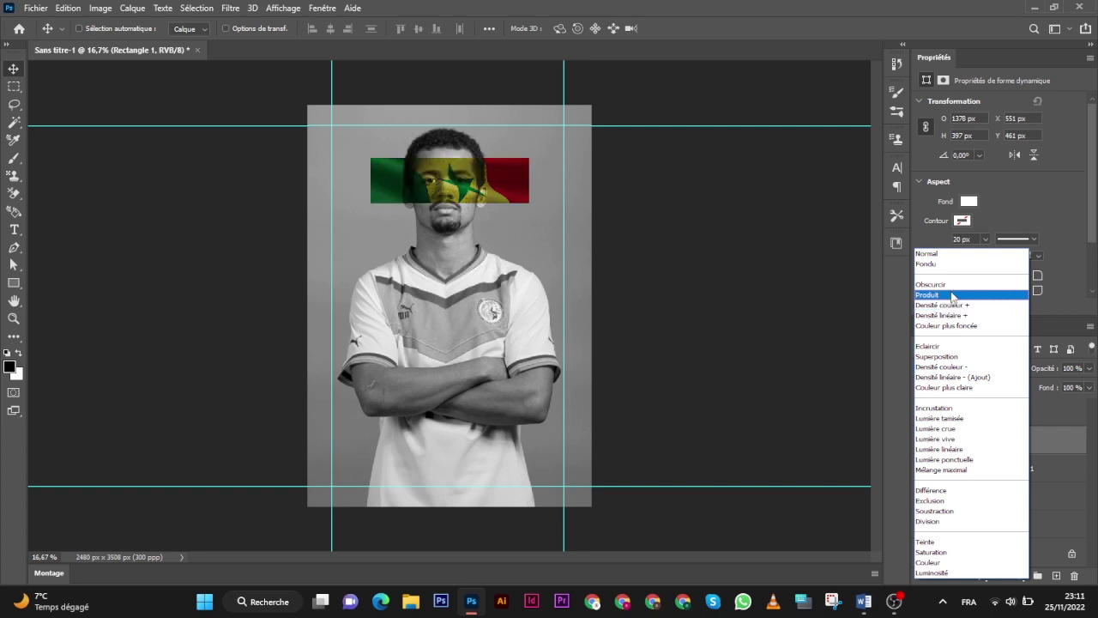
click(952, 296)
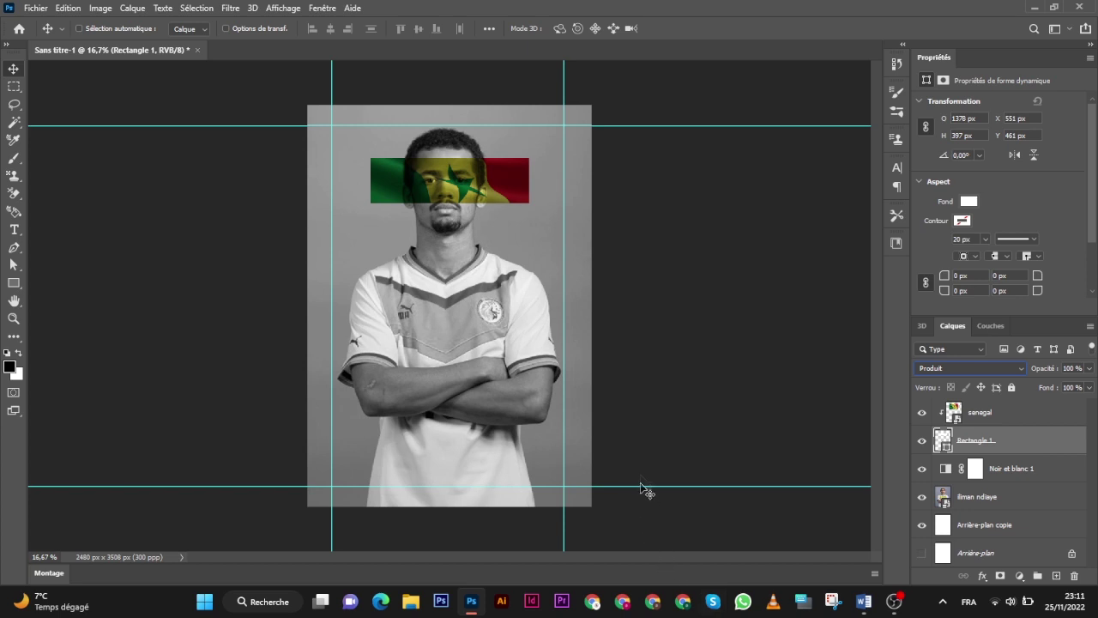
- Add a text layer at the poster top, move it to the stack top and unclip it
click(19, 230)
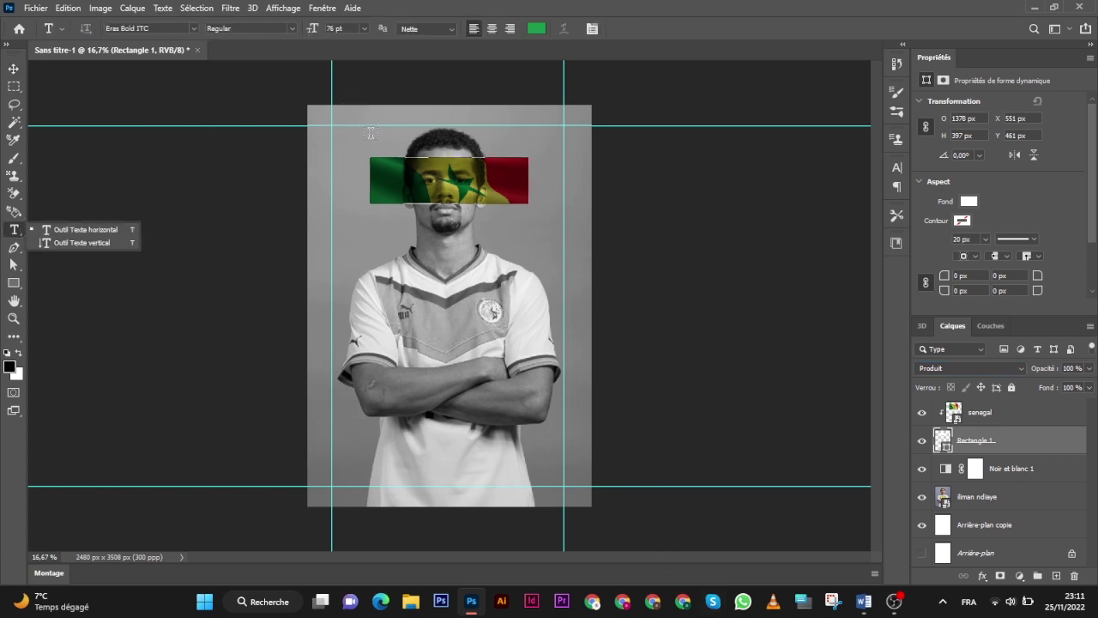
click(335, 132)
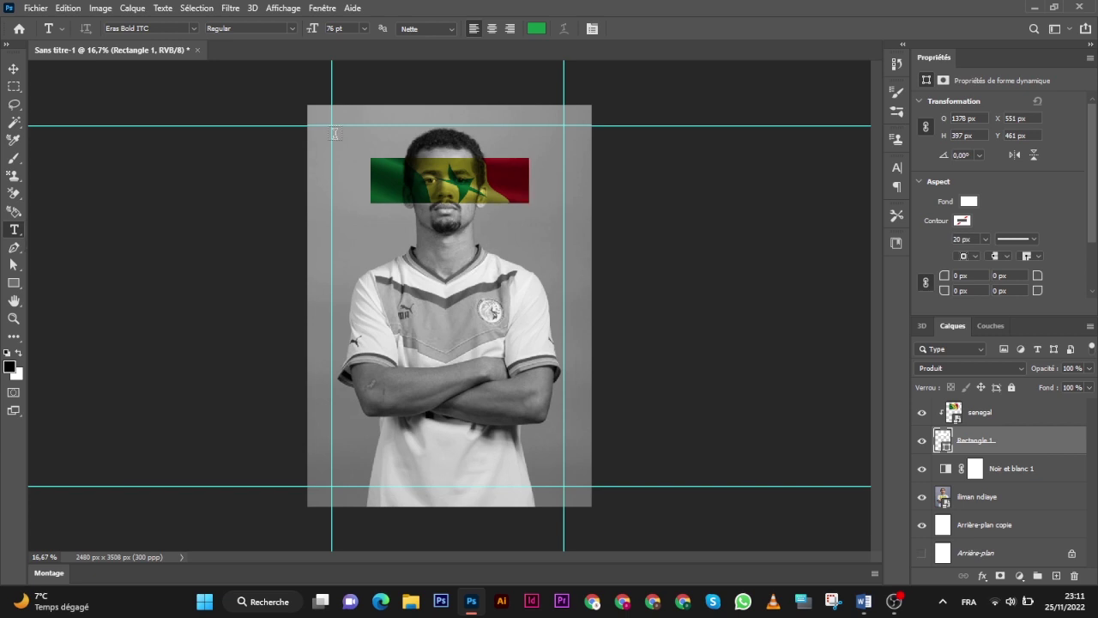
click(334, 133)
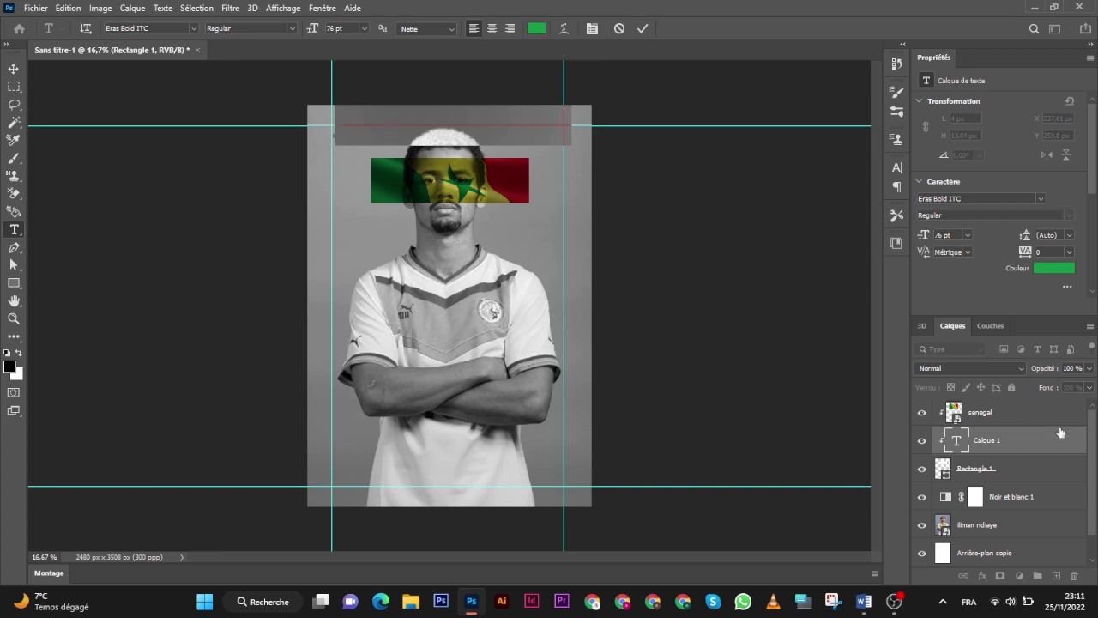
click(1014, 441)
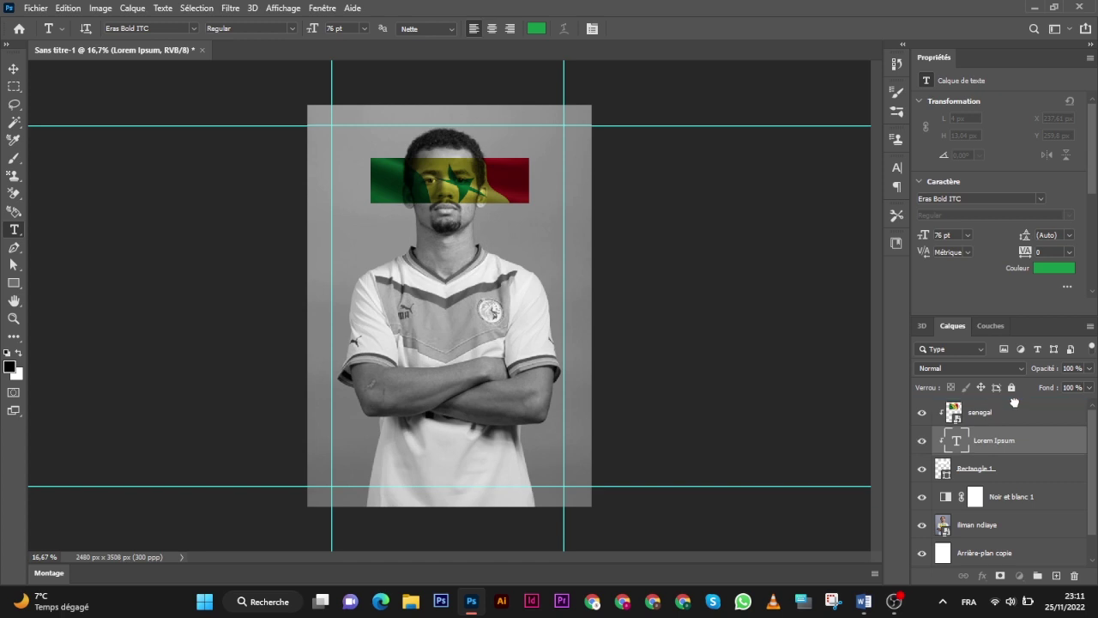
drag(1010, 391, 1011, 390)
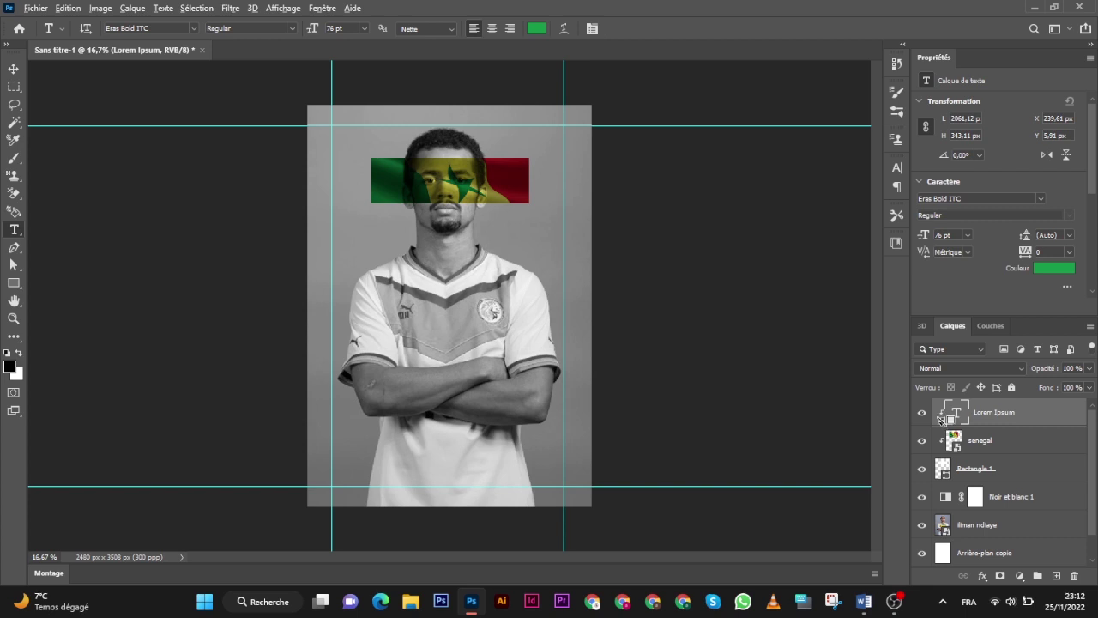
alt+click(940, 419)
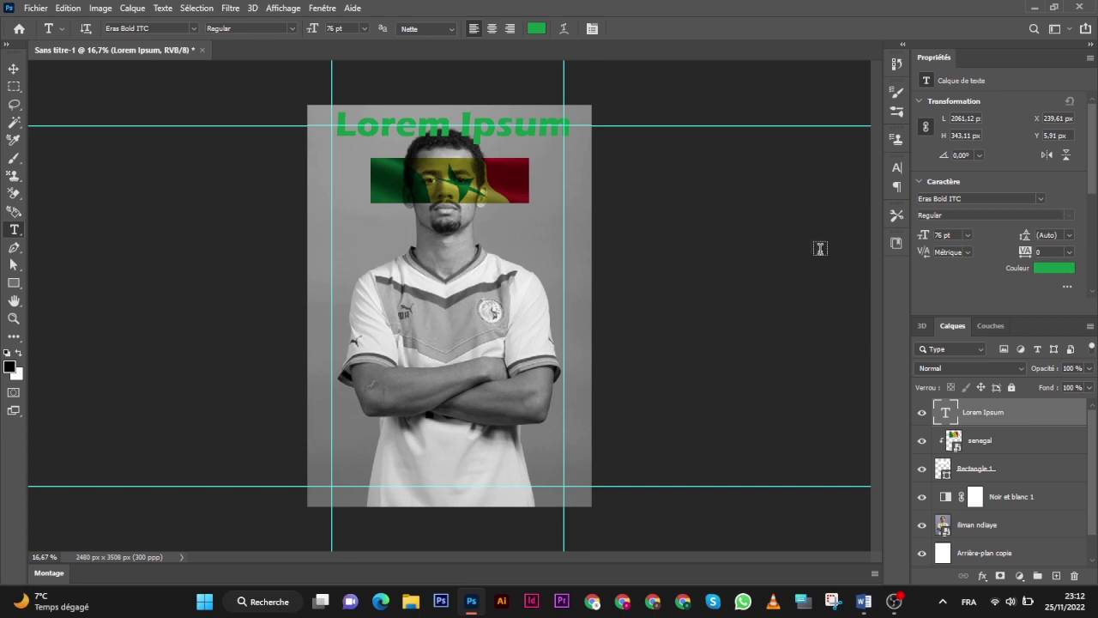
- Replace the placeholder text by pasting 'Qatar 2022'
double_click(944, 412)
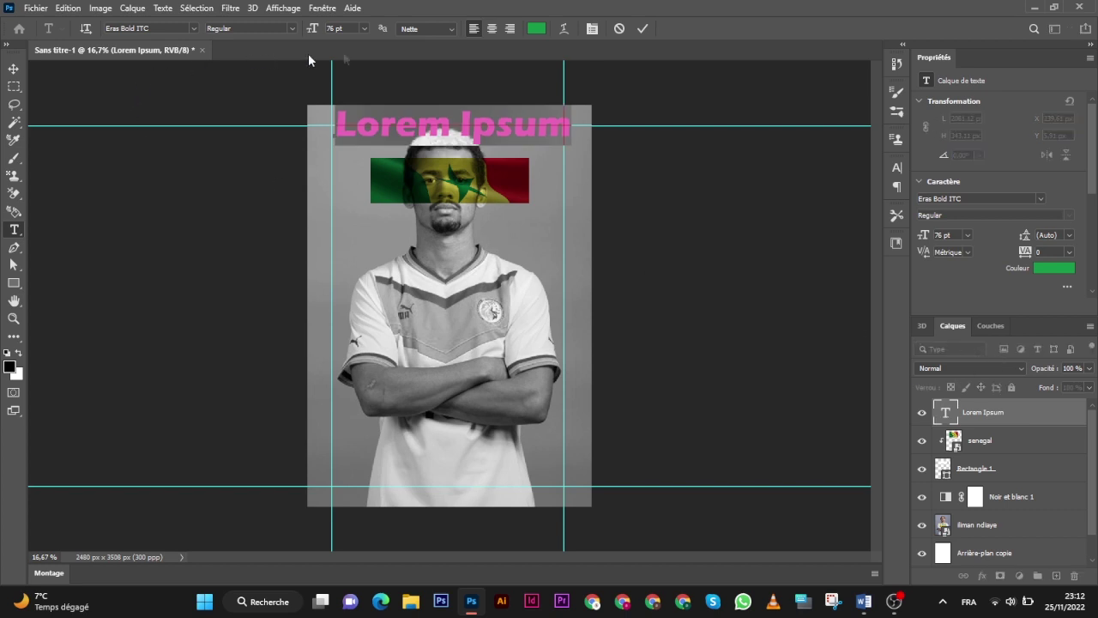
right_click(518, 121)
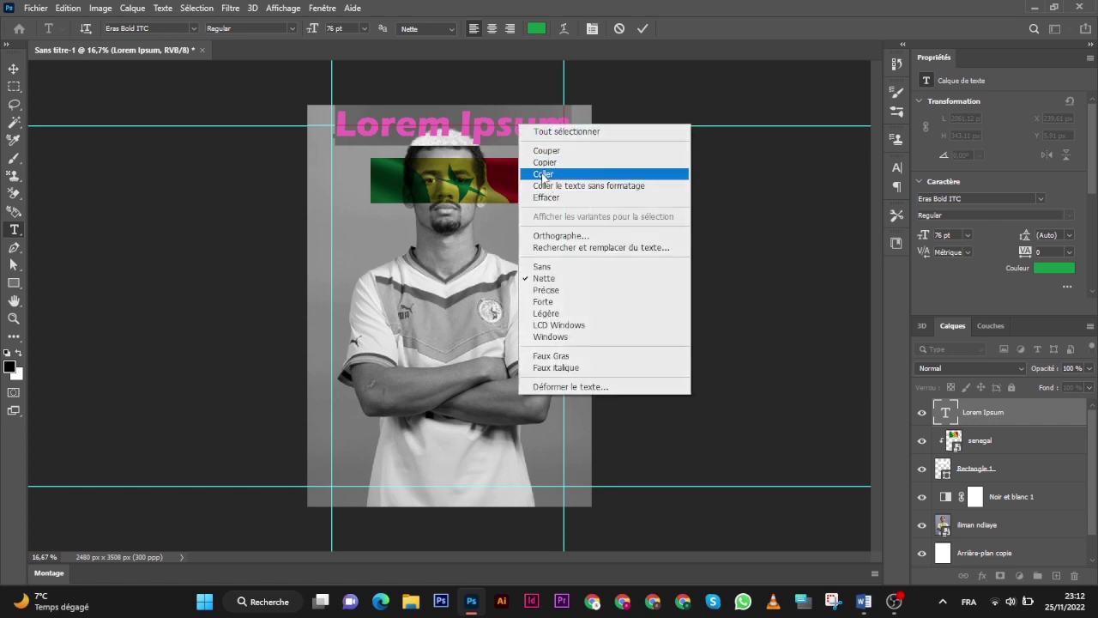
click(542, 174)
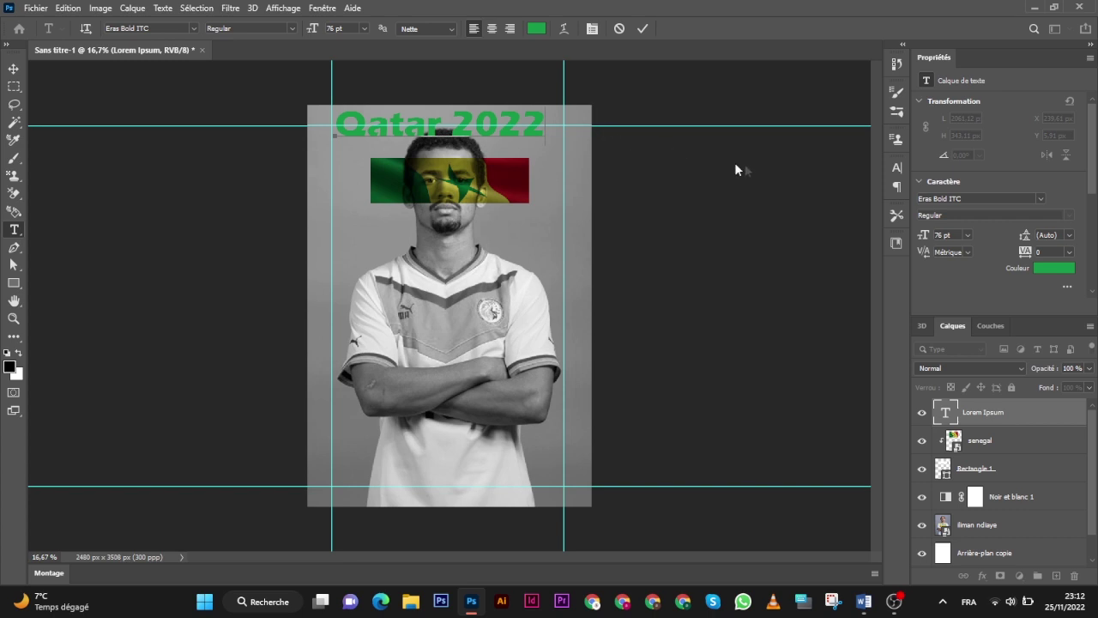
- Set the Qatar 2022 text to 20 pt in the Character panel
click(895, 170)
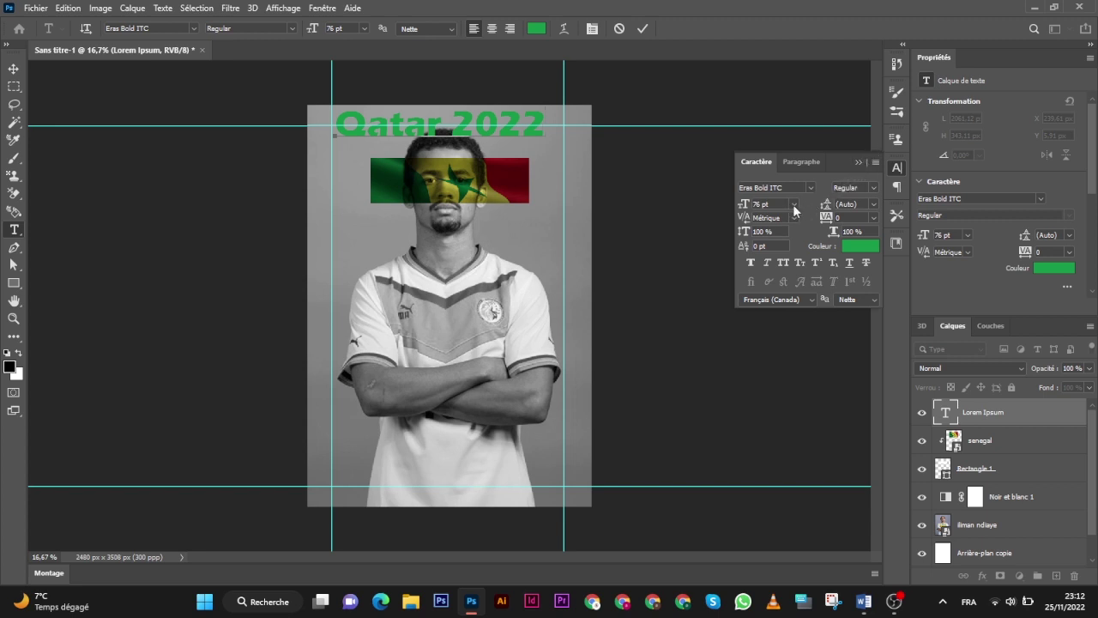
click(758, 204)
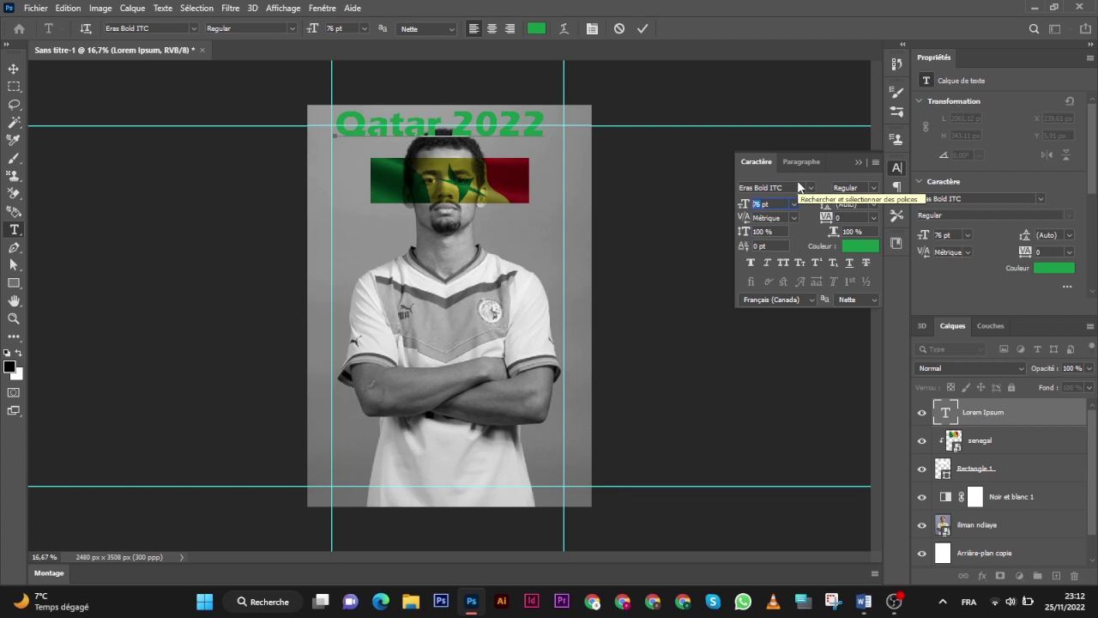
text(20)
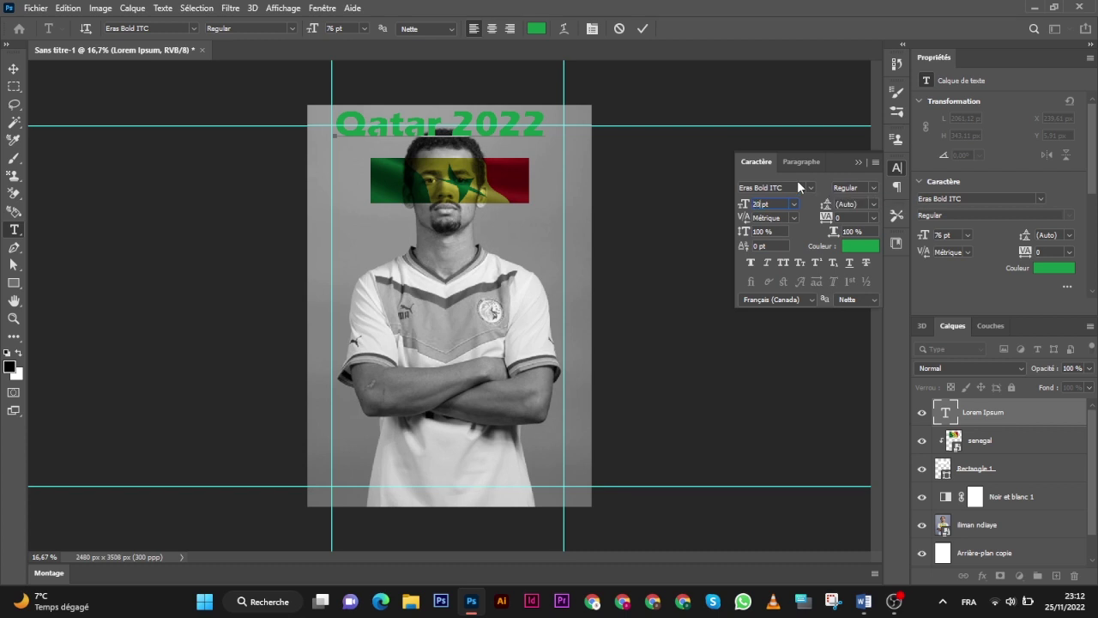
key(Return)
drag(543, 119, 335, 125)
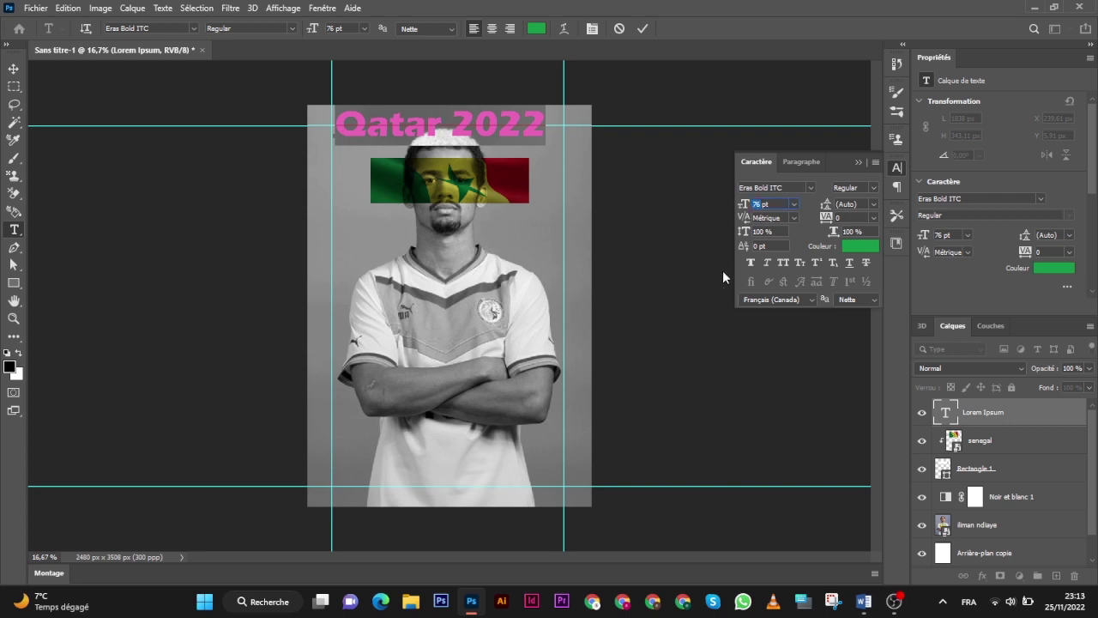
text(20)
key(Return)
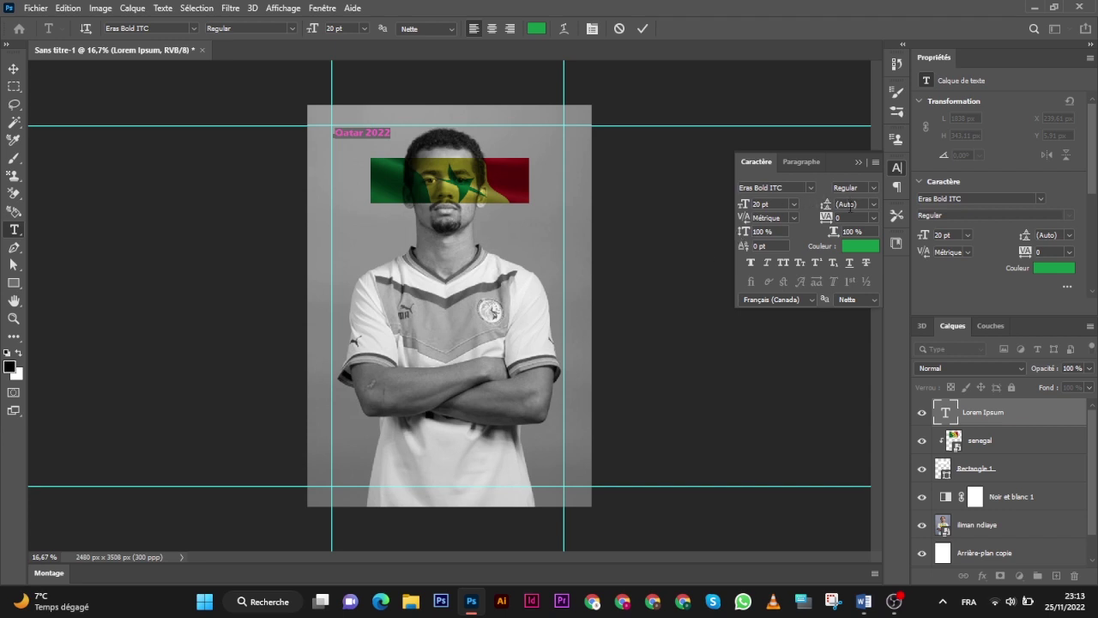
- Give the Qatar 2022 text 500 tracking and commit the edit
double_click(838, 217)
text(500)
key(Return)
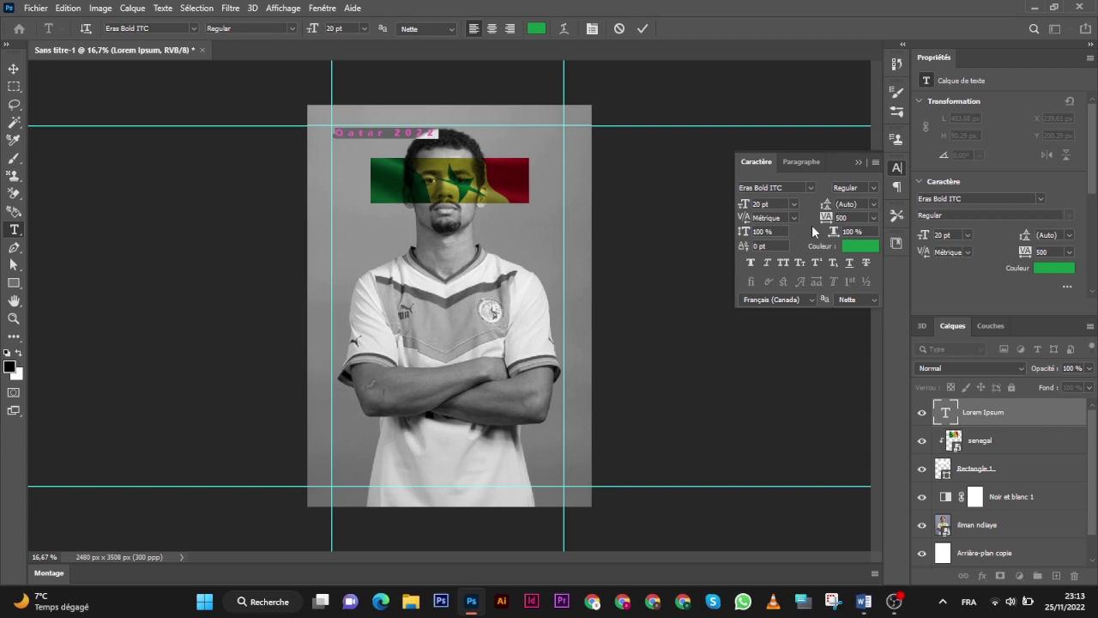
key(ctrl+Return)
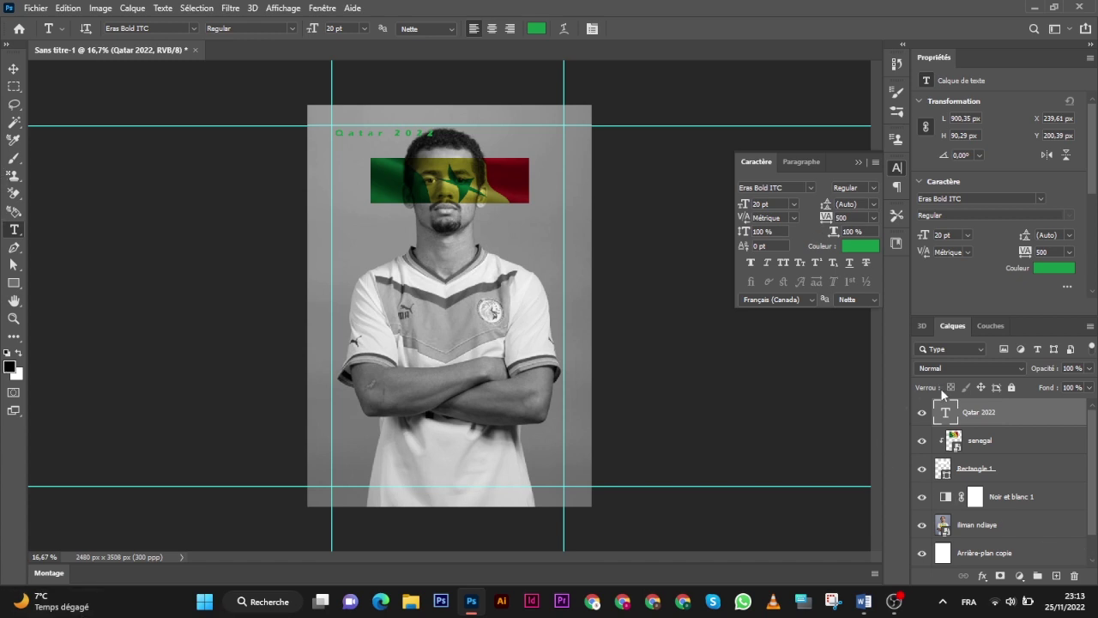
- Try several colours for Qatar 2022, keep it black #000000, and close the Character panel
double_click(948, 412)
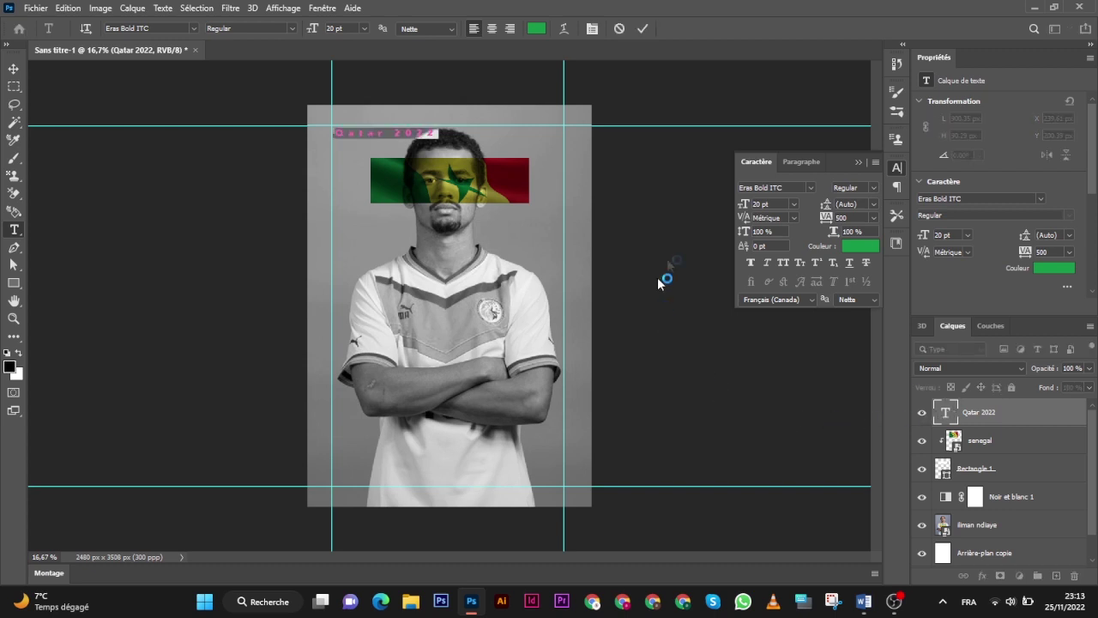
click(858, 246)
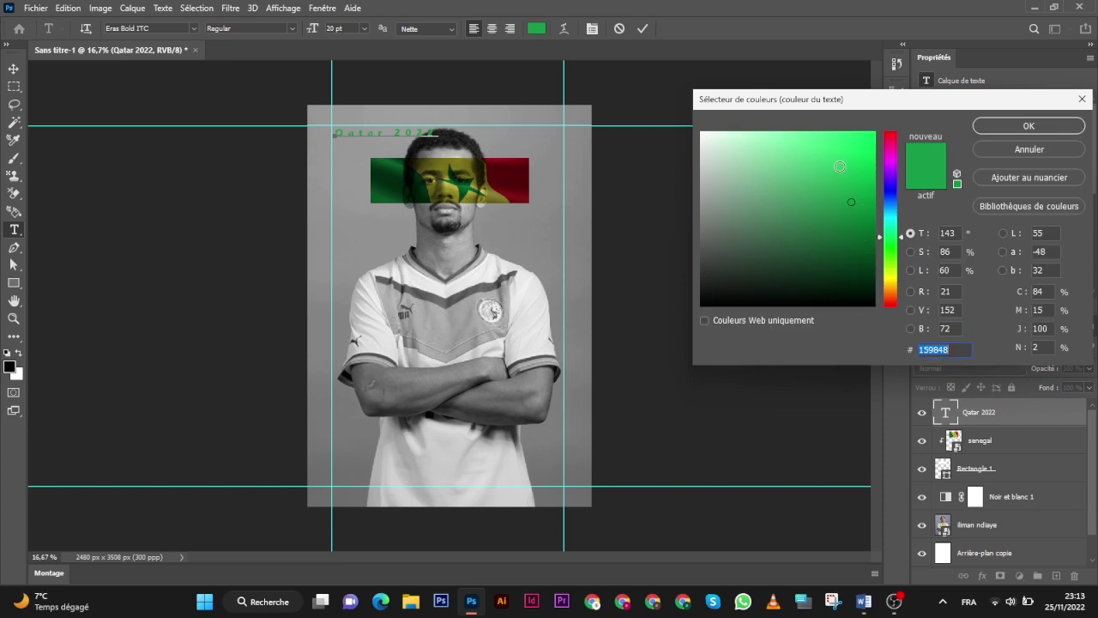
click(839, 166)
click(841, 149)
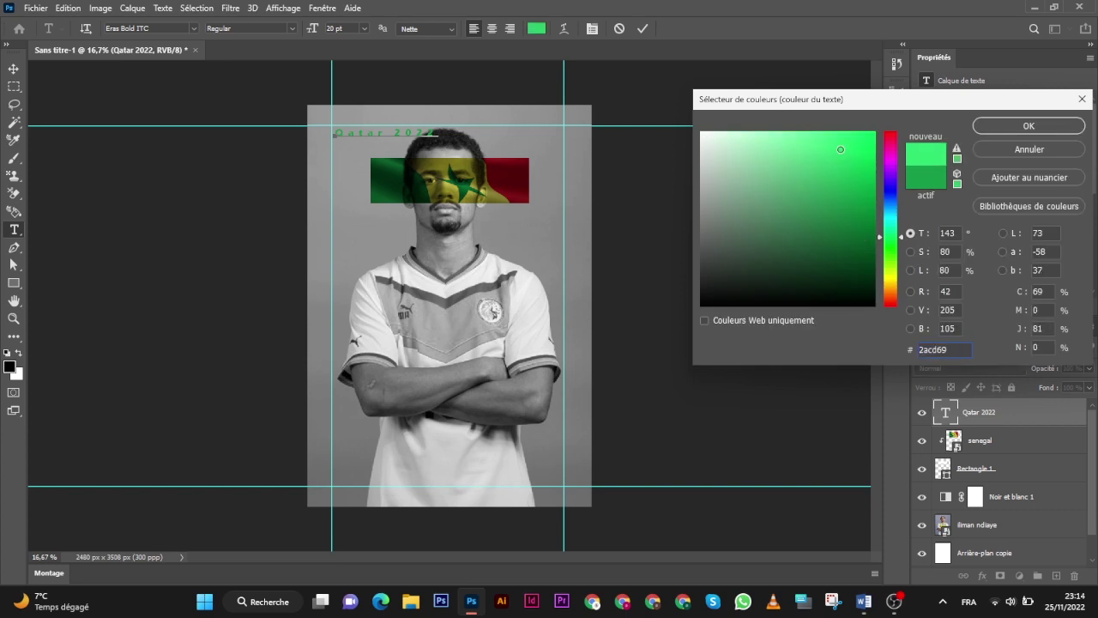
drag(840, 150, 661, 310)
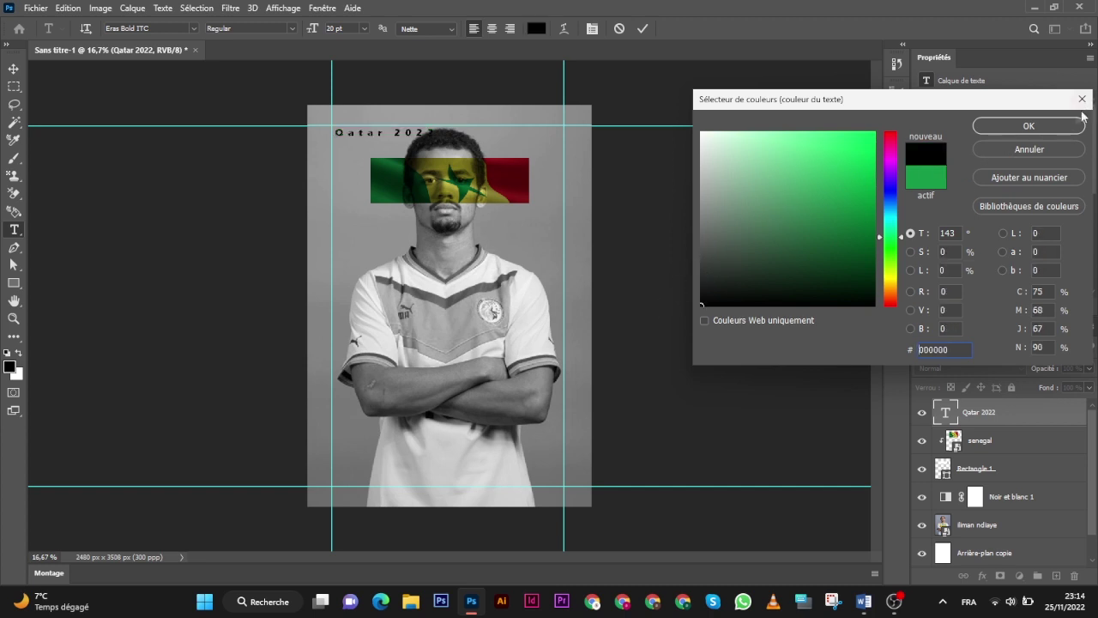
click(521, 160)
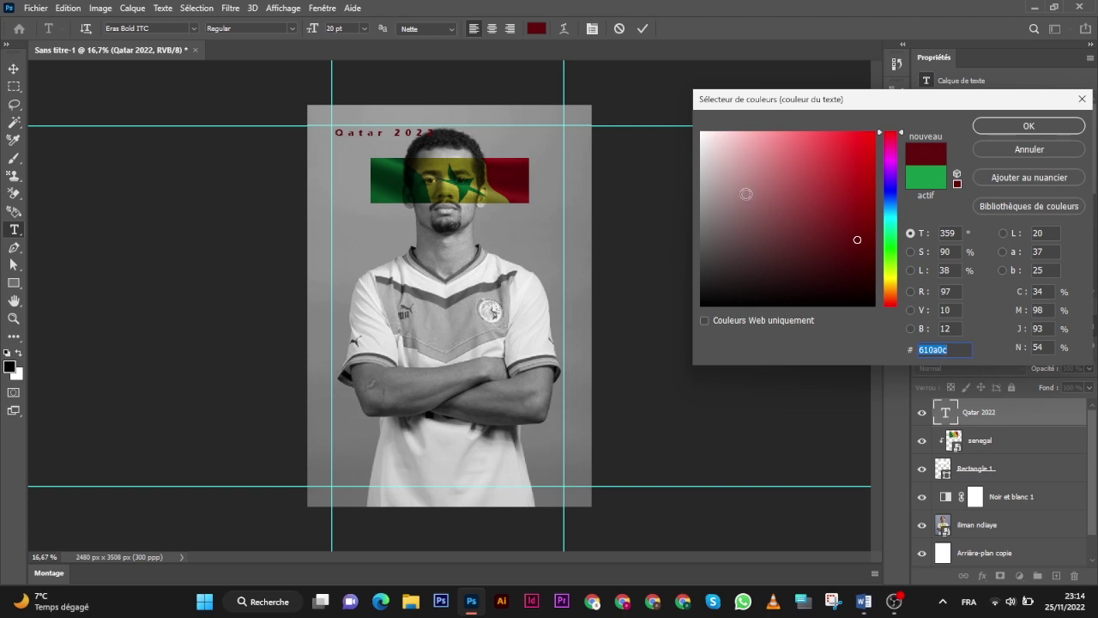
drag(745, 196, 702, 305)
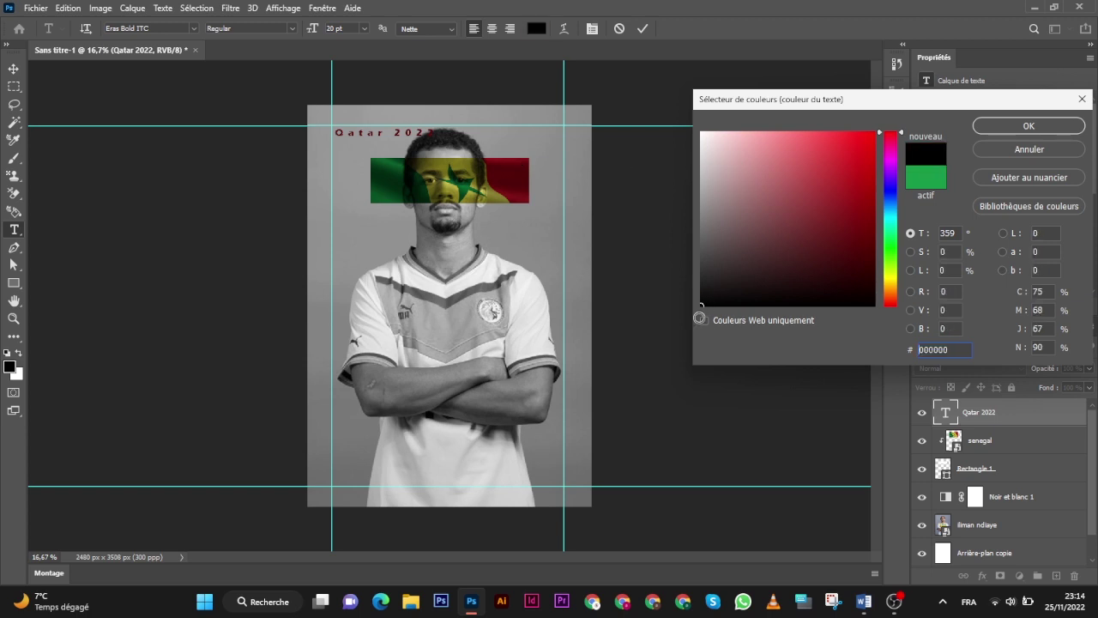
click(1029, 126)
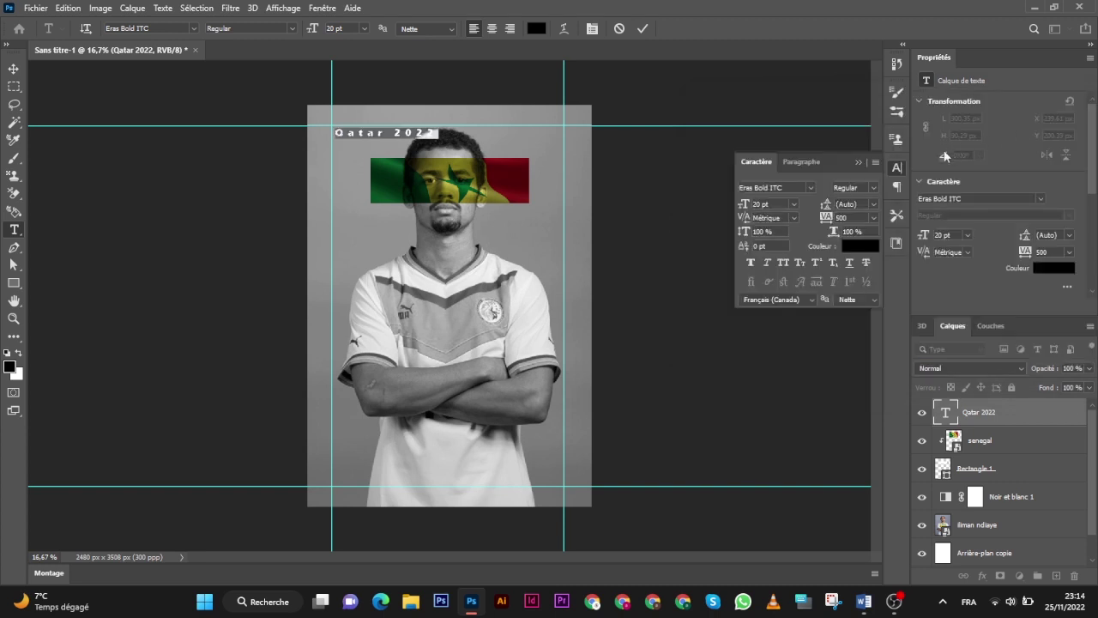
click(895, 168)
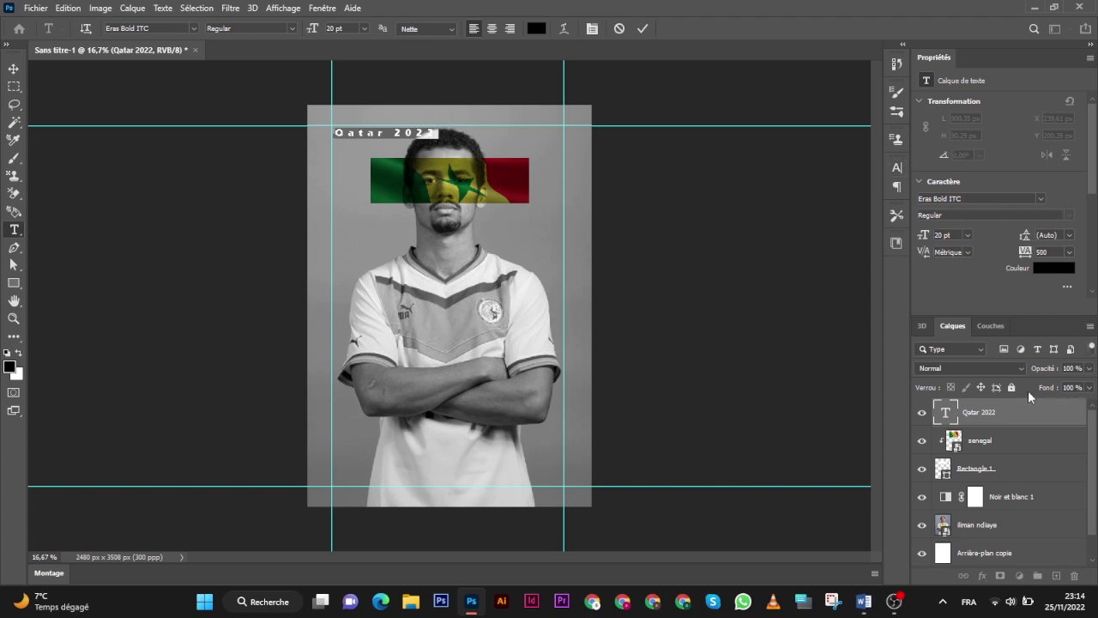
- Duplicate the Qatar 2022 text layer and move the copy right along the top
click(1016, 412)
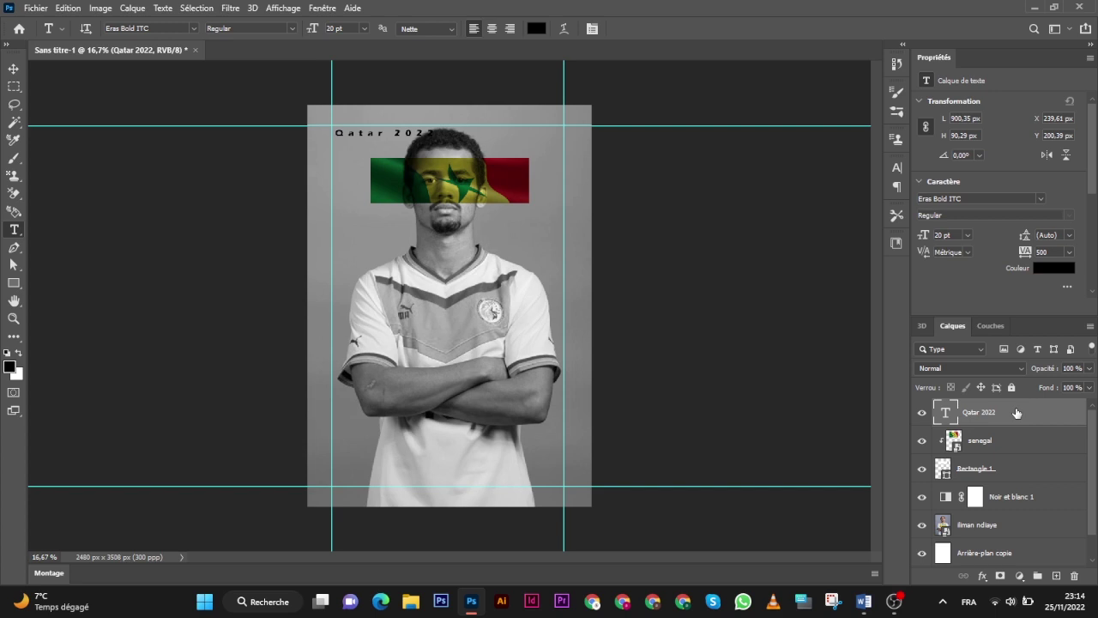
drag(1016, 412, 1056, 575)
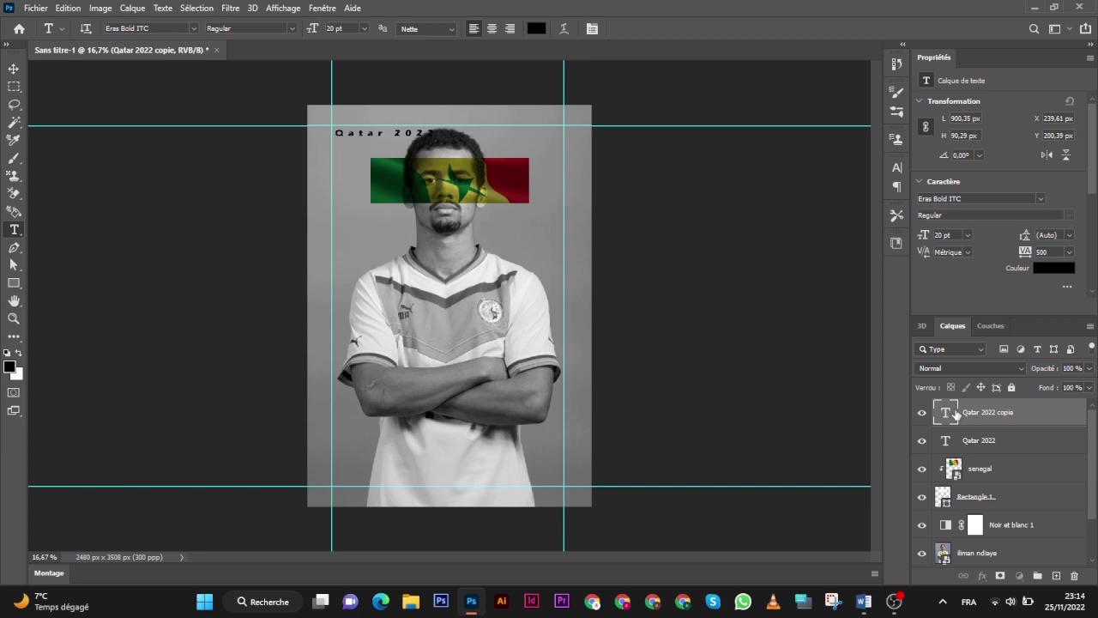
double_click(955, 414)
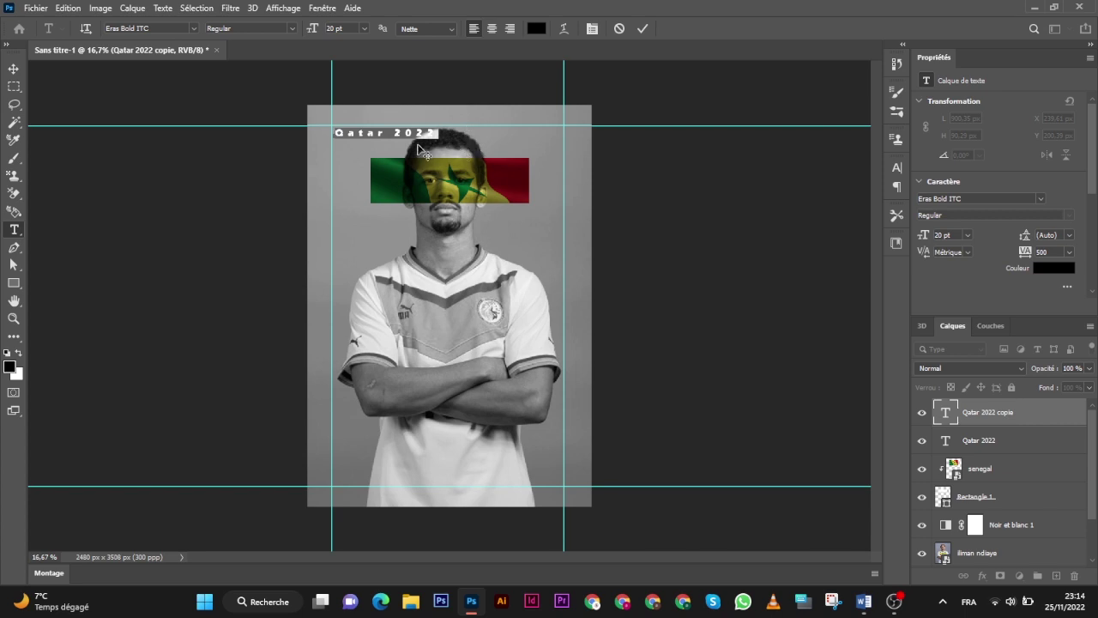
mouse_move(417, 142)
mouse_down()
mouse_move(556, 147)
mouse_move(542, 148)
mouse_up()
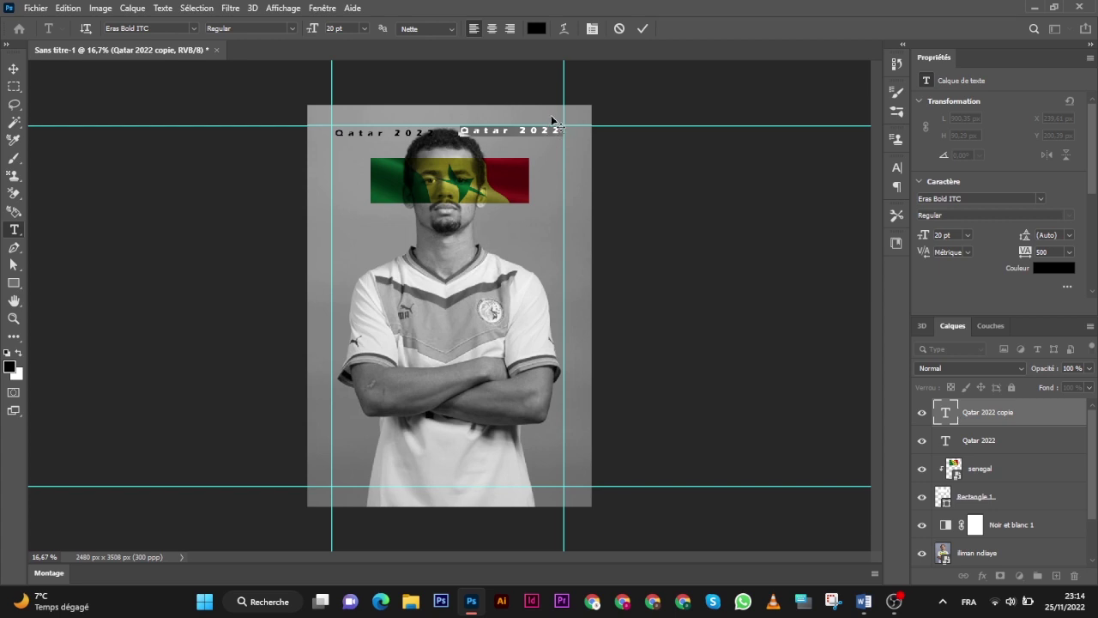
- Retype the copied heading as 'senegal'
key(BackSpace)
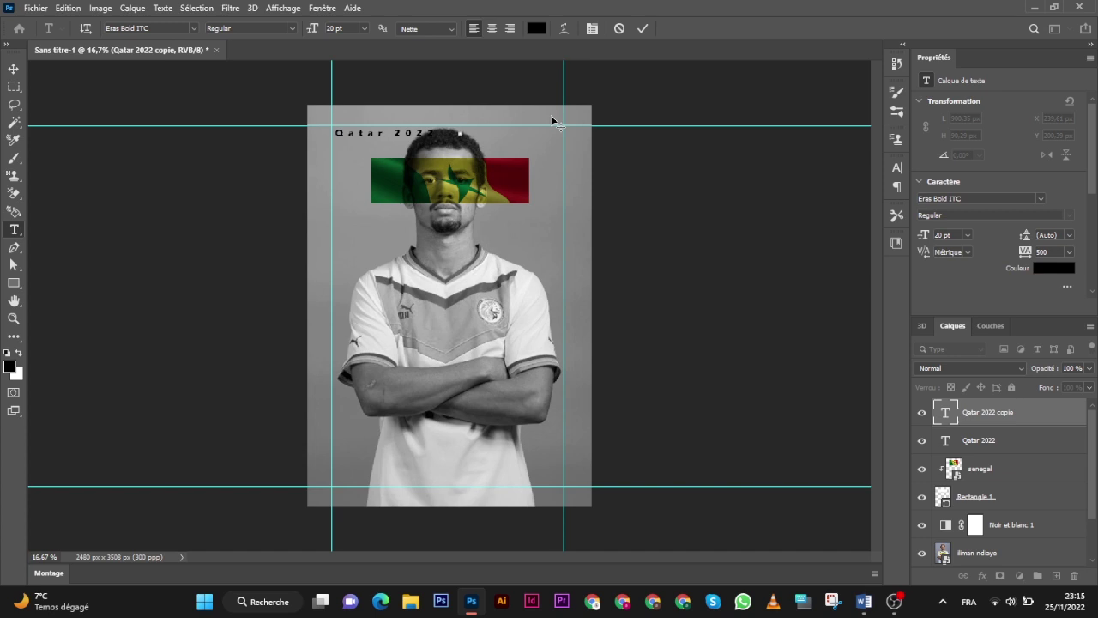
text(e)
text(n)
text(e)
text(gal)
- Give the senegal text 0 tracking and All Caps in the Character panel
click(941, 411)
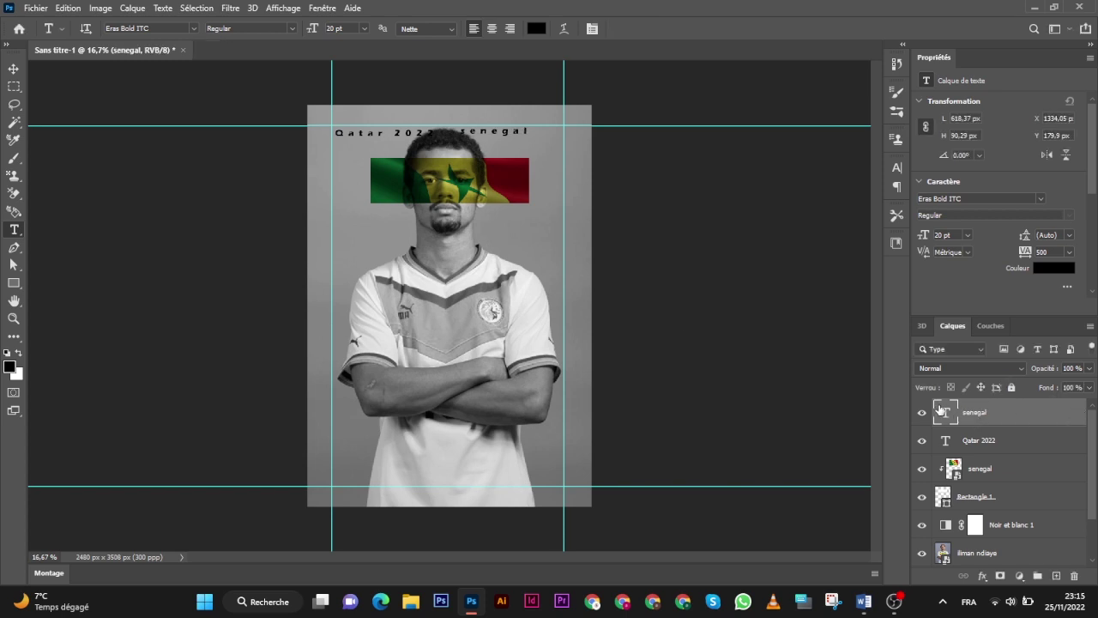
double_click(941, 412)
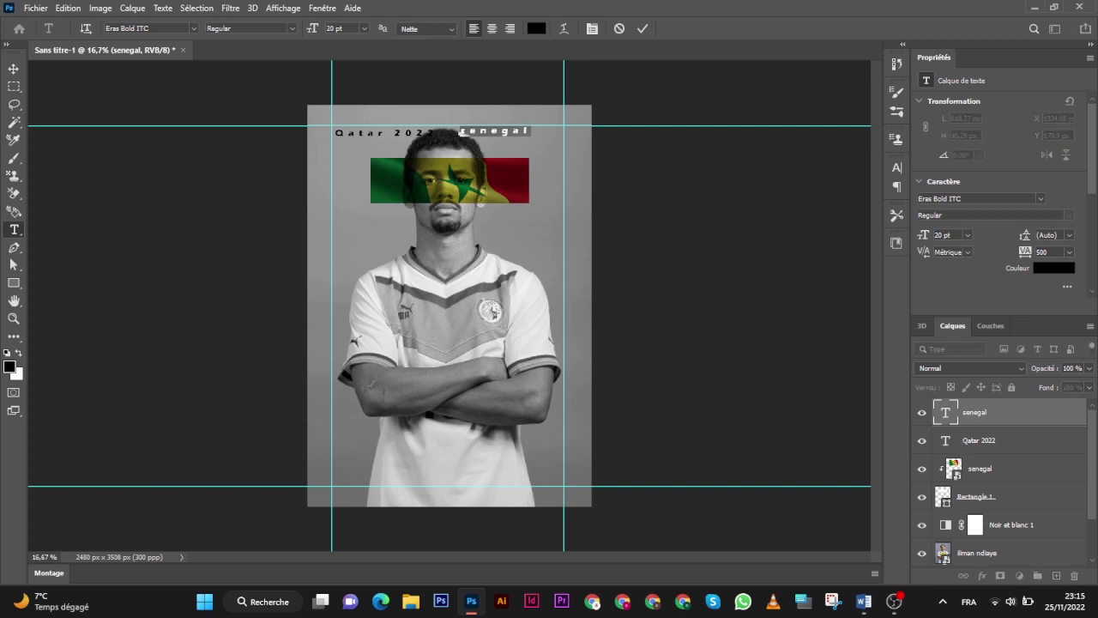
click(897, 168)
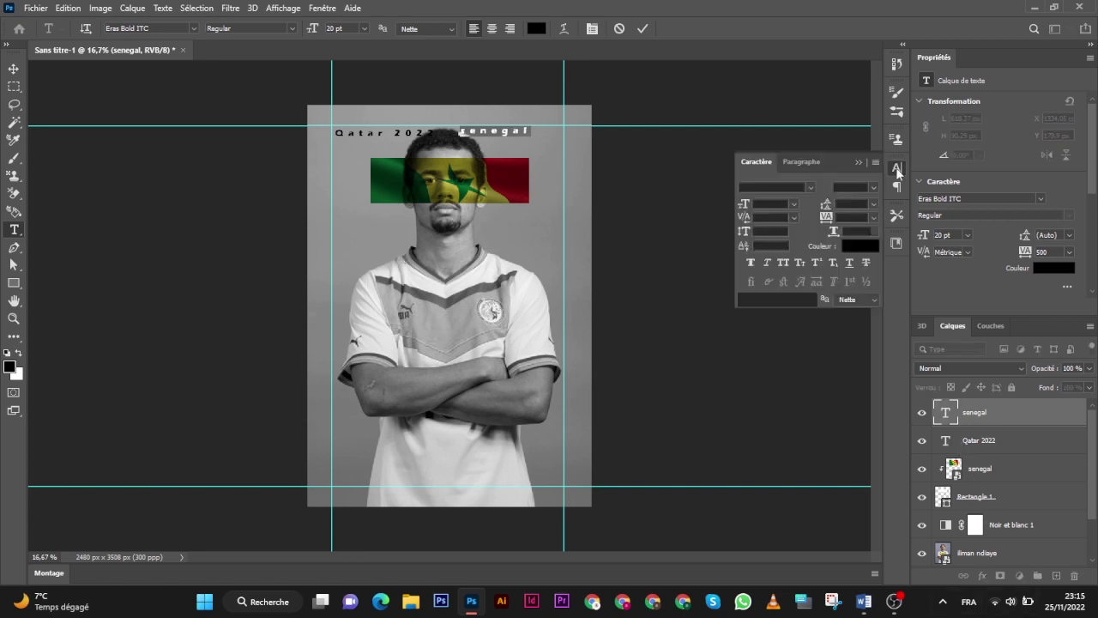
double_click(839, 218)
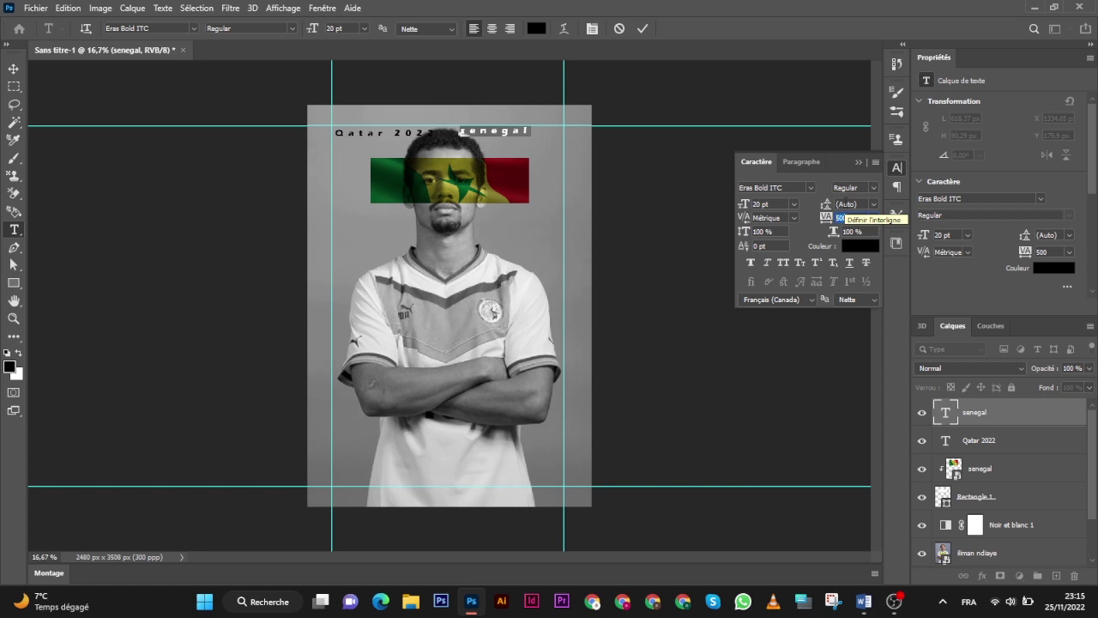
text(8)
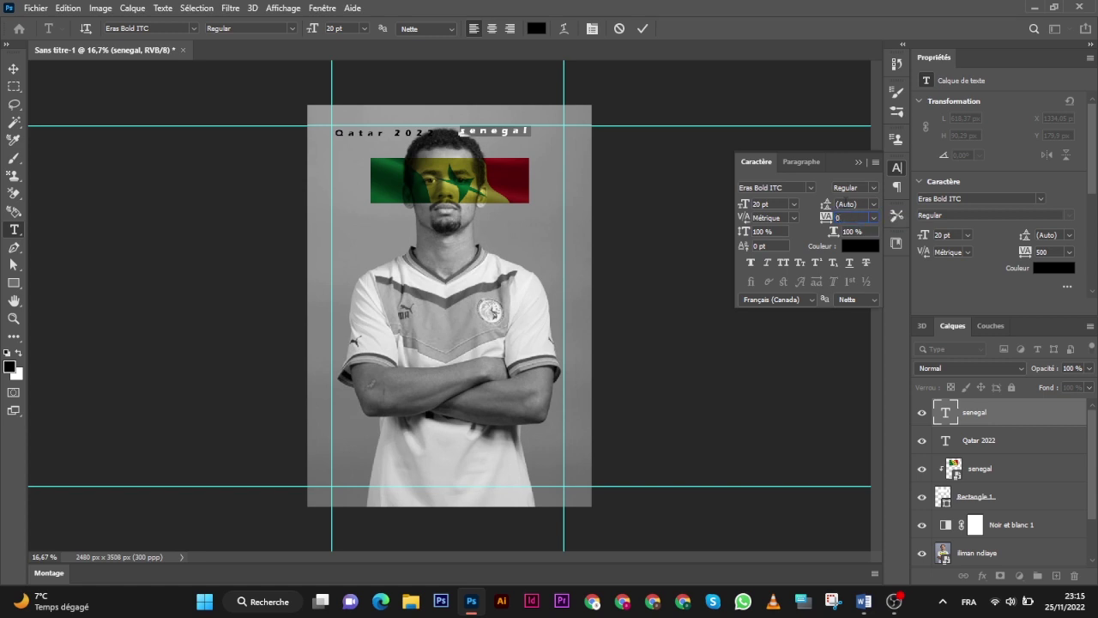
key(Return)
click(782, 262)
click(782, 262)
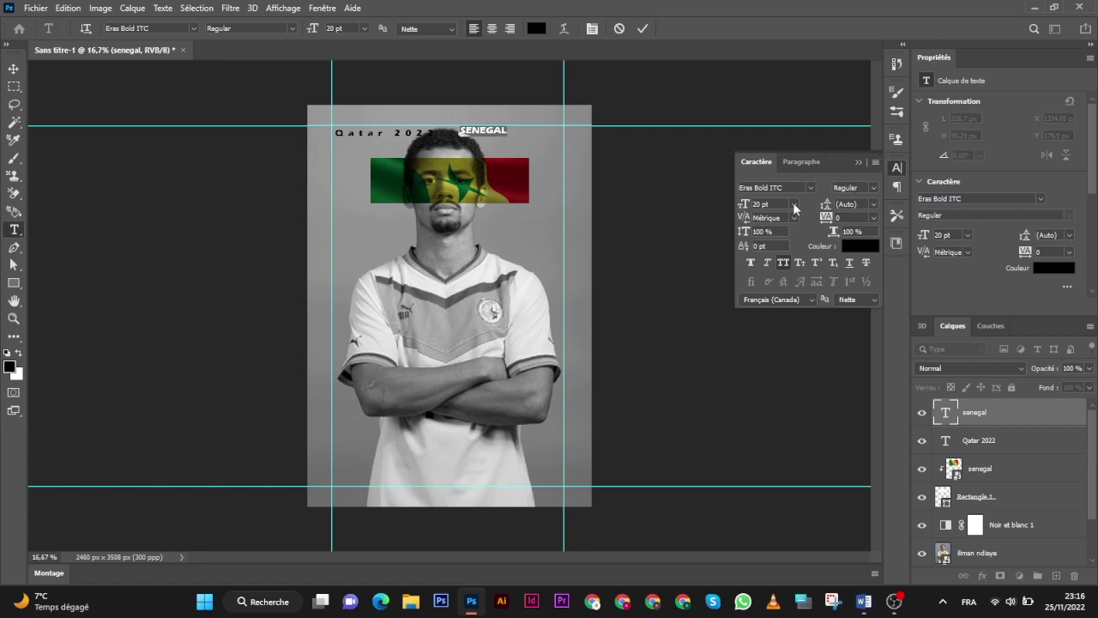
- Set SENEGAL to 30 pt and align it to the right guide
click(794, 204)
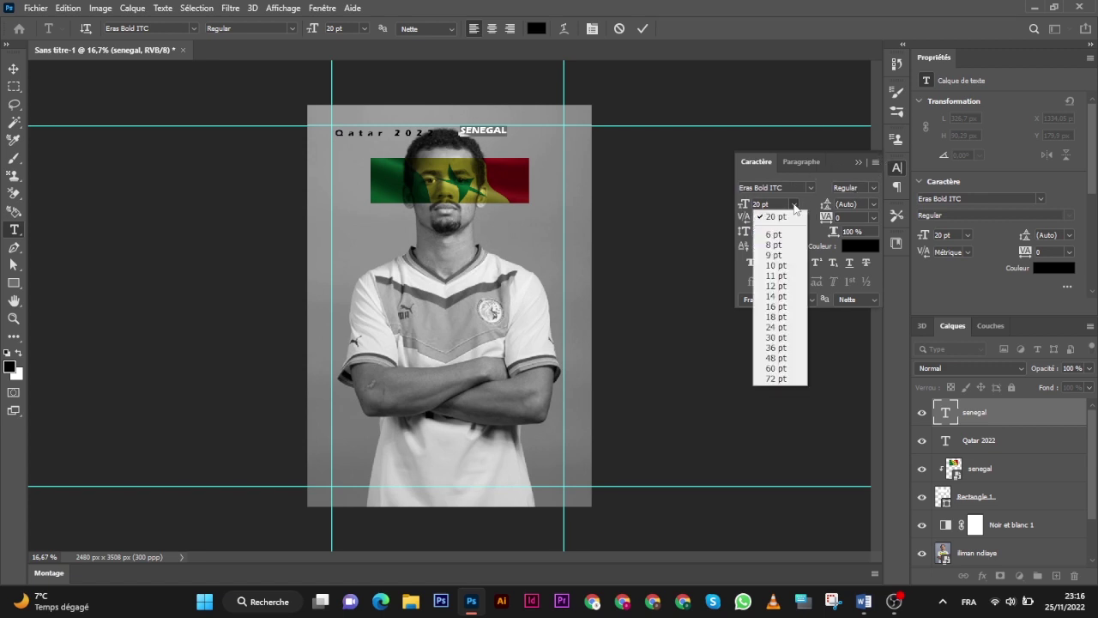
click(794, 204)
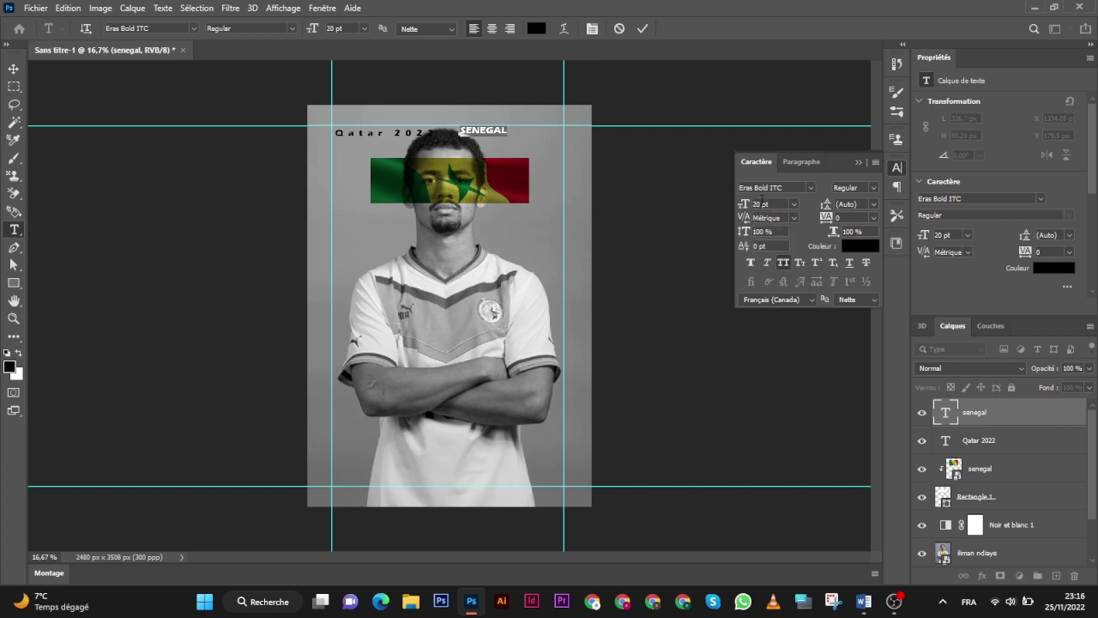
double_click(760, 203)
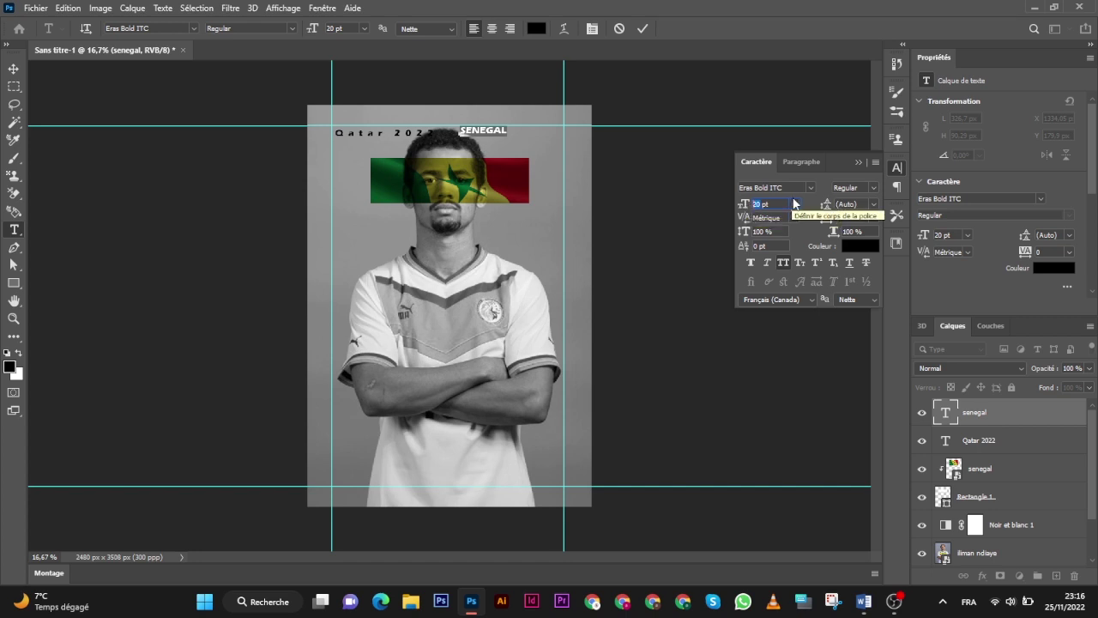
text(3)
text(0)
key(Return)
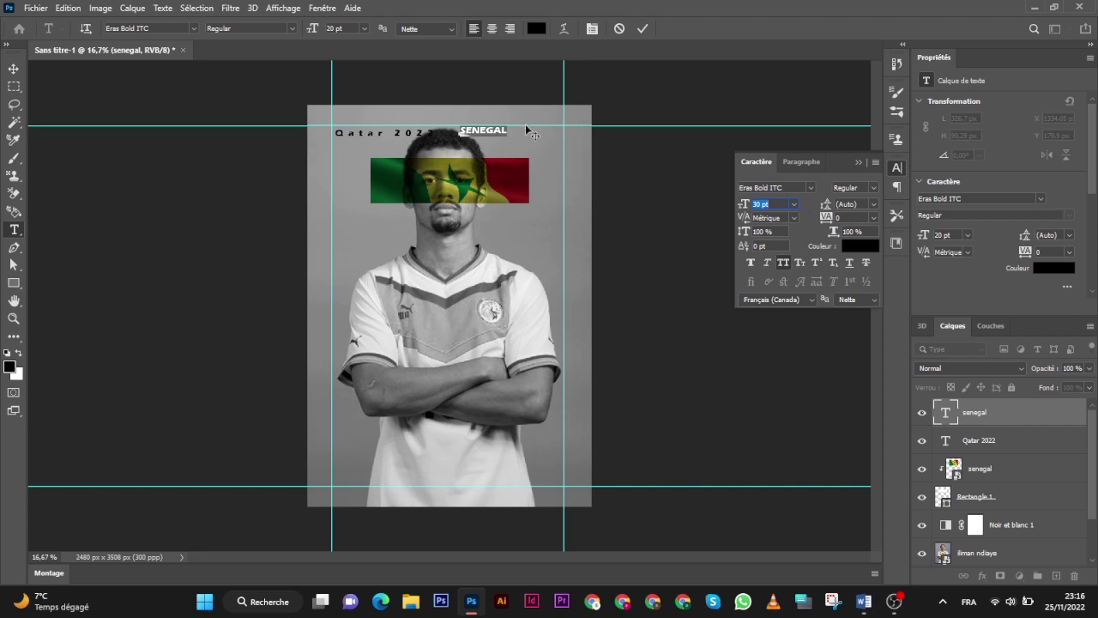
mouse_move(525, 138)
mouse_down()
mouse_move(596, 140)
mouse_move(572, 148)
mouse_up()
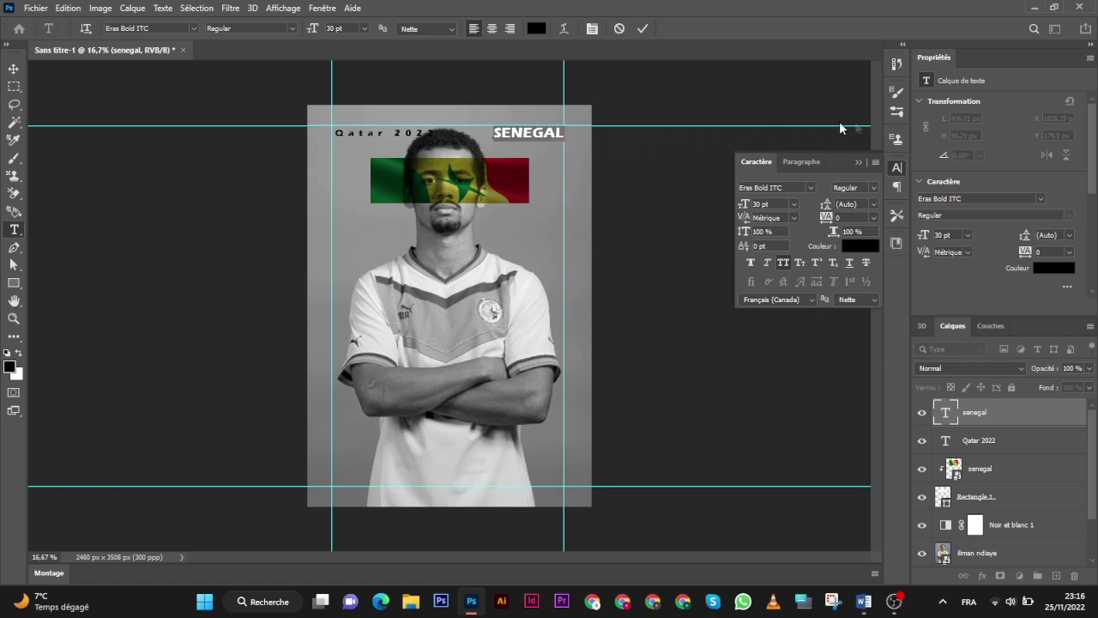
click(905, 164)
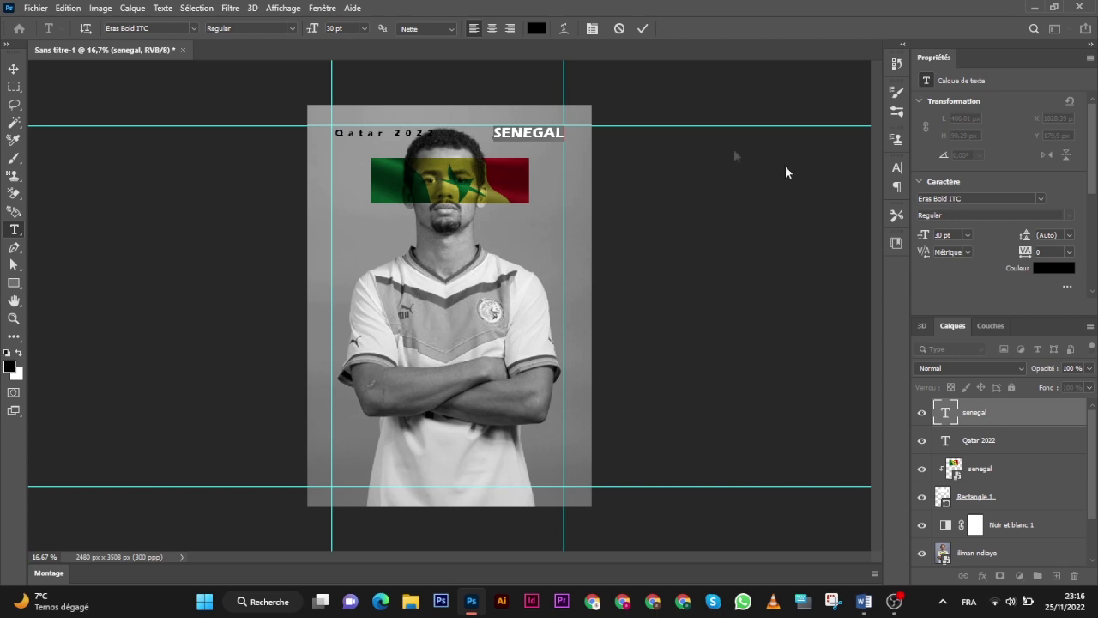
click(640, 30)
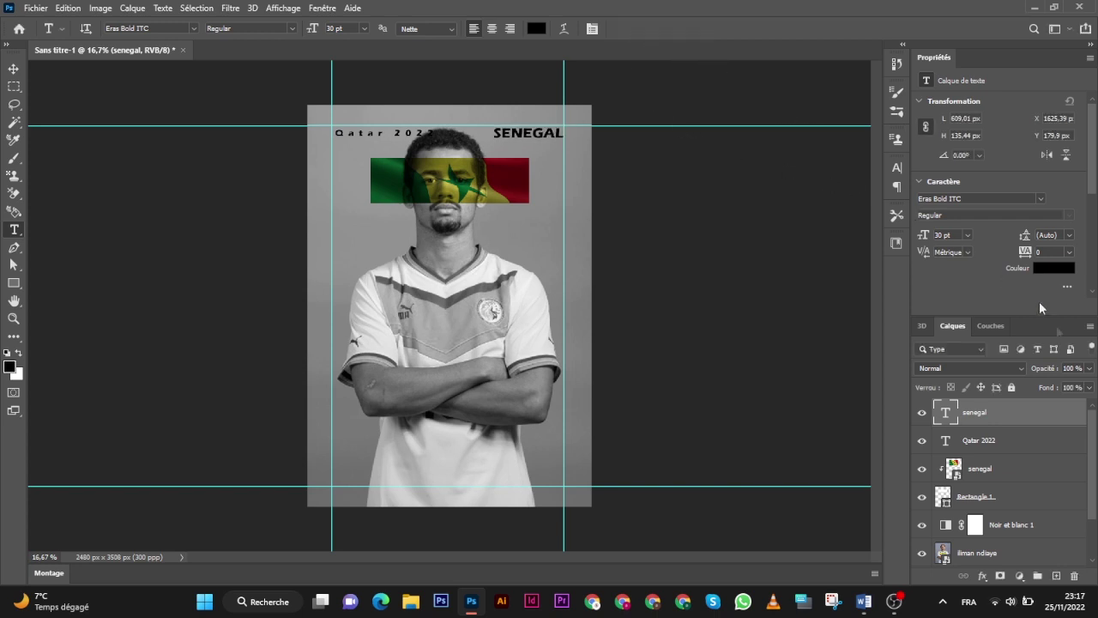
- Switch the Qatar 2022 heading to All Caps, reading QATAR 2022
click(951, 439)
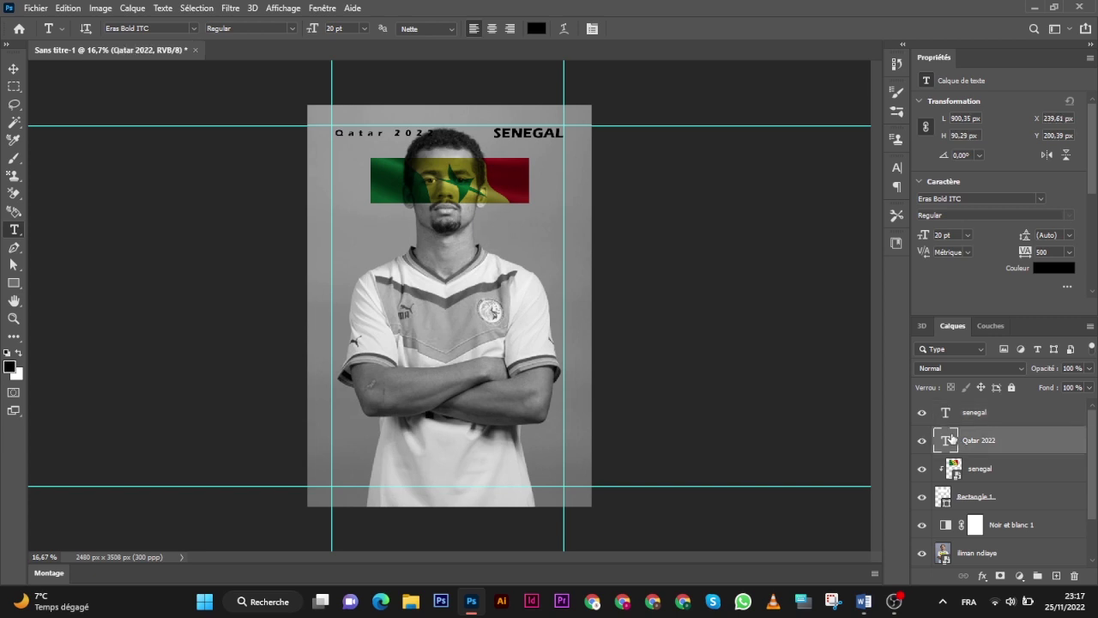
double_click(945, 439)
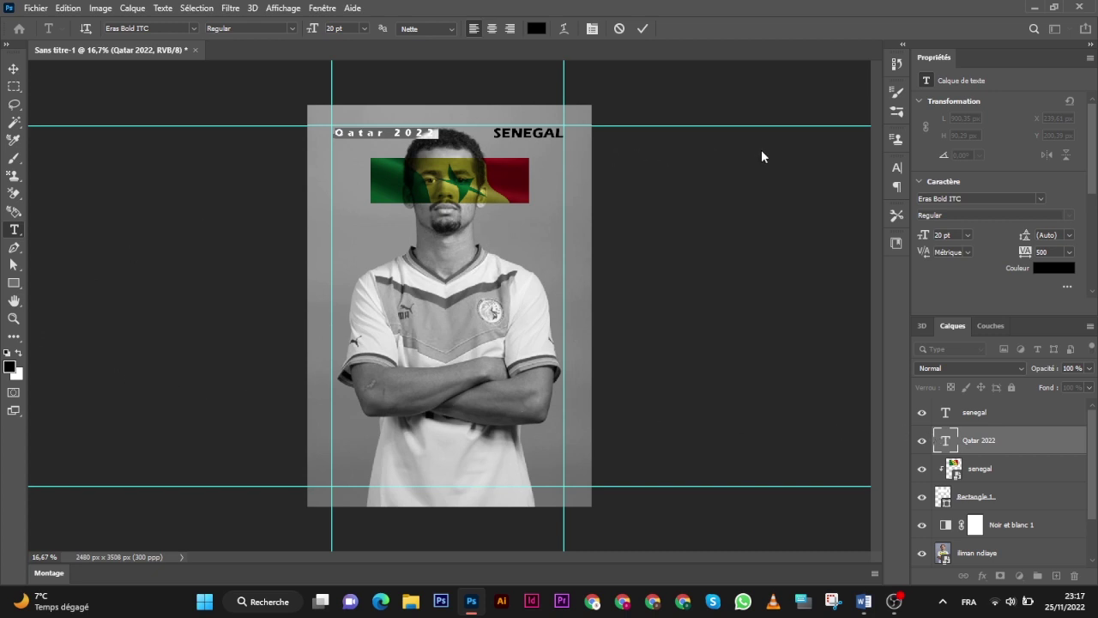
click(895, 169)
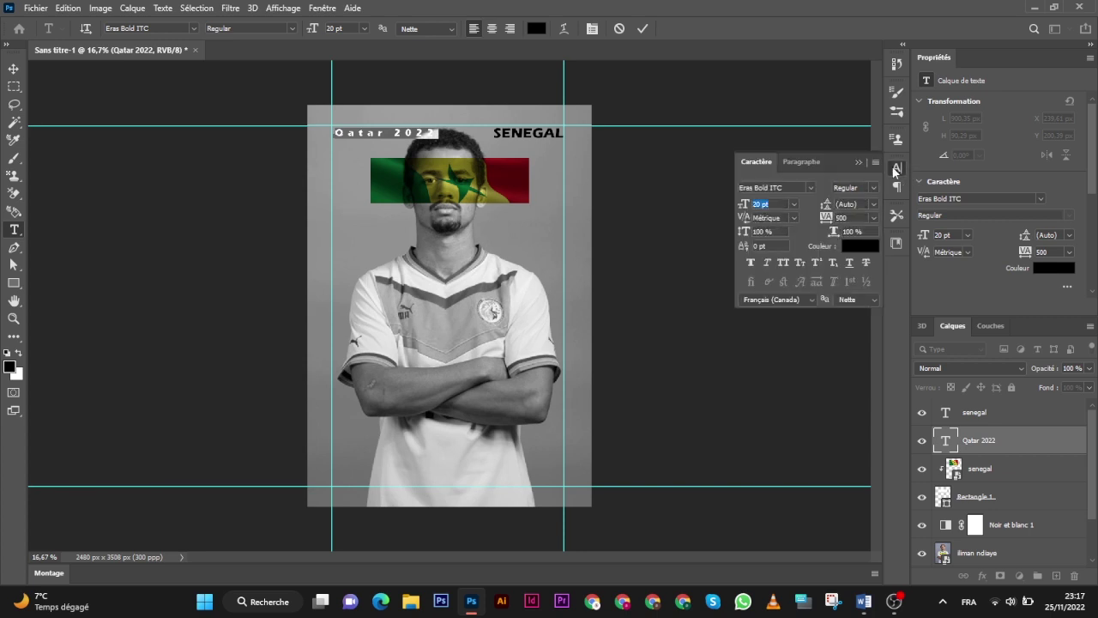
click(783, 260)
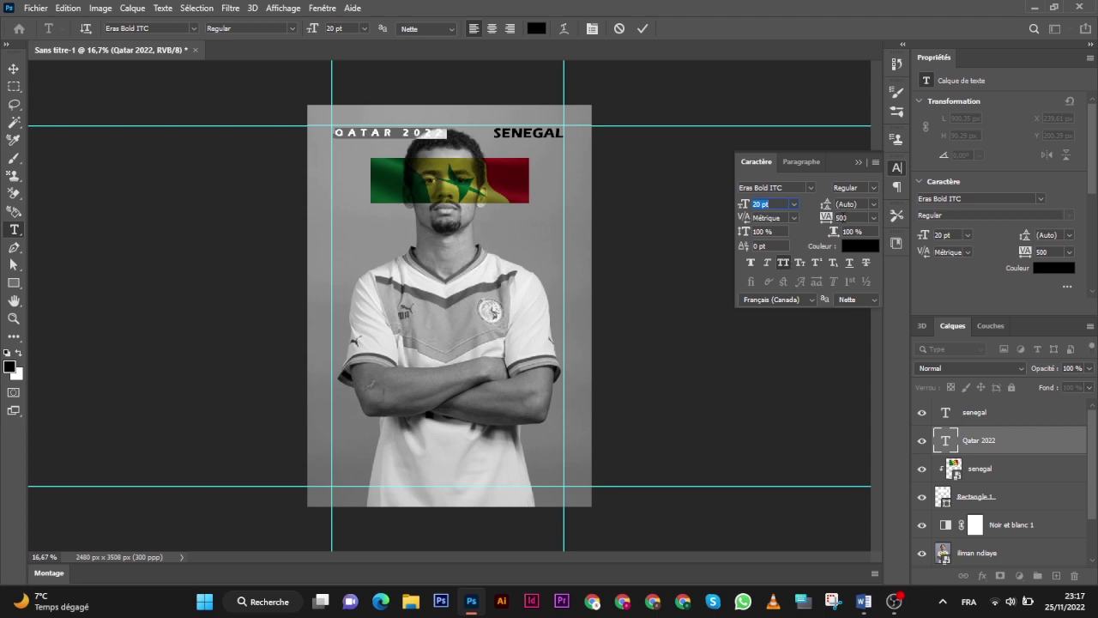
click(899, 169)
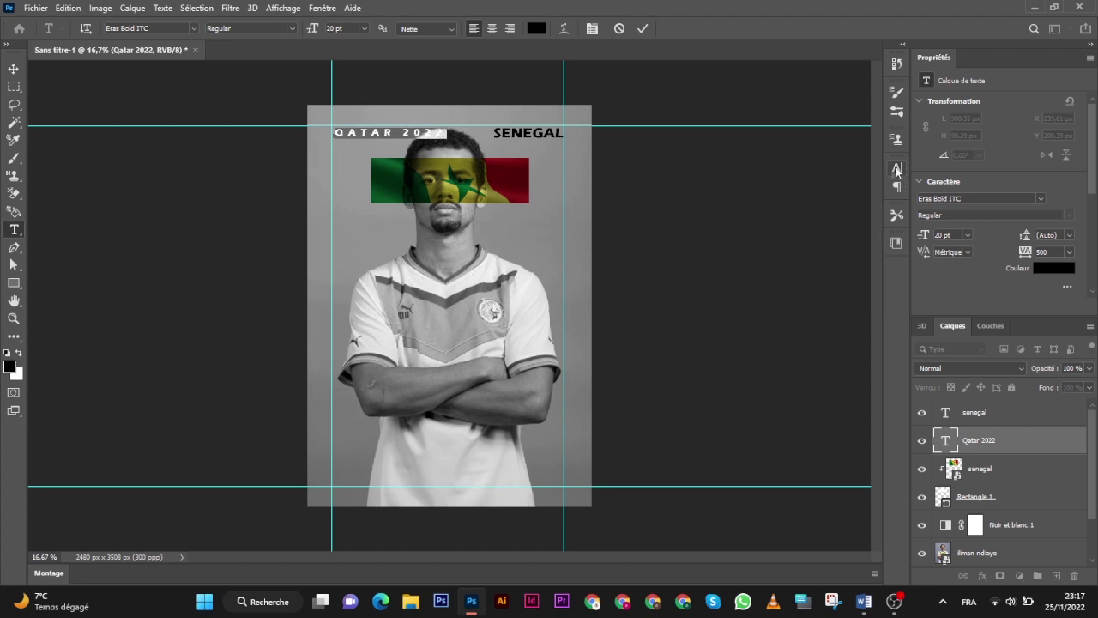
click(946, 441)
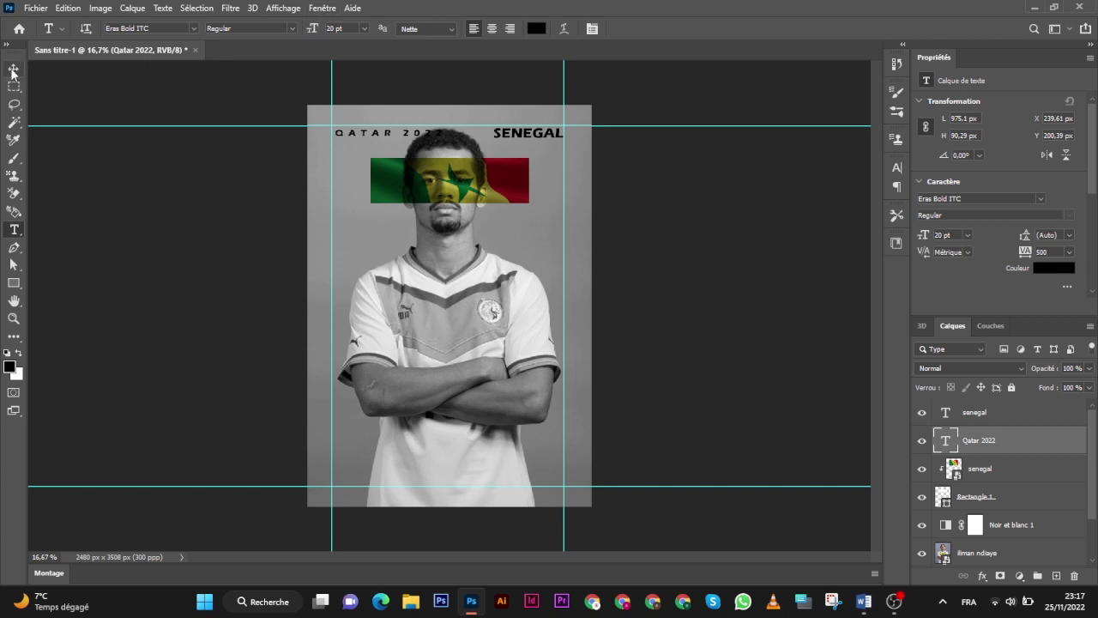
- Nudge QATAR 2022 slightly down and left with the Move tool
click(13, 70)
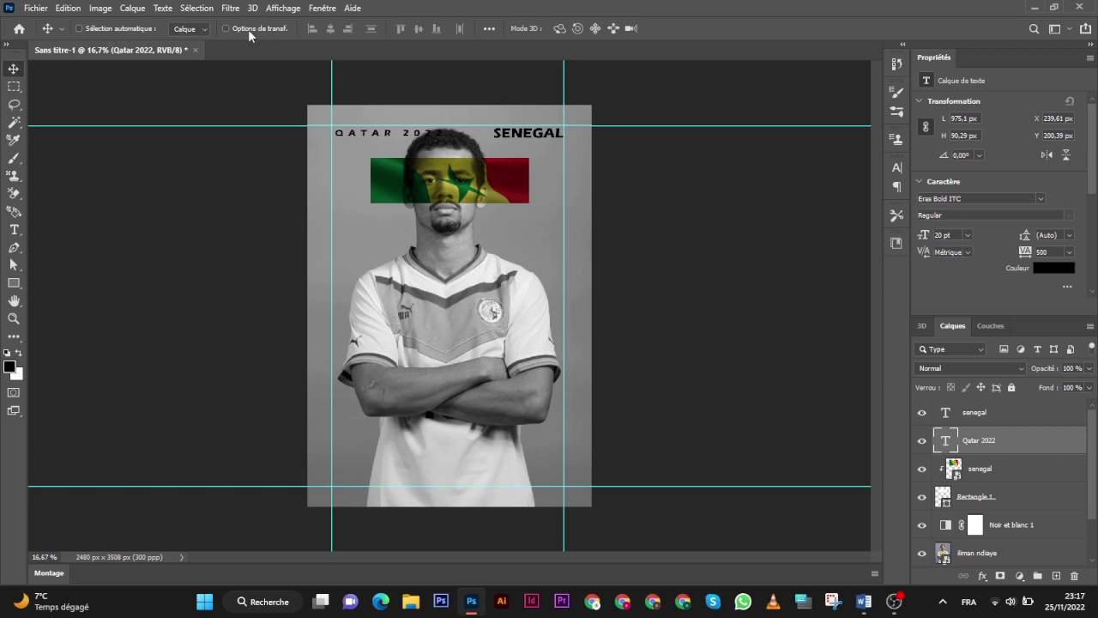
click(227, 28)
drag(420, 137, 419, 147)
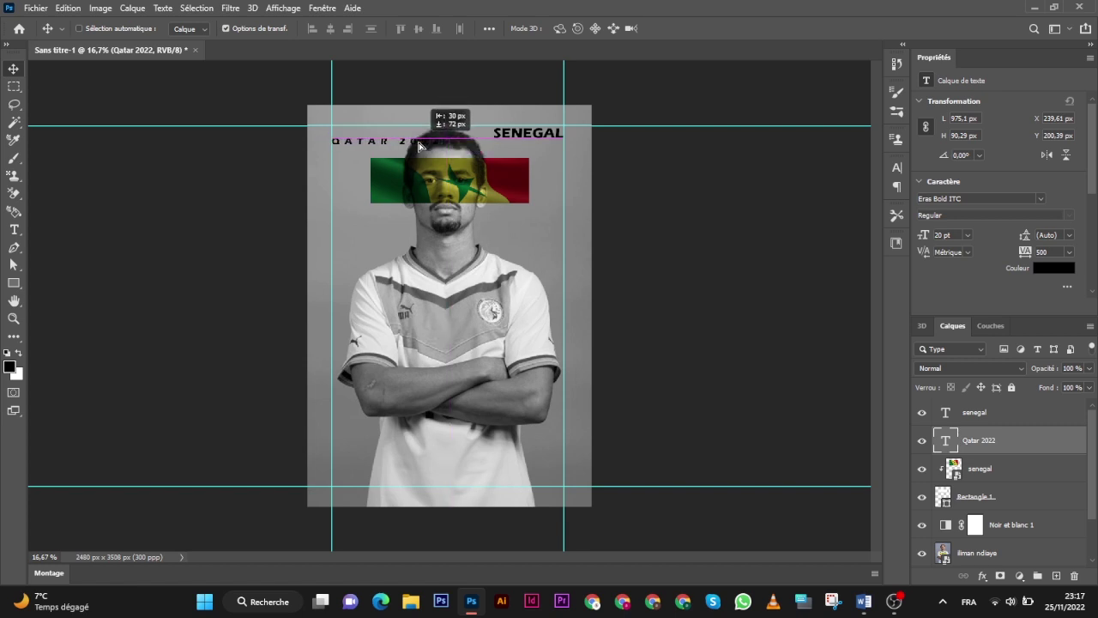
drag(419, 146, 417, 152)
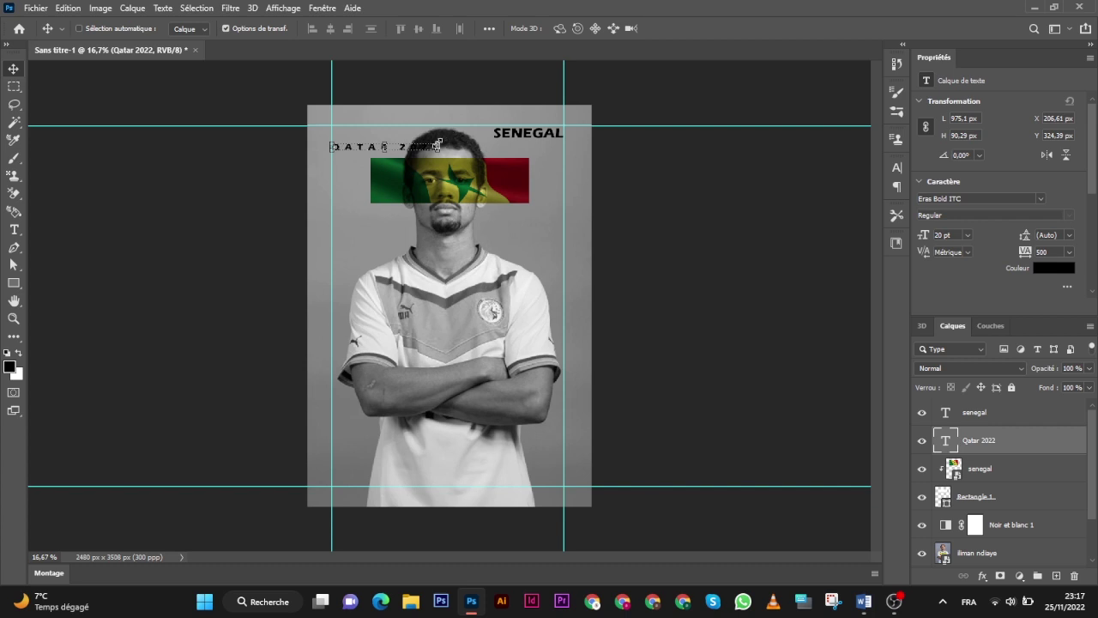
- Rotate QATAR 2022 to about -88° along the upper left edge, nudged slightly right
key(ctrl+t)
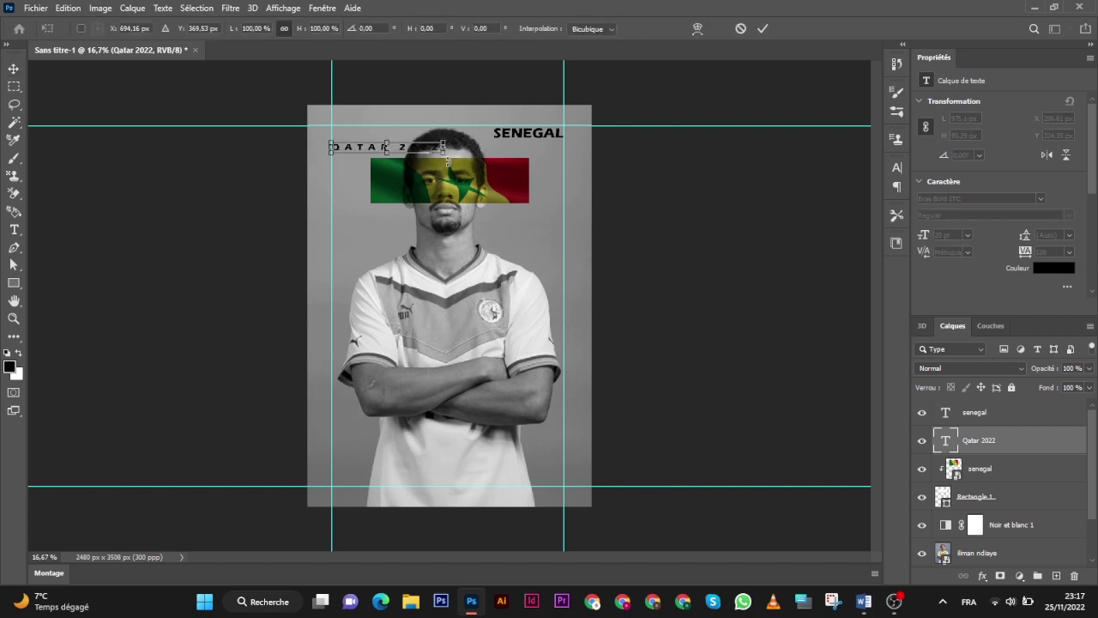
mouse_move(447, 158)
mouse_down()
mouse_move(437, 109)
mouse_move(406, 93)
mouse_up()
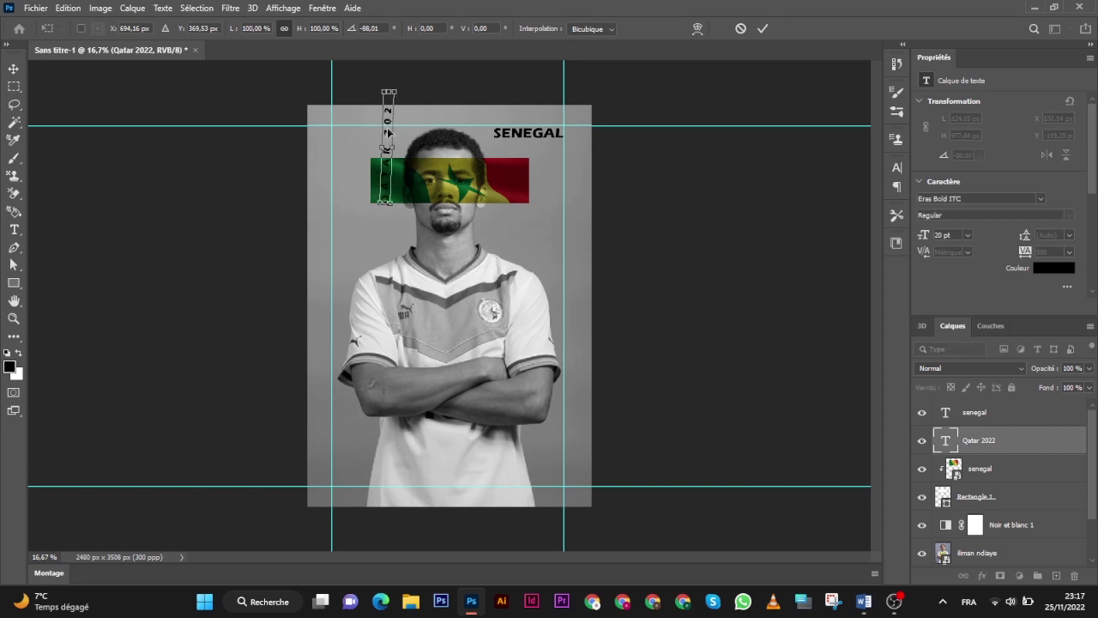
drag(387, 134, 338, 168)
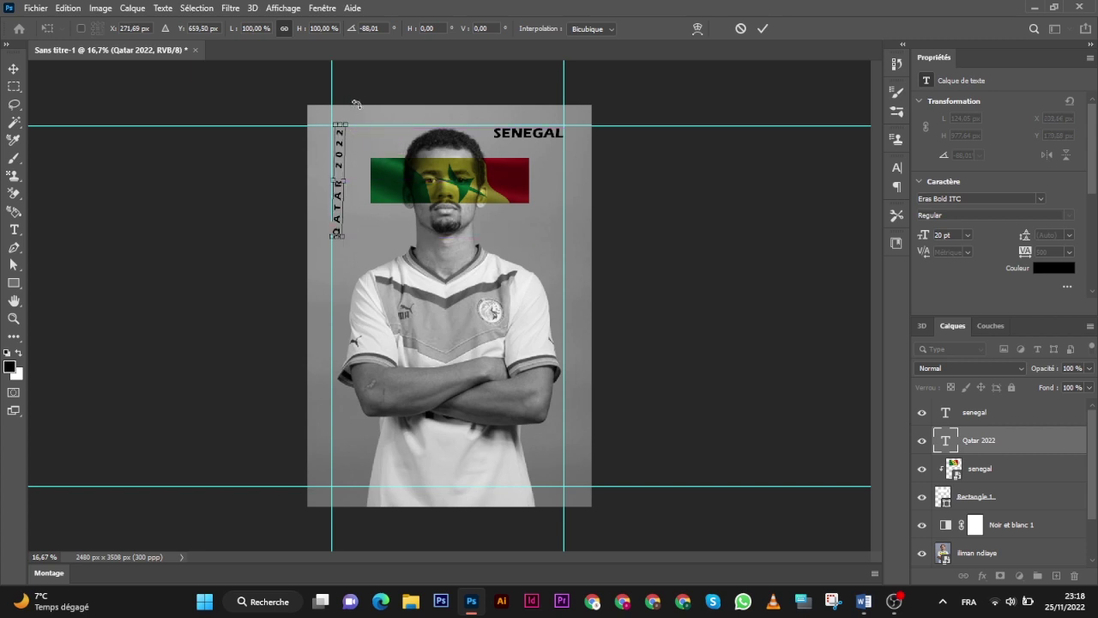
drag(353, 105, 357, 104)
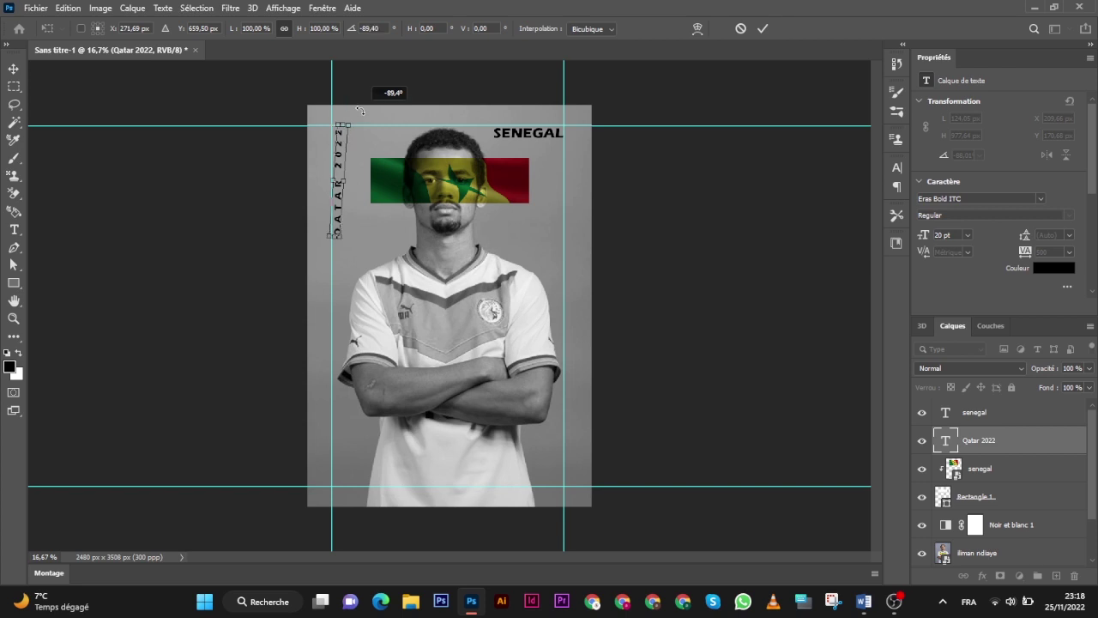
drag(357, 104, 358, 103)
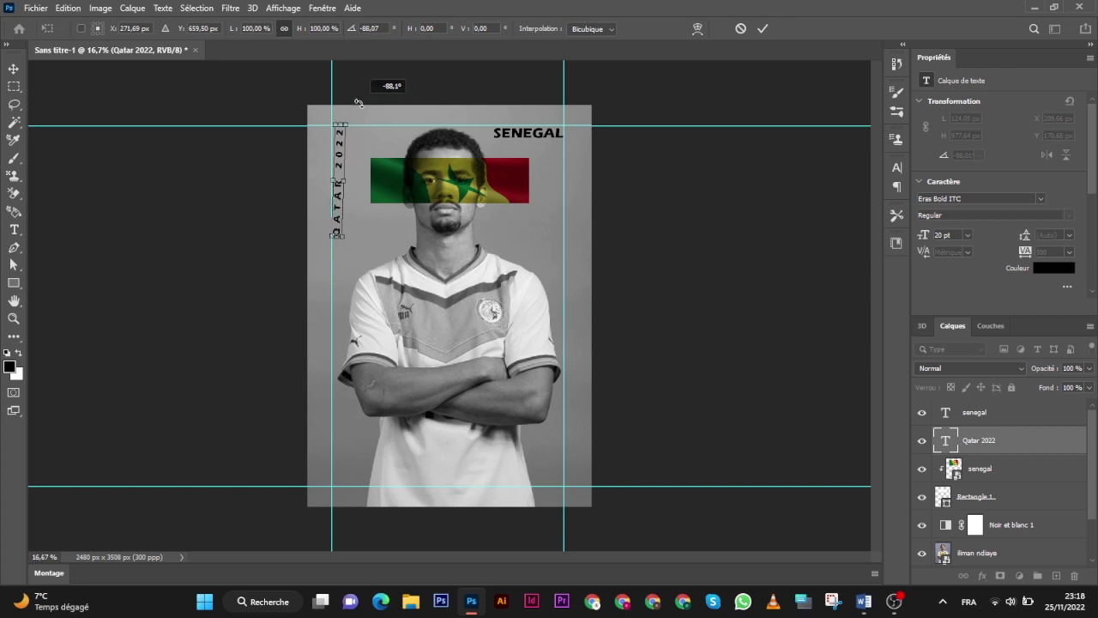
click(763, 29)
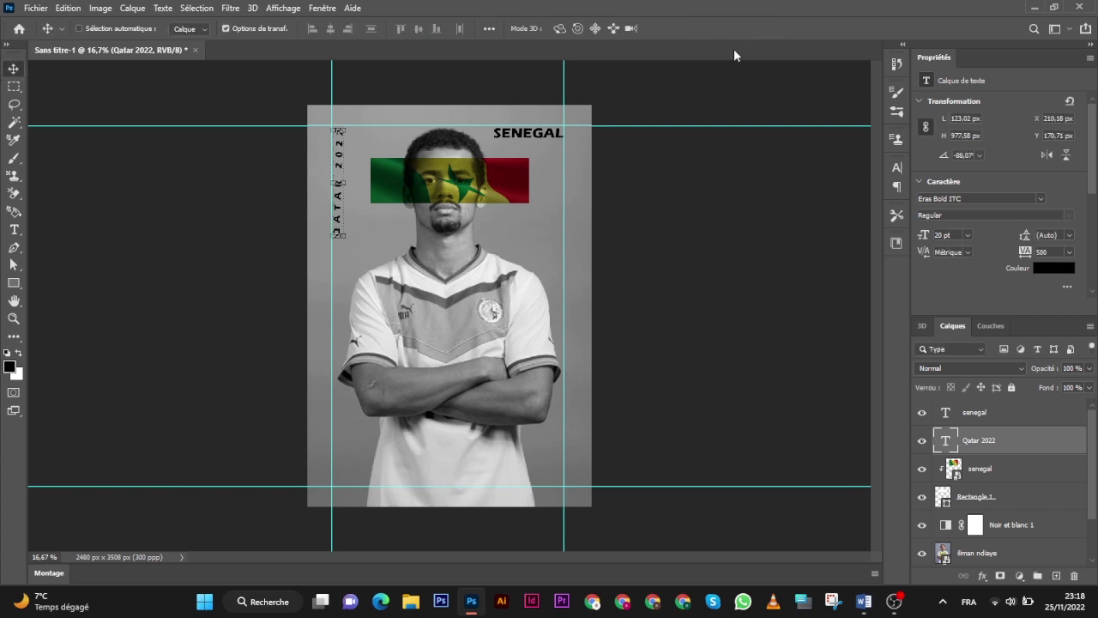
key(shift+Right)
key(shift+Right)
key(shift+Right)
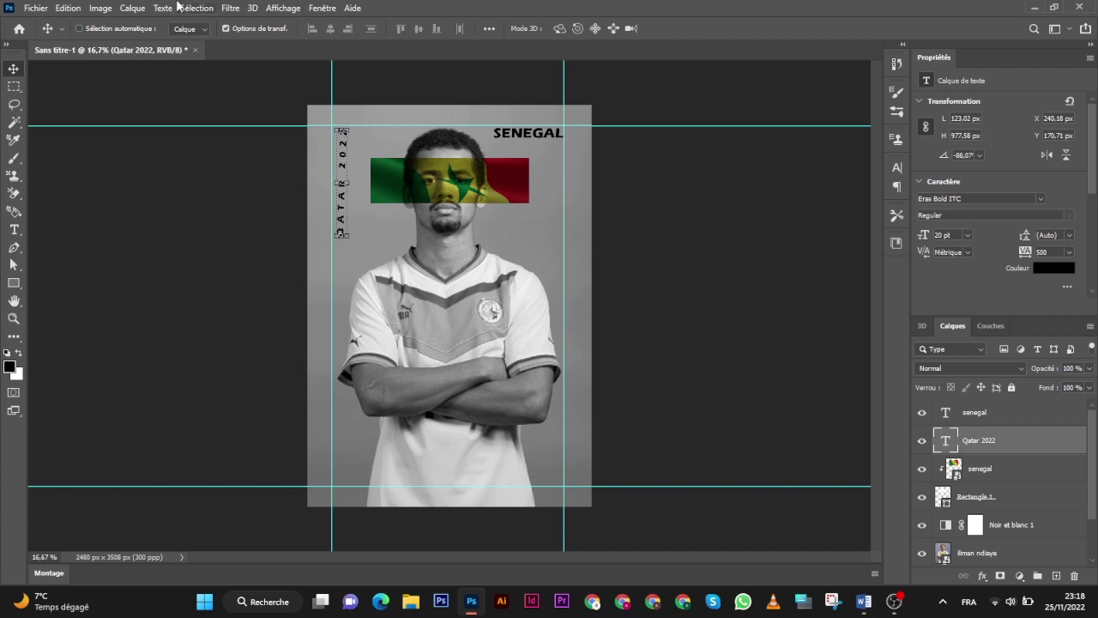
- Undo the nudge and rotation, returning QATAR 2022 to horizontal at the top
click(261, 30)
click(81, 12)
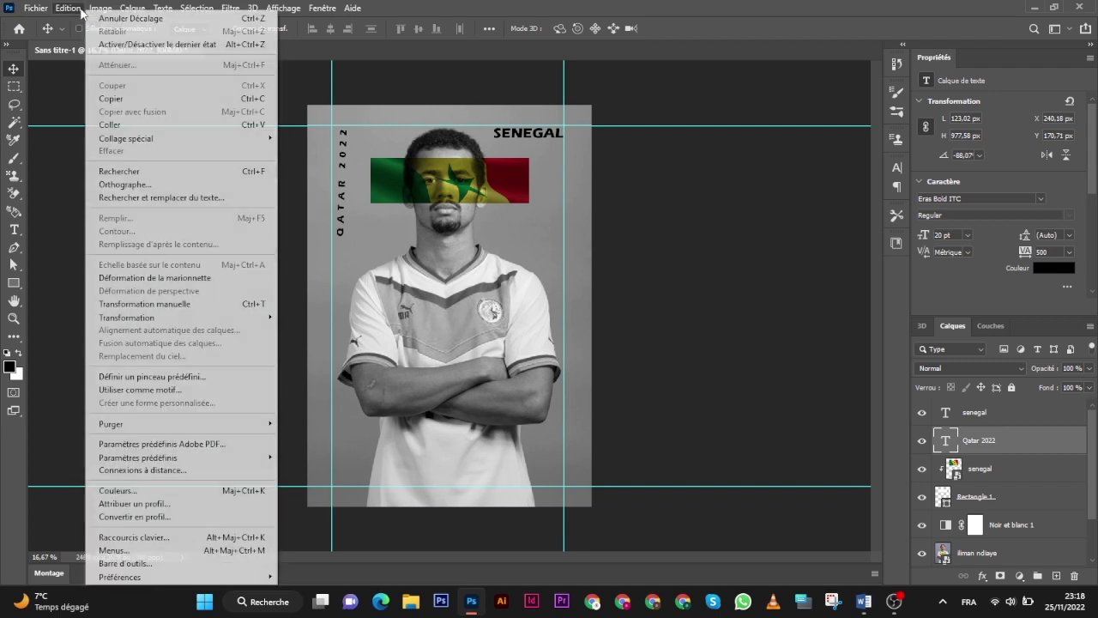
click(140, 20)
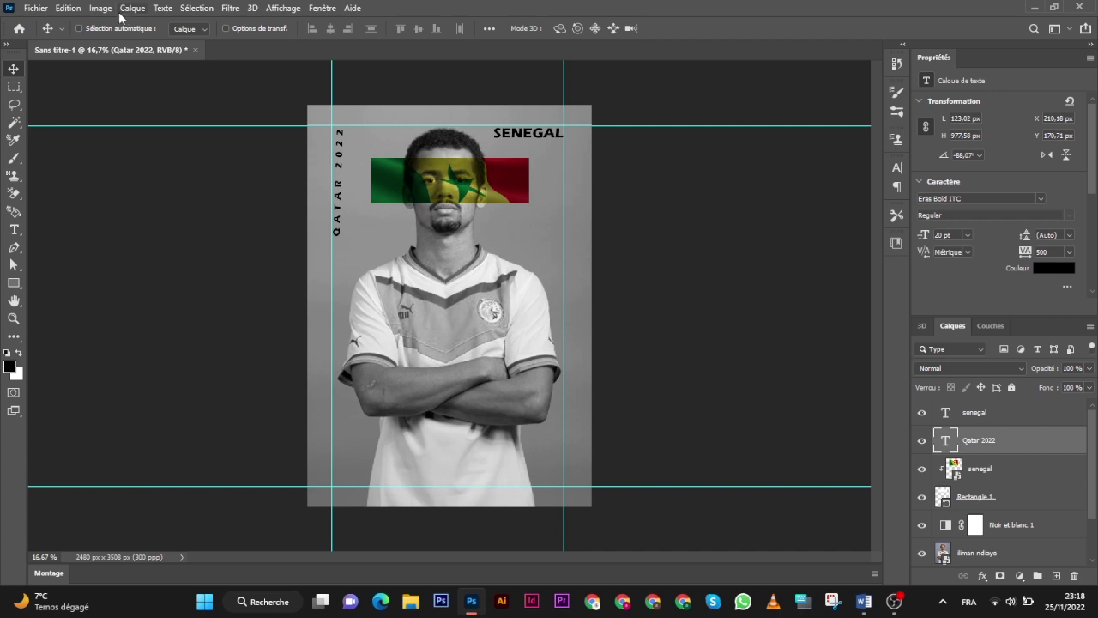
click(65, 9)
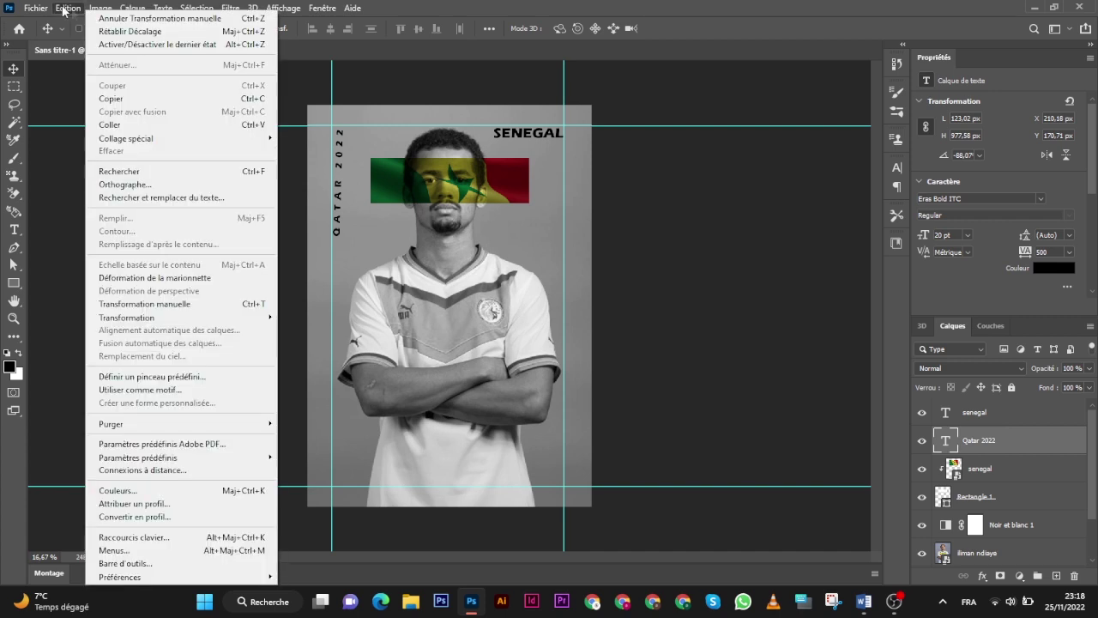
click(101, 19)
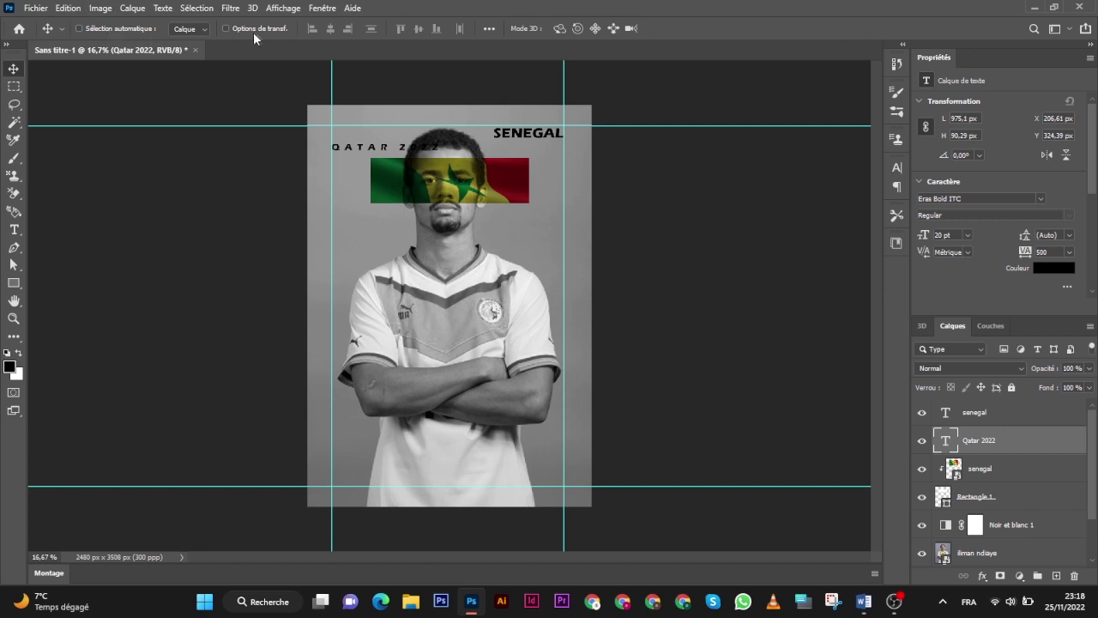
click(226, 28)
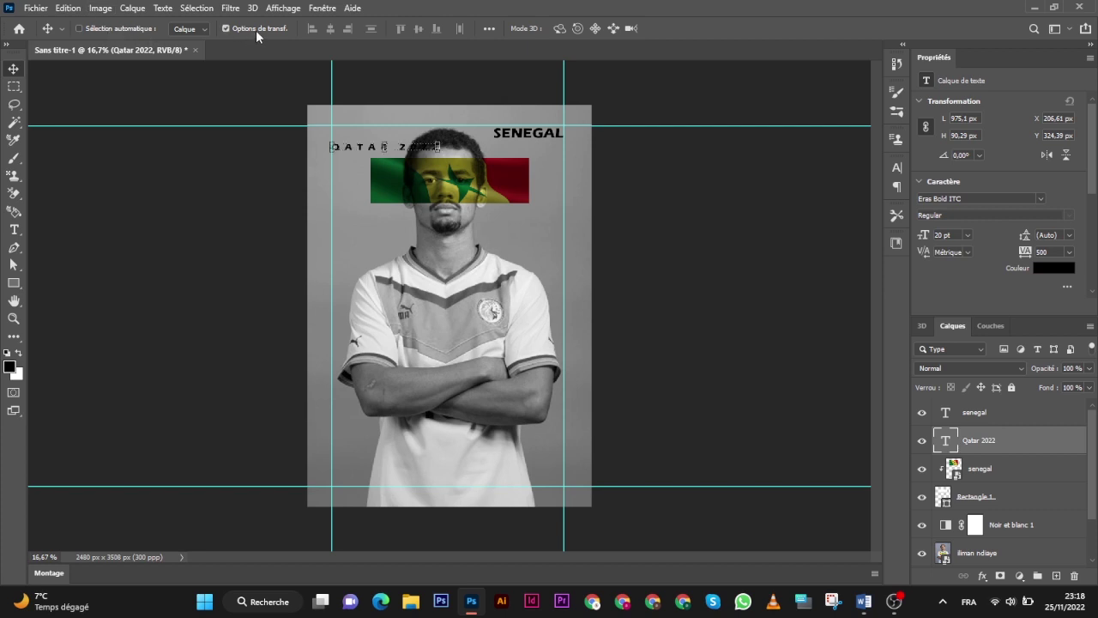
click(440, 148)
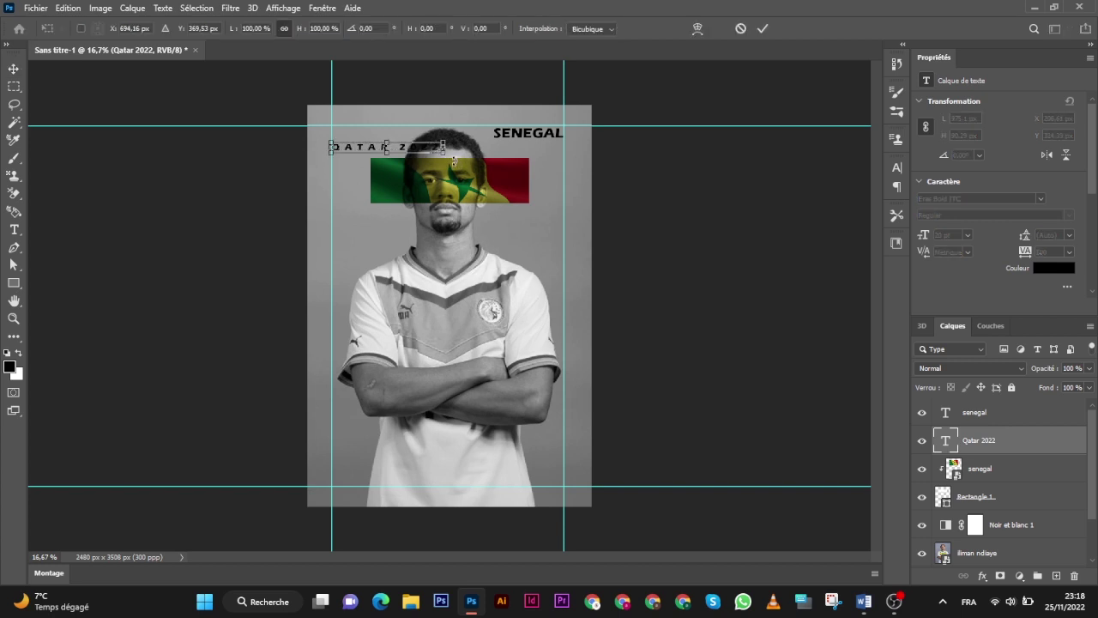
- Rotate QATAR 2022 to -90.5° and place it vertically along the upper left edge
mouse_move(455, 155)
mouse_down()
mouse_move(376, 82)
mouse_move(390, 91)
mouse_up()
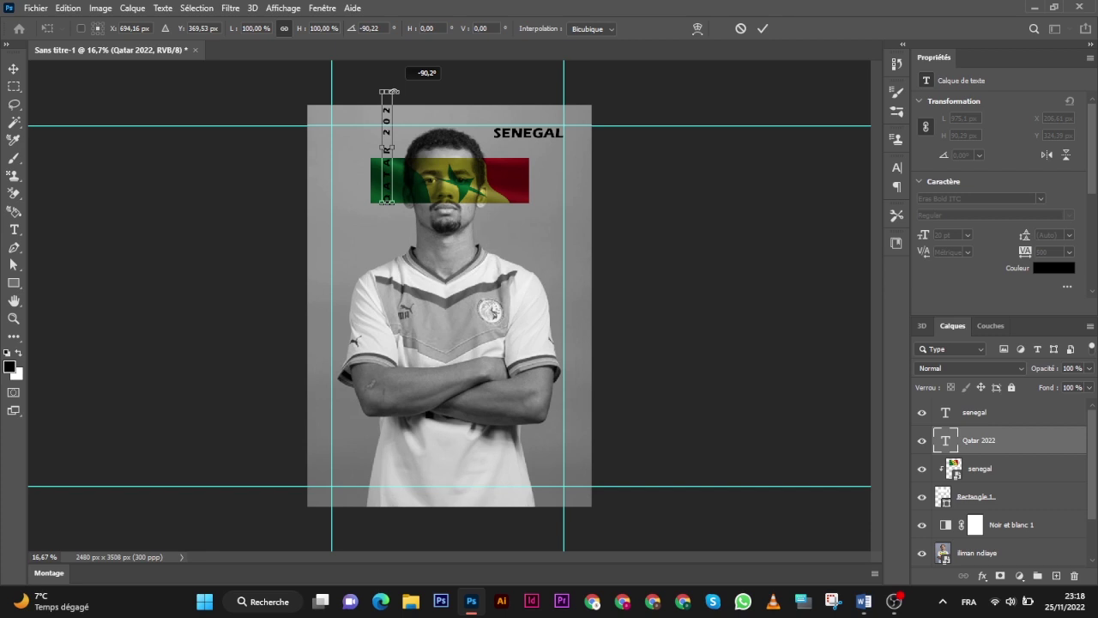
drag(391, 91, 392, 94)
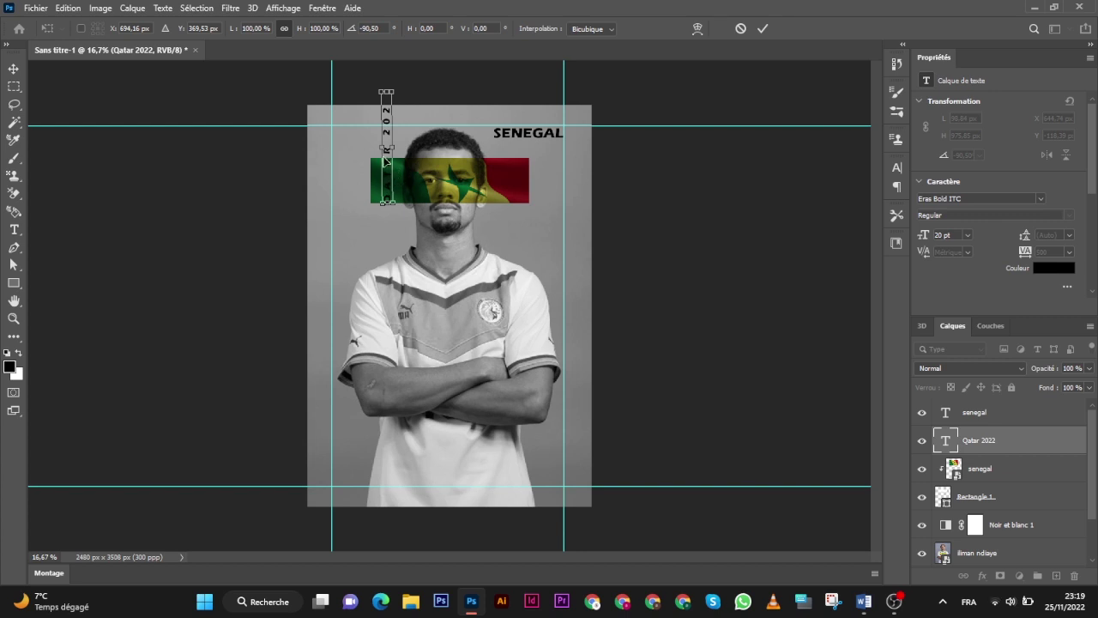
mouse_move(386, 161)
mouse_down()
mouse_move(347, 175)
mouse_move(339, 199)
mouse_up()
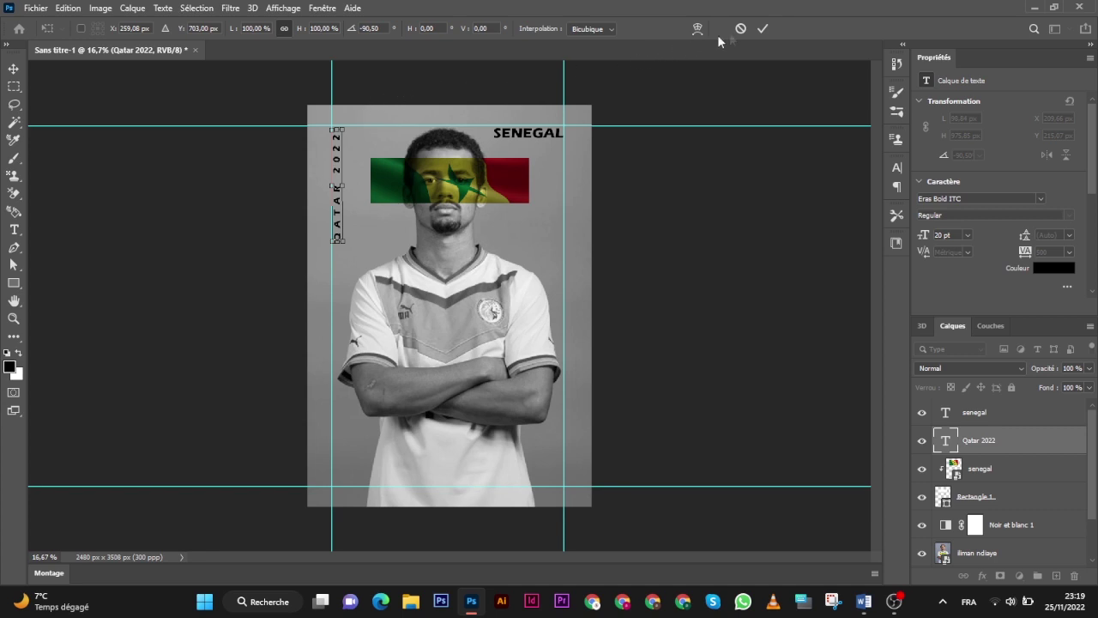
click(762, 28)
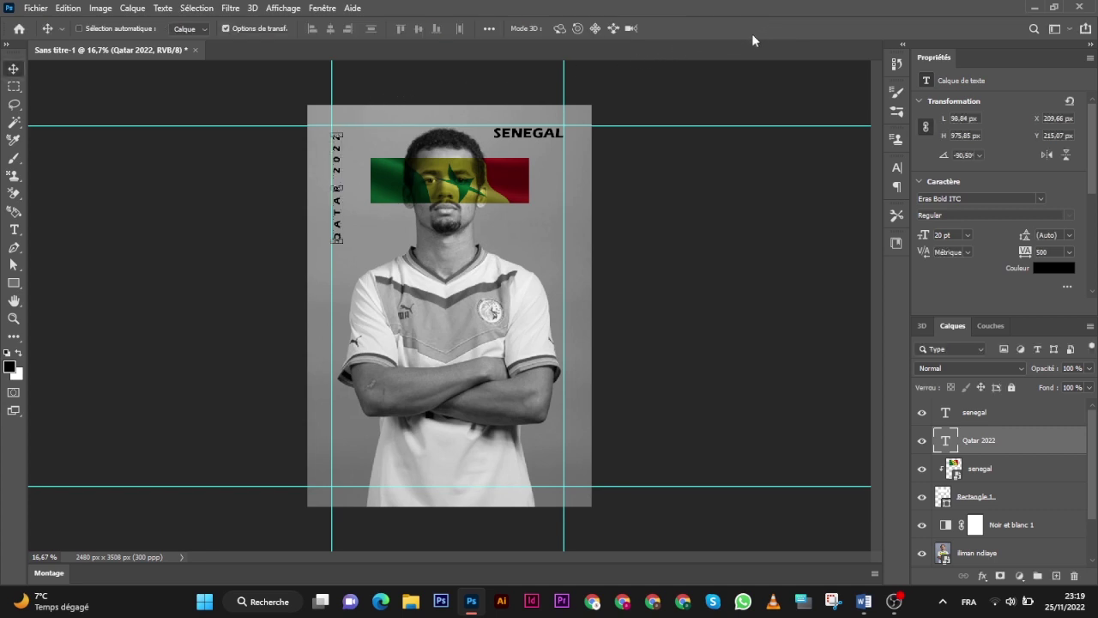
click(268, 28)
drag(408, 69, 409, 66)
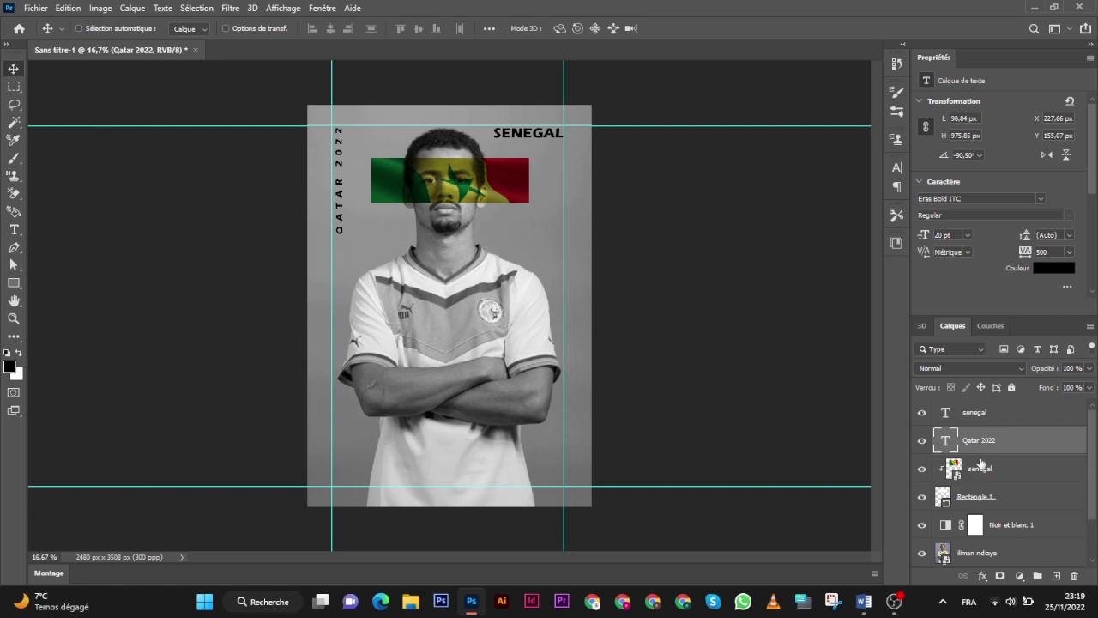
- Duplicate the senegal layer as 'senegal copie' and move it to the poster's bottom
click(968, 411)
drag(968, 412, 1053, 575)
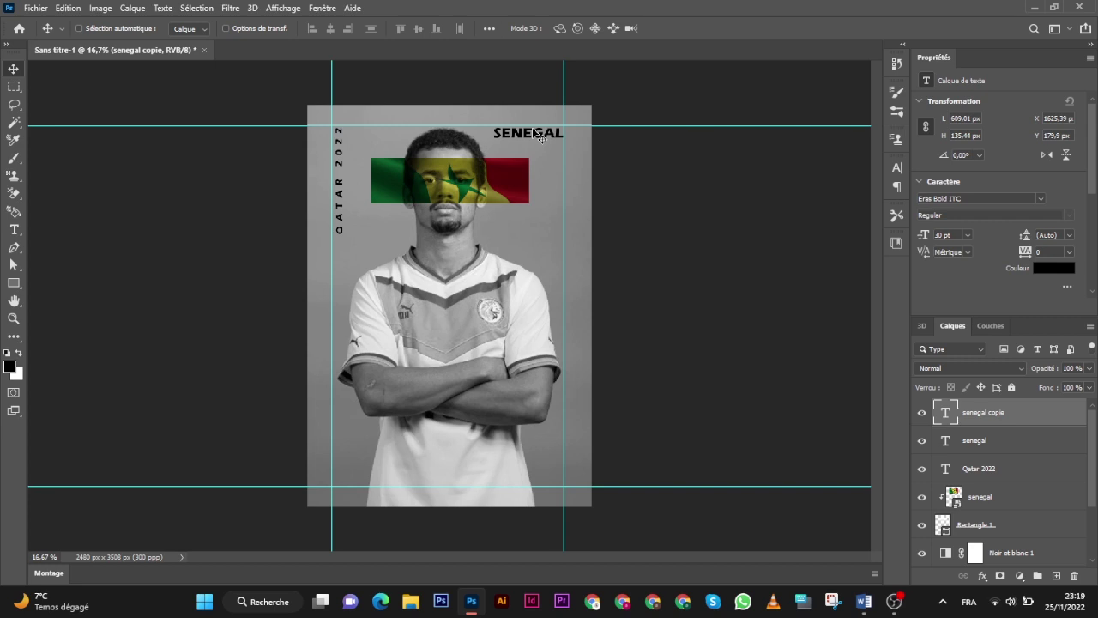
mouse_move(538, 135)
mouse_down()
mouse_move(516, 460)
mouse_move(541, 470)
mouse_move(543, 457)
mouse_move(533, 473)
mouse_up()
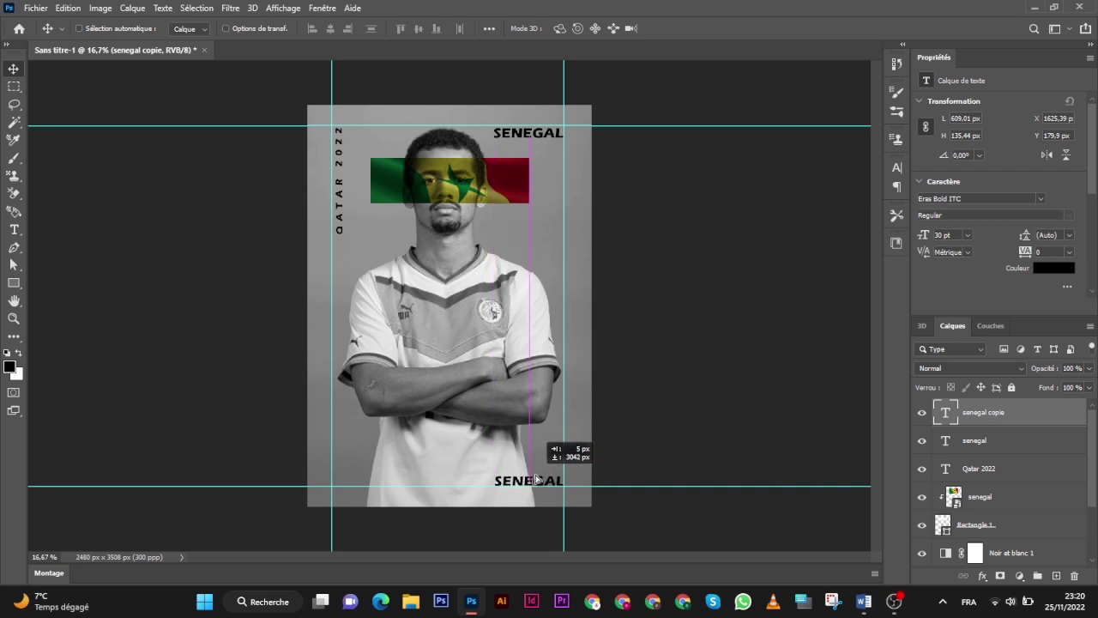
drag(533, 472, 541, 470)
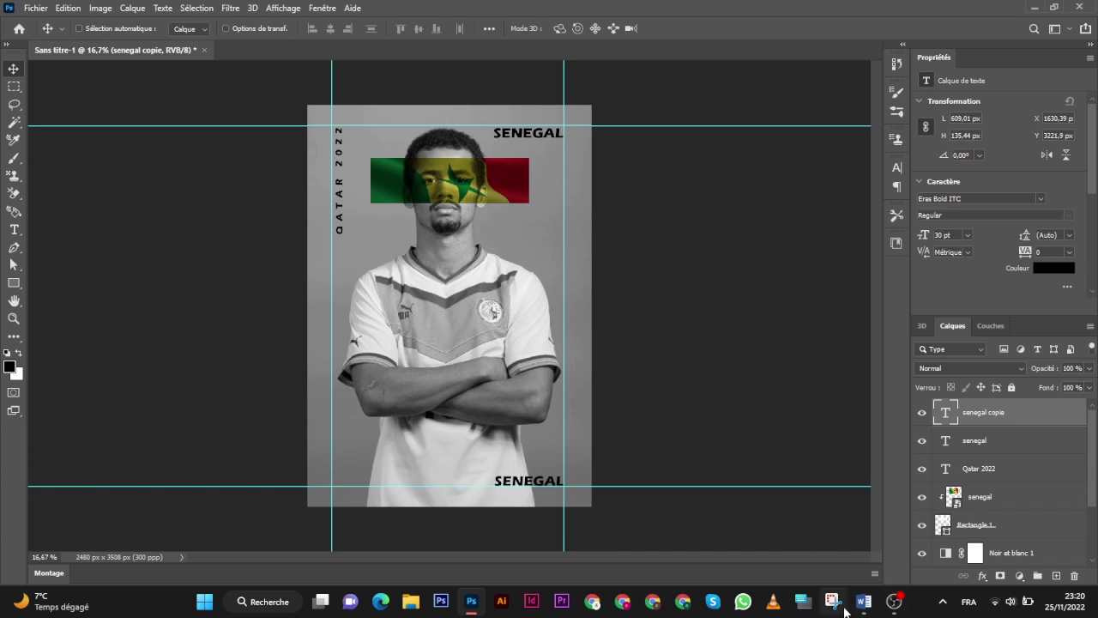
- Paste the player's name over the bottom SENEGAL text
double_click(945, 411)
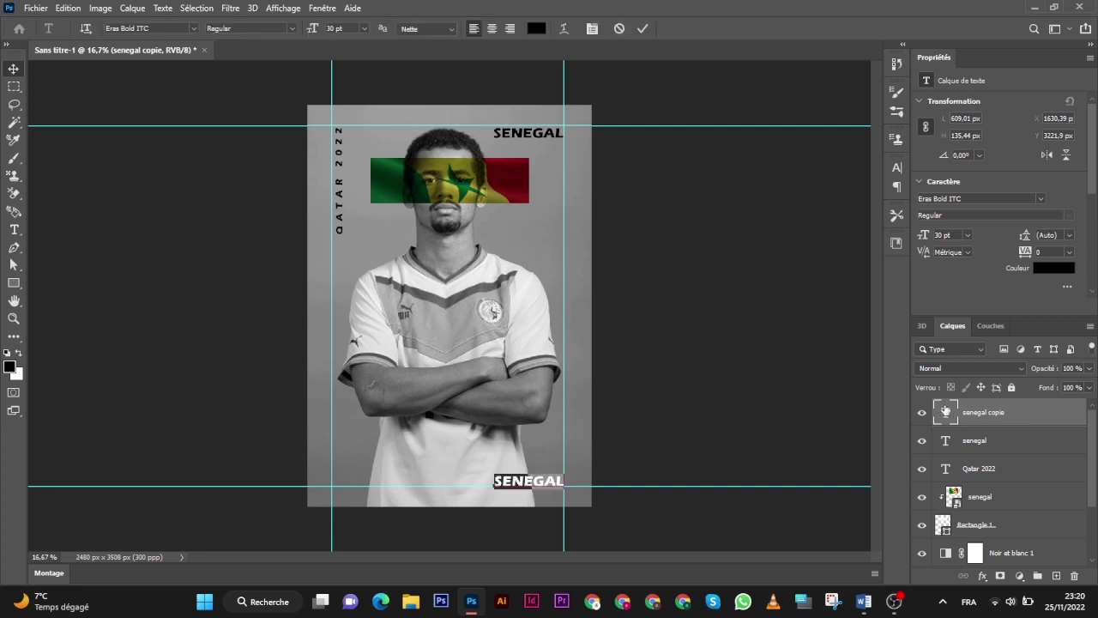
right_click(497, 478)
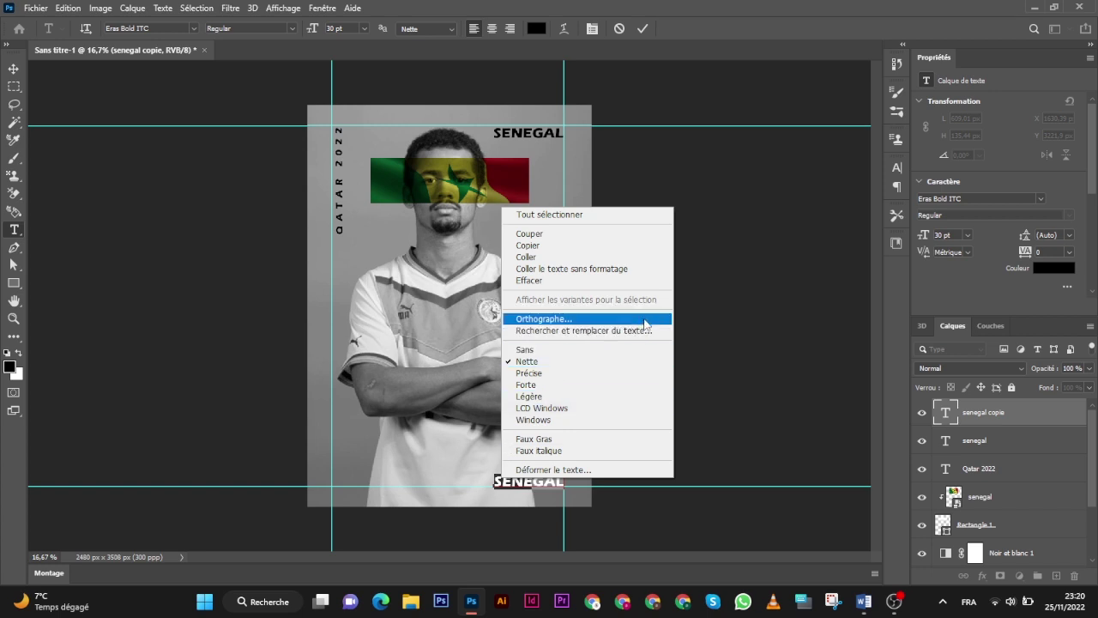
click(601, 258)
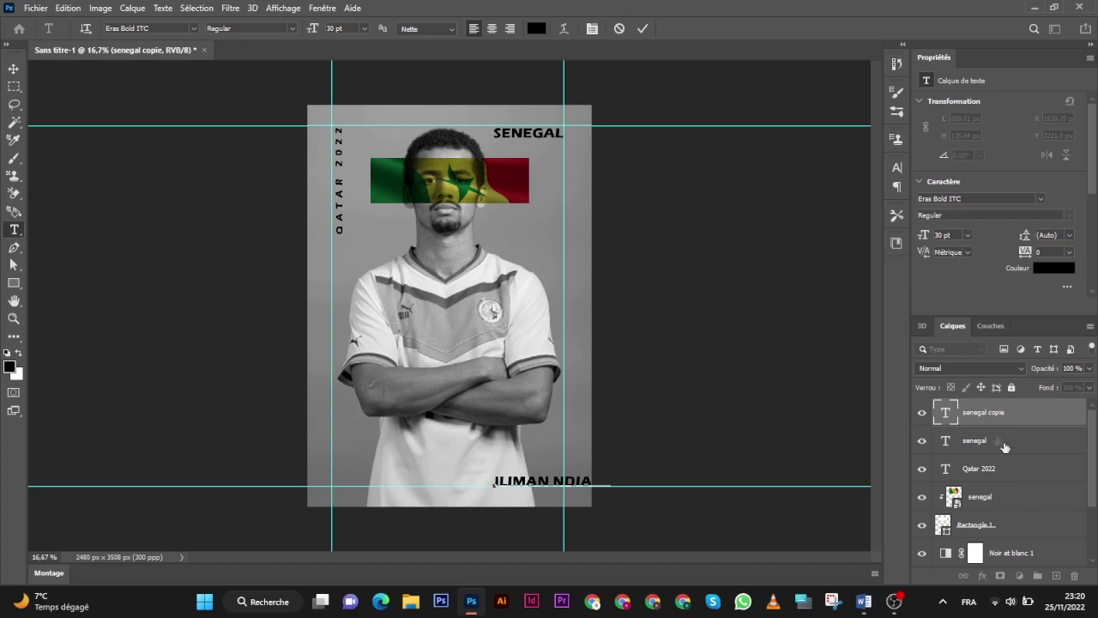
click(958, 415)
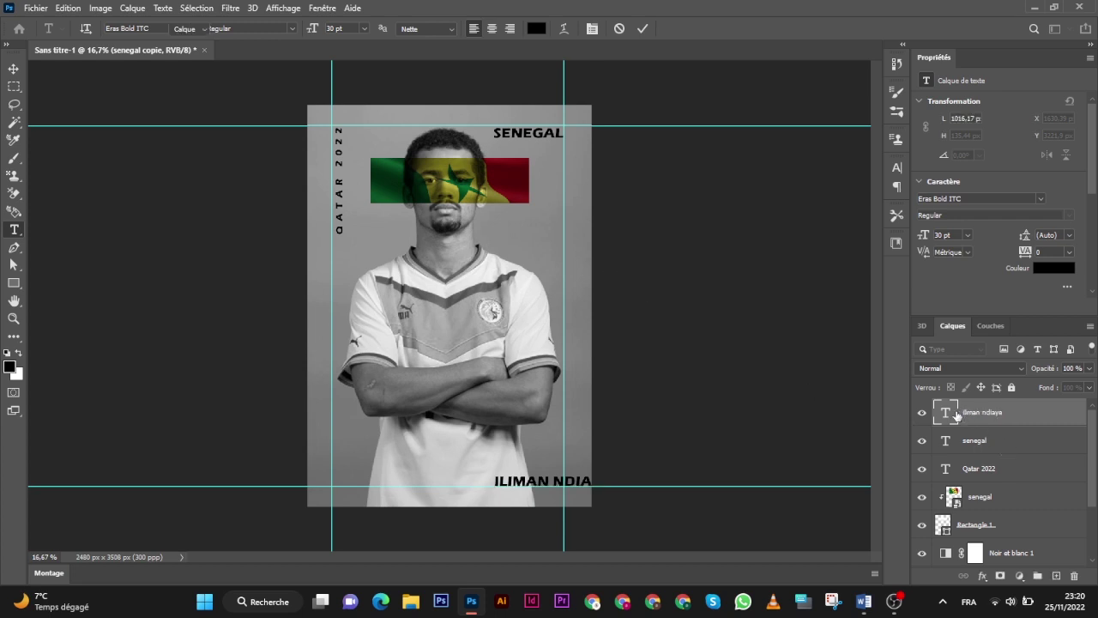
key(v)
- Reduce the player's name to 20 pt in the Character panel
double_click(946, 412)
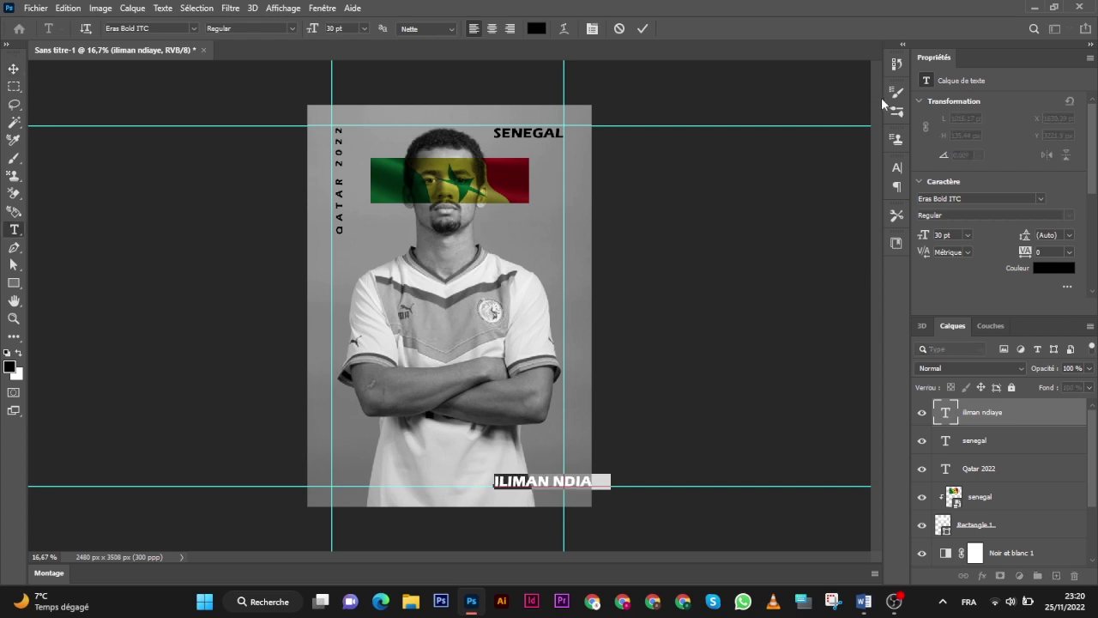
click(896, 169)
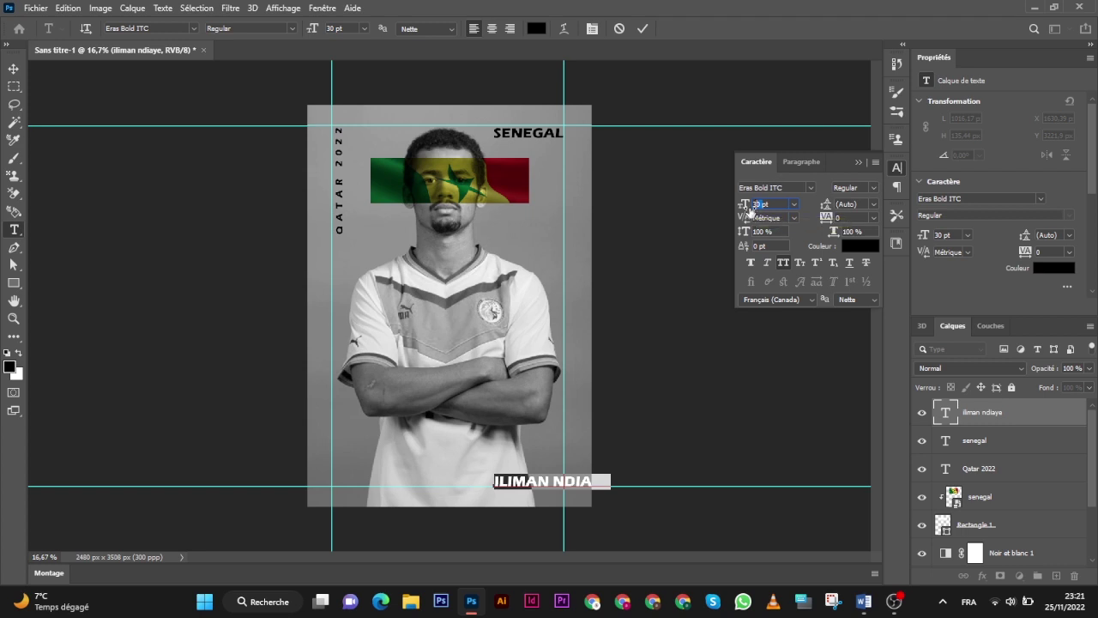
click(755, 204)
double_click(761, 204)
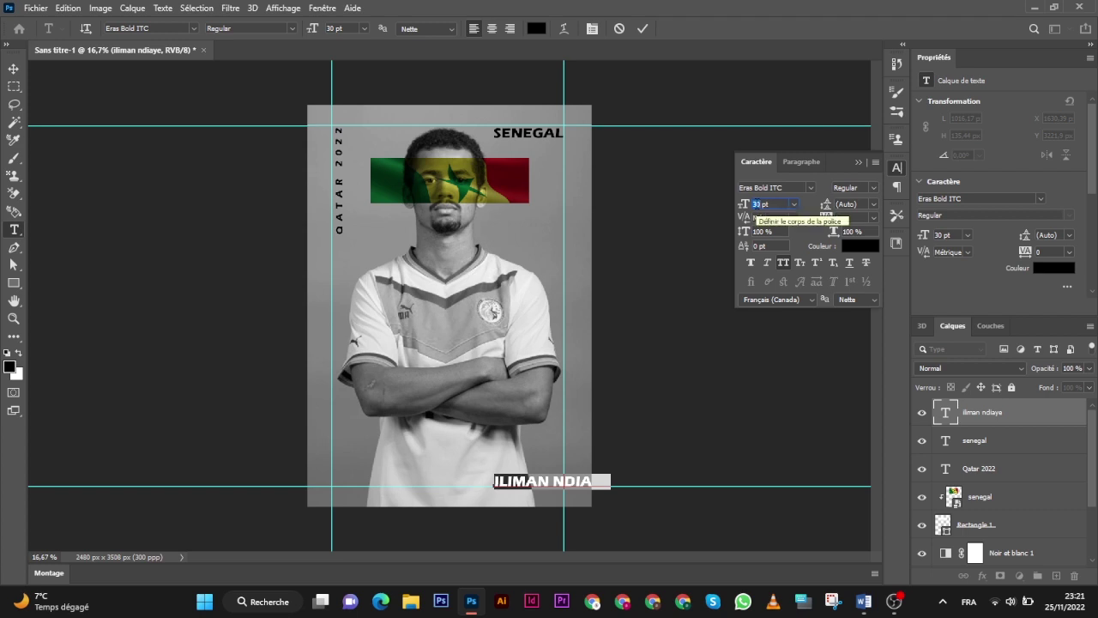
text(2)
text(1)
key(Return)
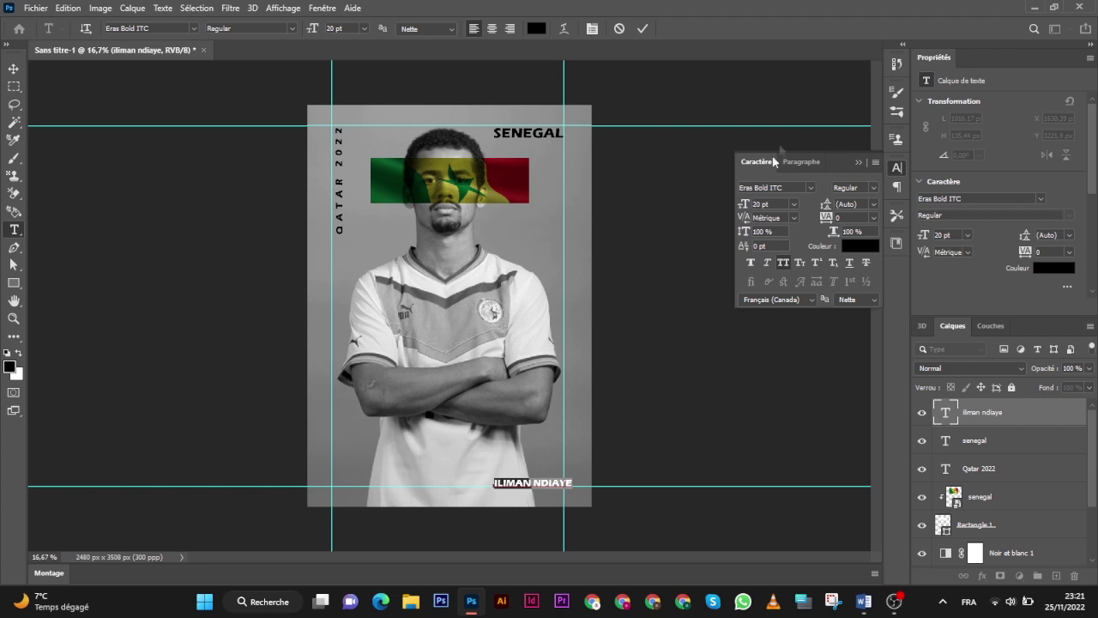
click(900, 165)
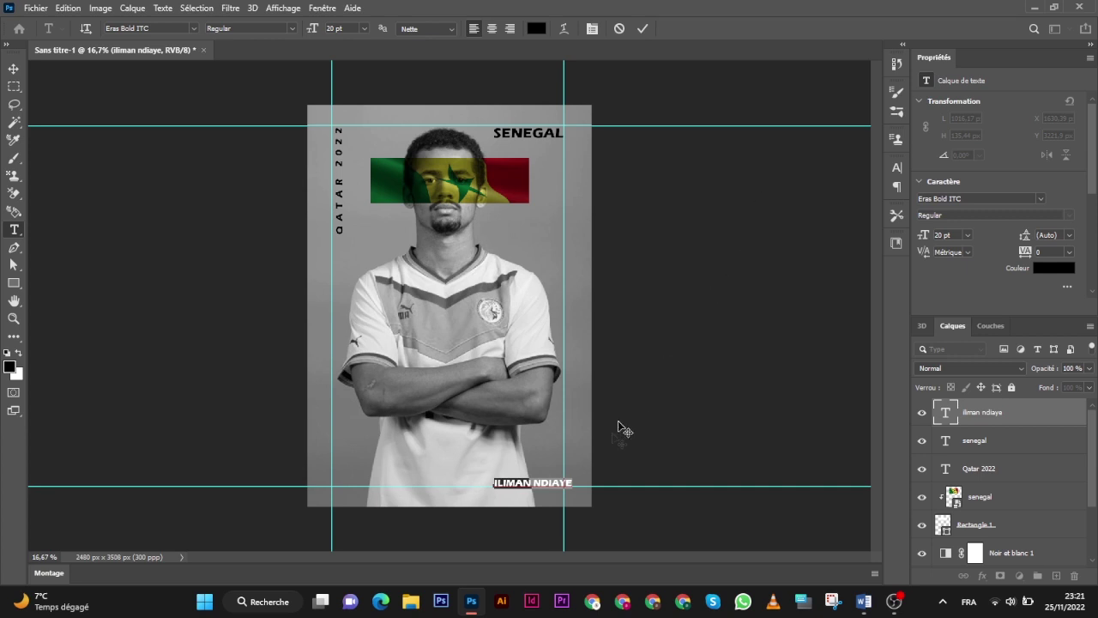
- Move the player's name up above the bottom guide, slightly right of centre
drag(578, 499, 568, 497)
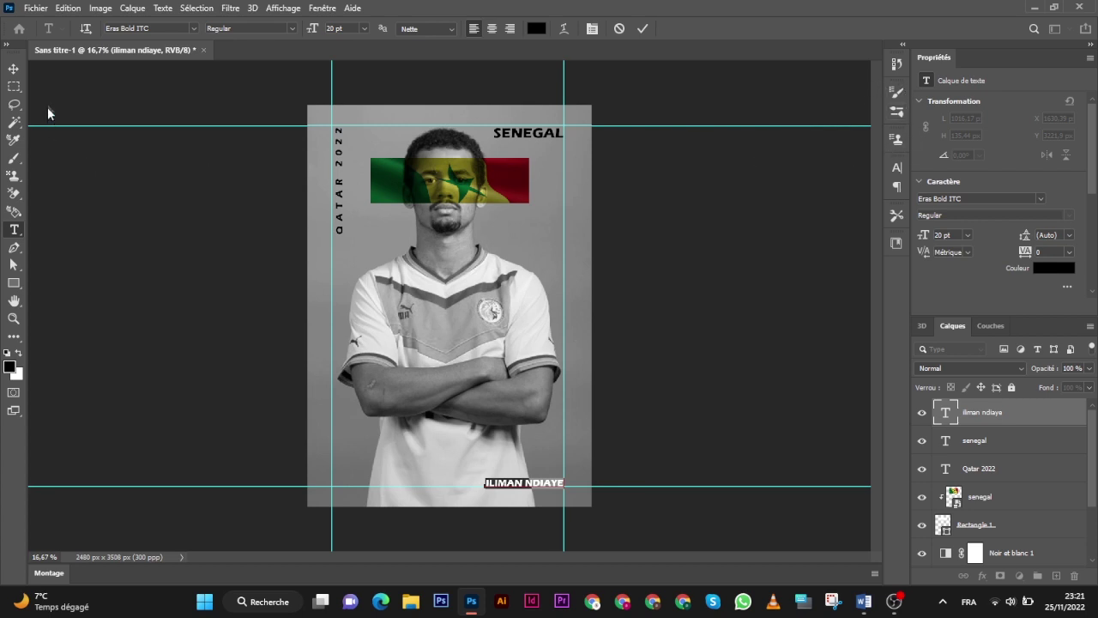
click(644, 29)
key(v)
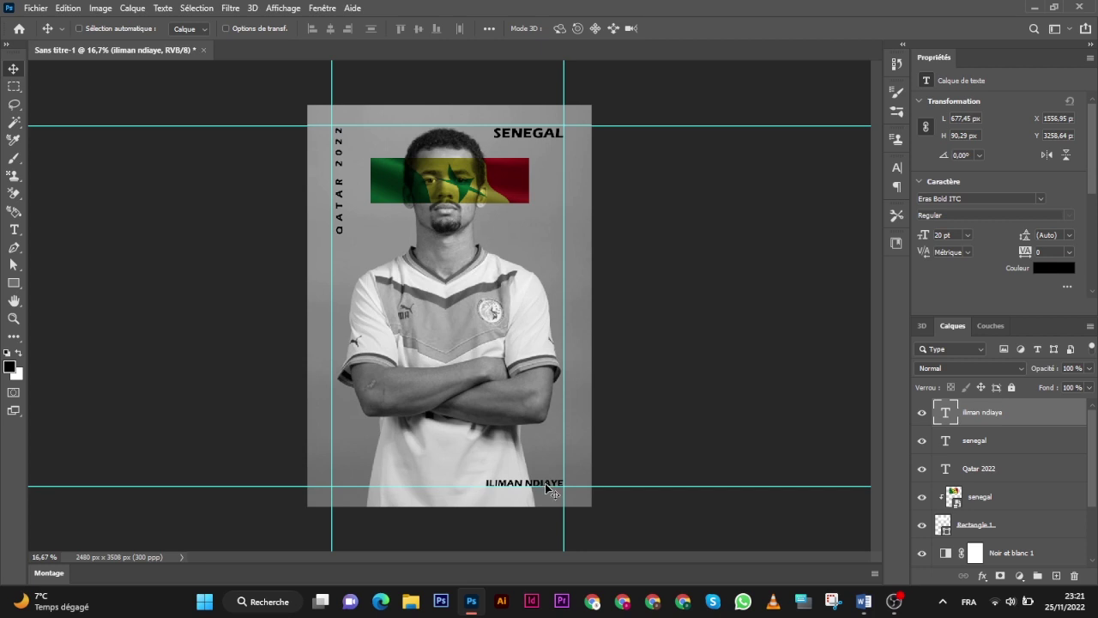
drag(549, 480, 542, 440)
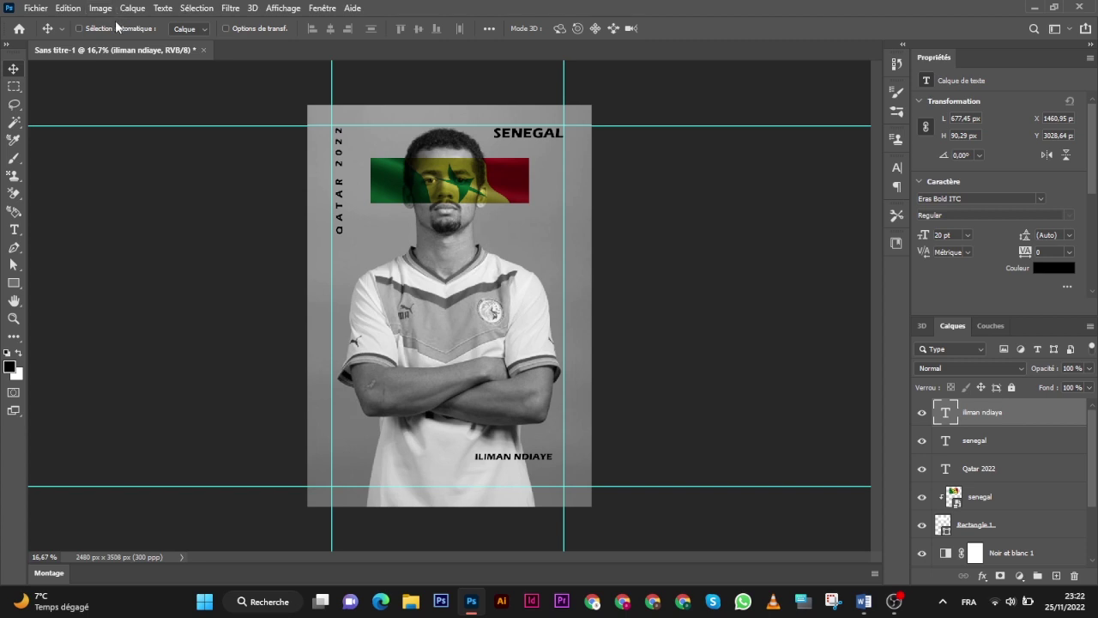
click(237, 31)
- Rotate the player's name to -88.84°, running vertically beside the player's arm
click(555, 447)
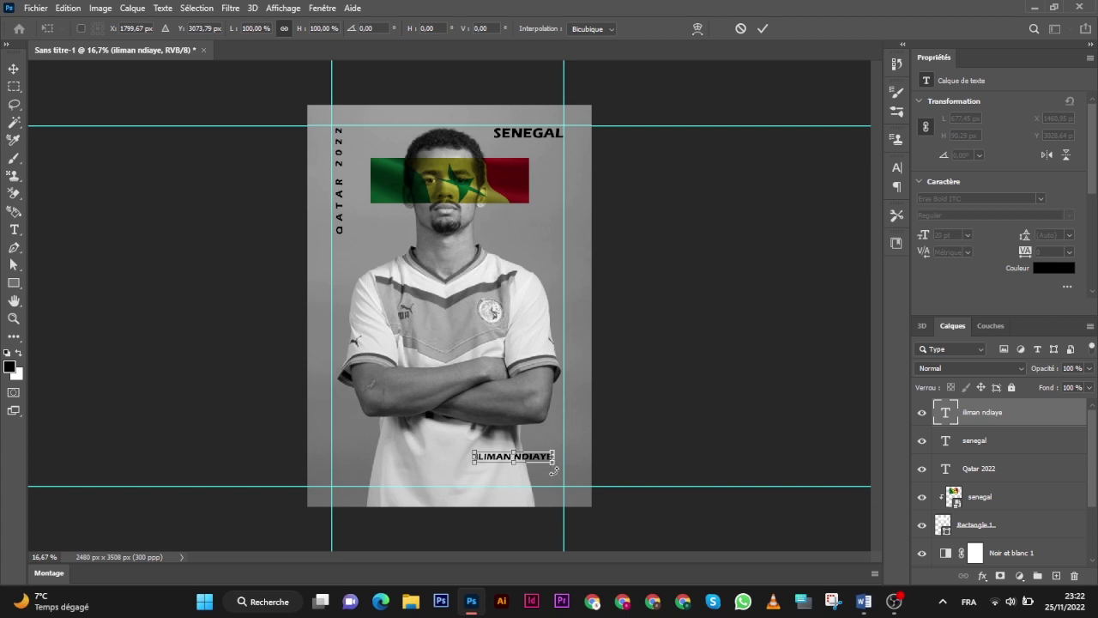
mouse_move(554, 470)
mouse_down()
mouse_move(517, 355)
mouse_move(530, 402)
mouse_up()
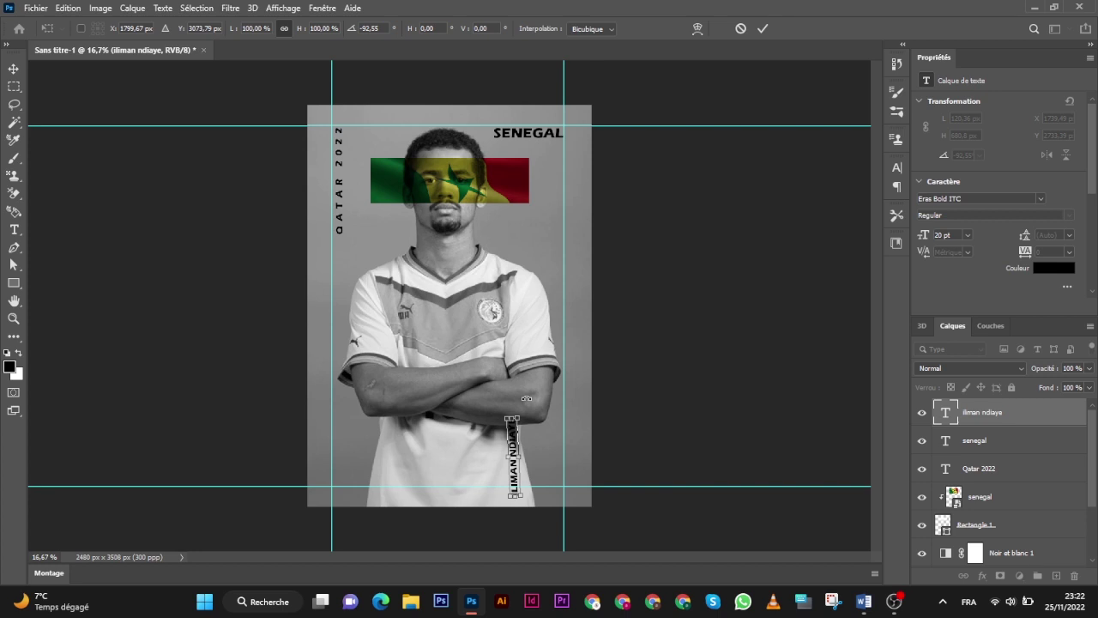
drag(527, 398, 558, 420)
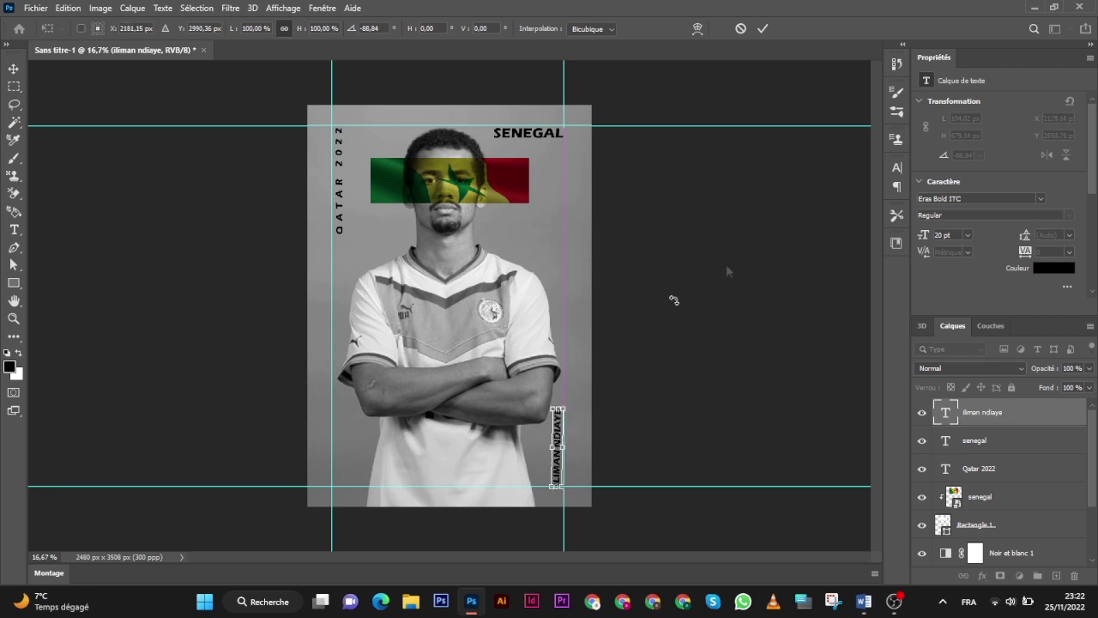
click(761, 33)
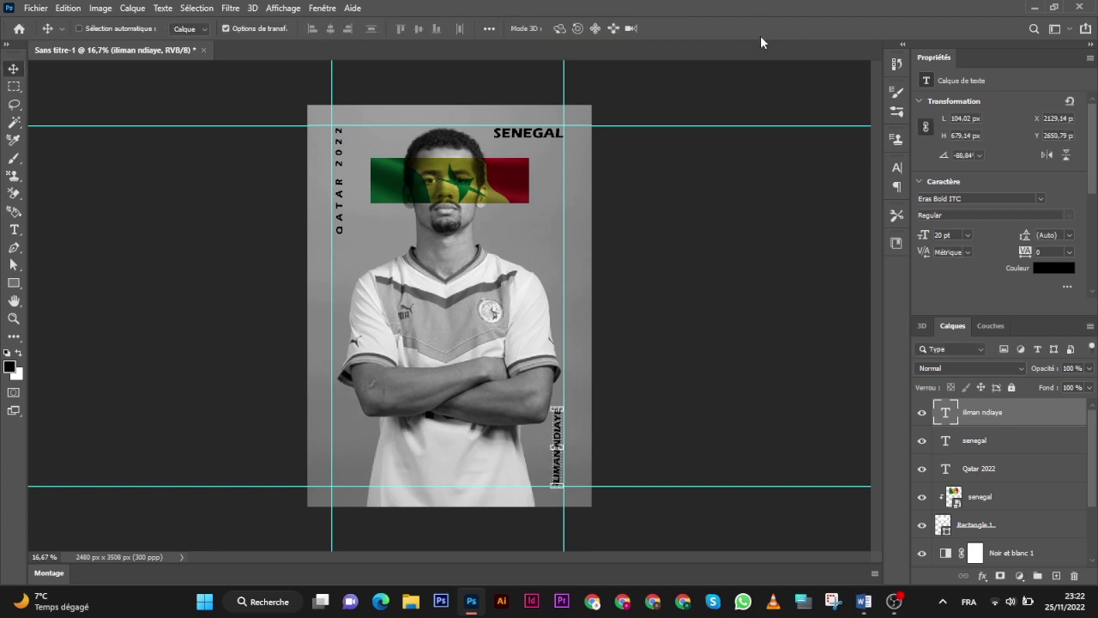
- Hide transform controls and nudge the vertical name text up and left
click(246, 32)
key(Up)
key(Up)
key(Up)
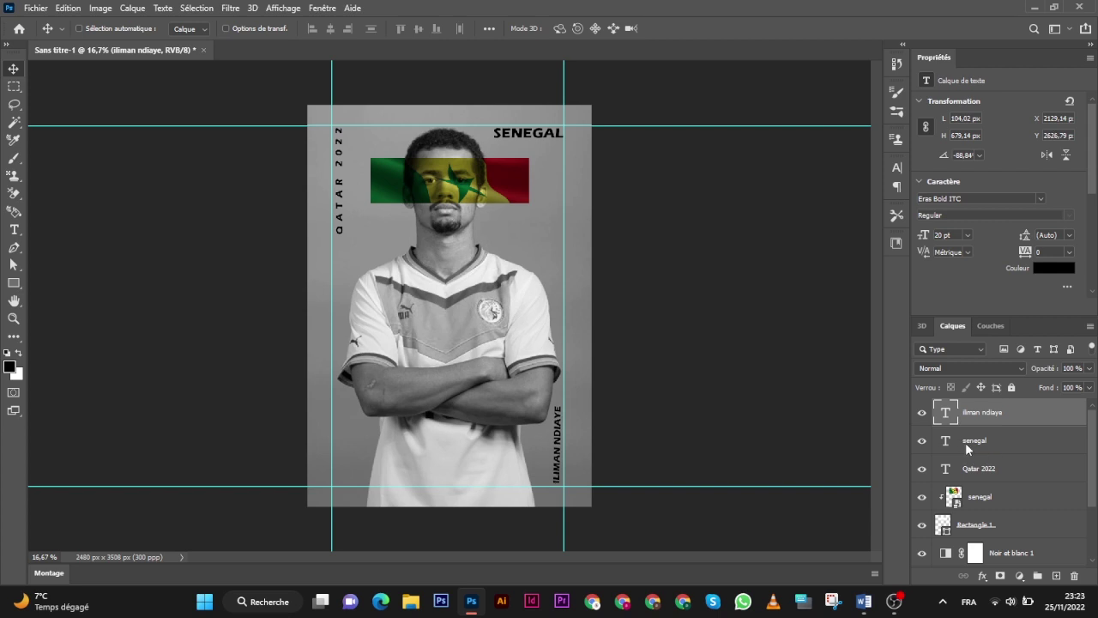
key(0)
key(0)
key(Left)
key(Left)
key(Left)
key(Left)
key(Left)
key(Left)
key(Left)
key(Left)
key(Left)
key(Left)
key(Left)
key(Left)
key(Left)
key(Left)
key(Left)
key(Left)
key(Left)
- Restore the name layer to 100% opacity and place it flush on the right guide
drag(1040, 367, 1093, 369)
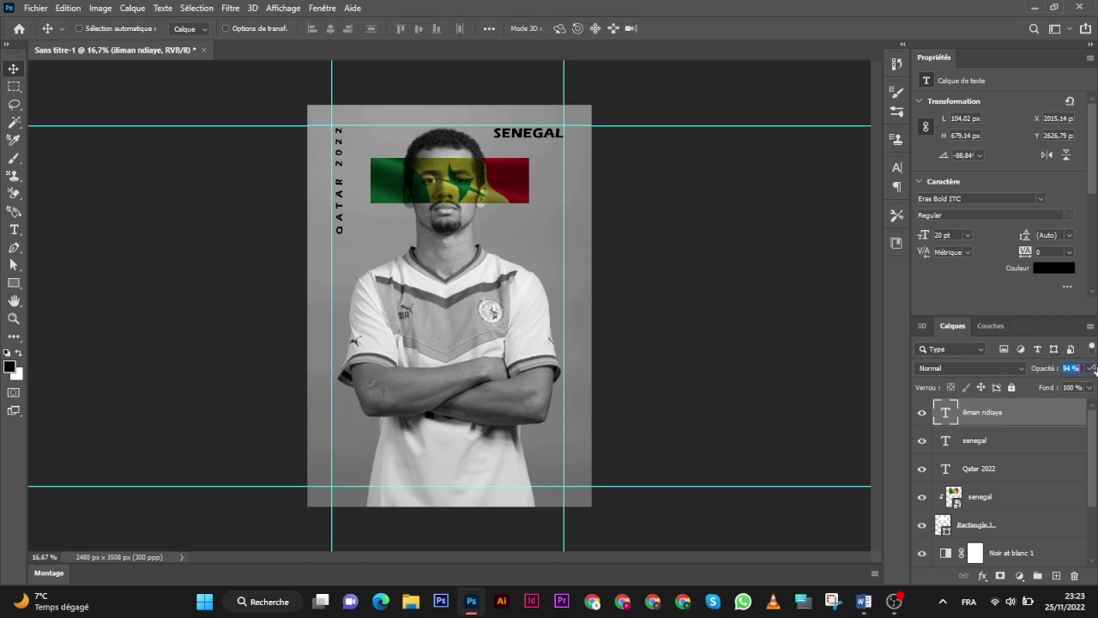
key(Return)
drag(1043, 365, 1093, 368)
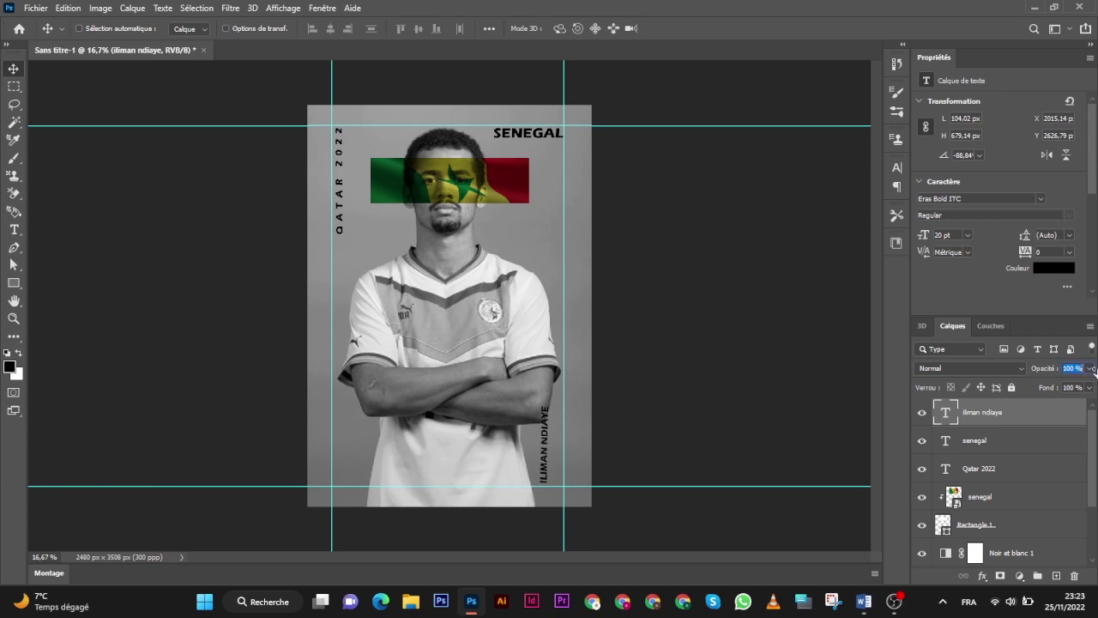
key(Return)
mouse_move(550, 453)
mouse_down()
mouse_move(570, 442)
mouse_move(565, 454)
mouse_up()
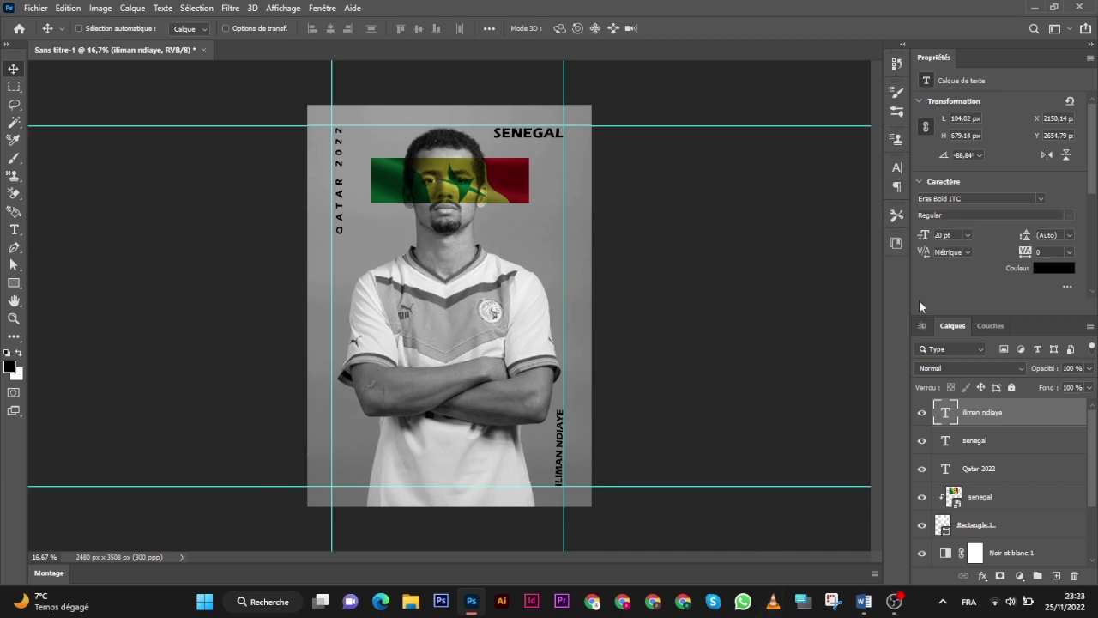
double_click(945, 414)
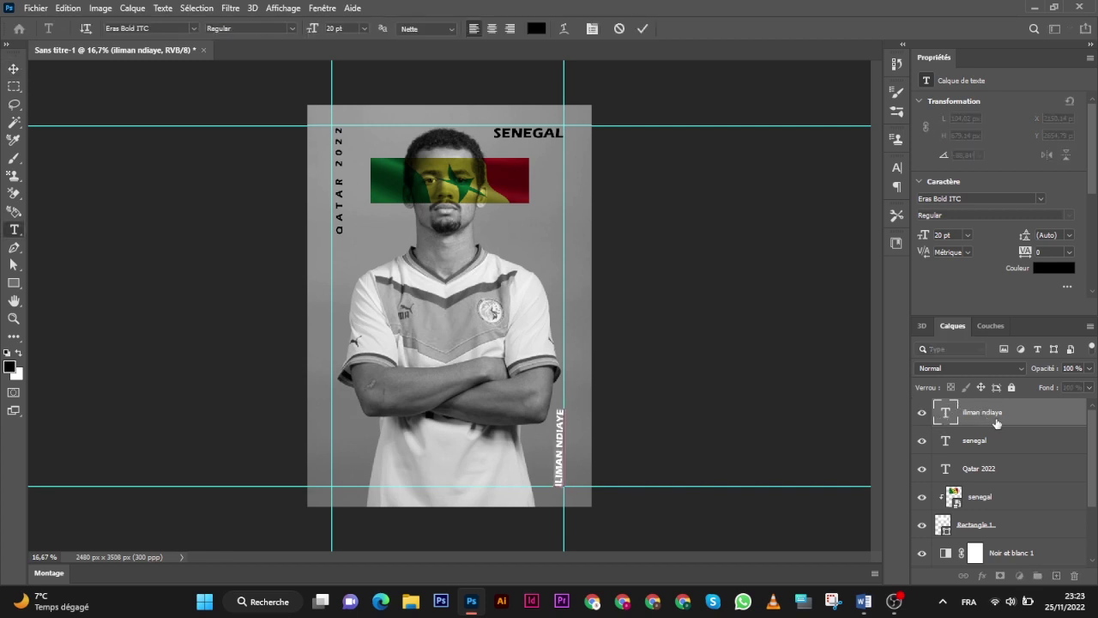
- Enlarge the ILIMAN NDIAYE name text to 30 pt and finish the edit
click(896, 168)
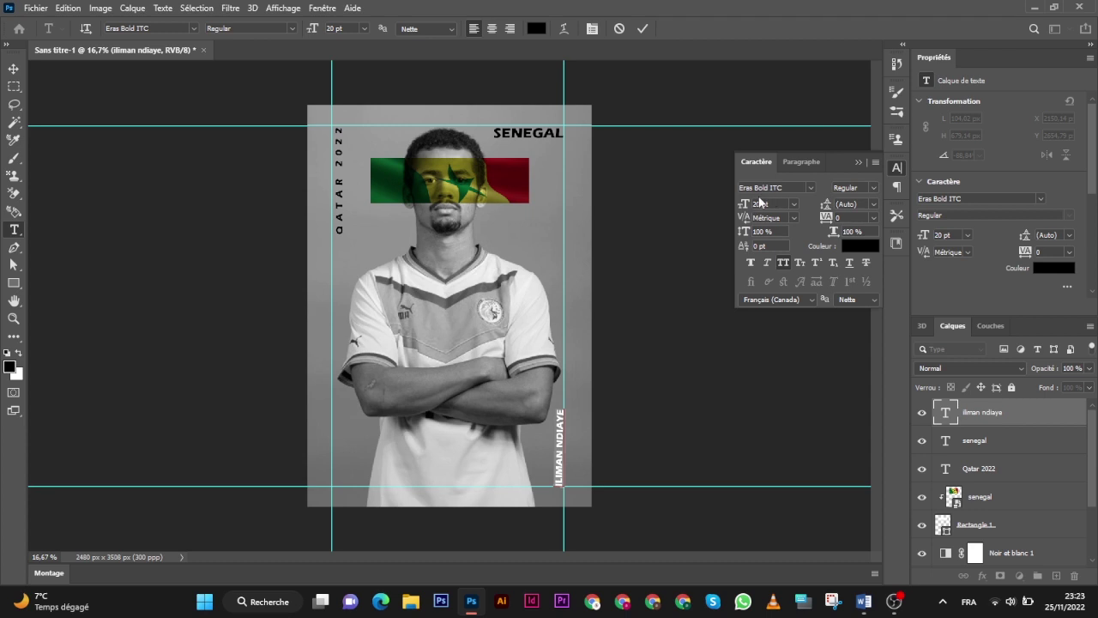
double_click(756, 203)
text(30)
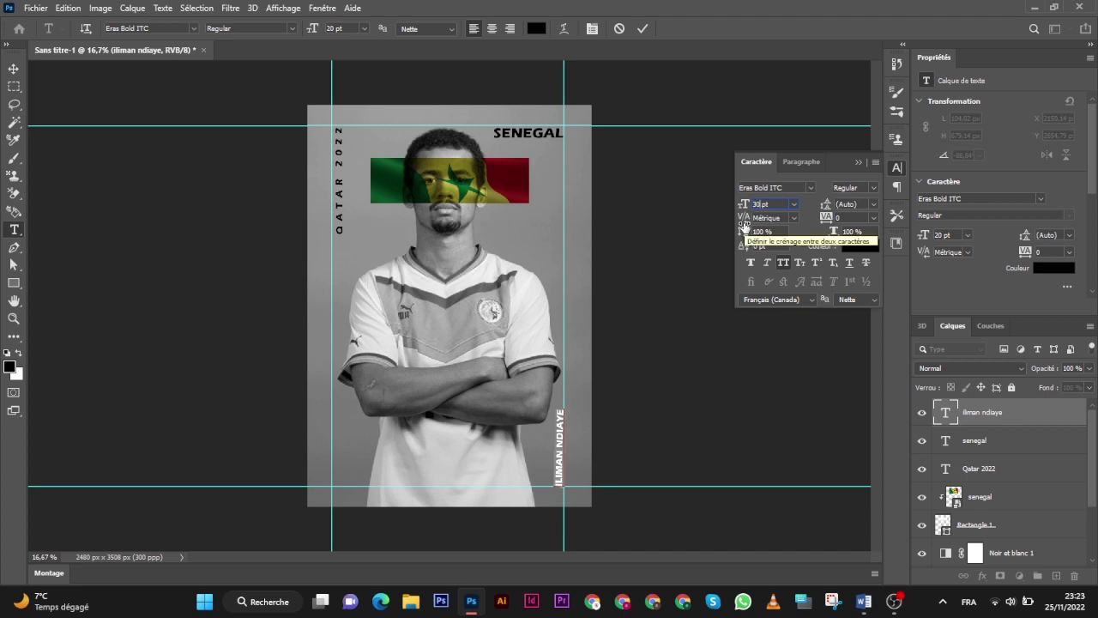
key(Return)
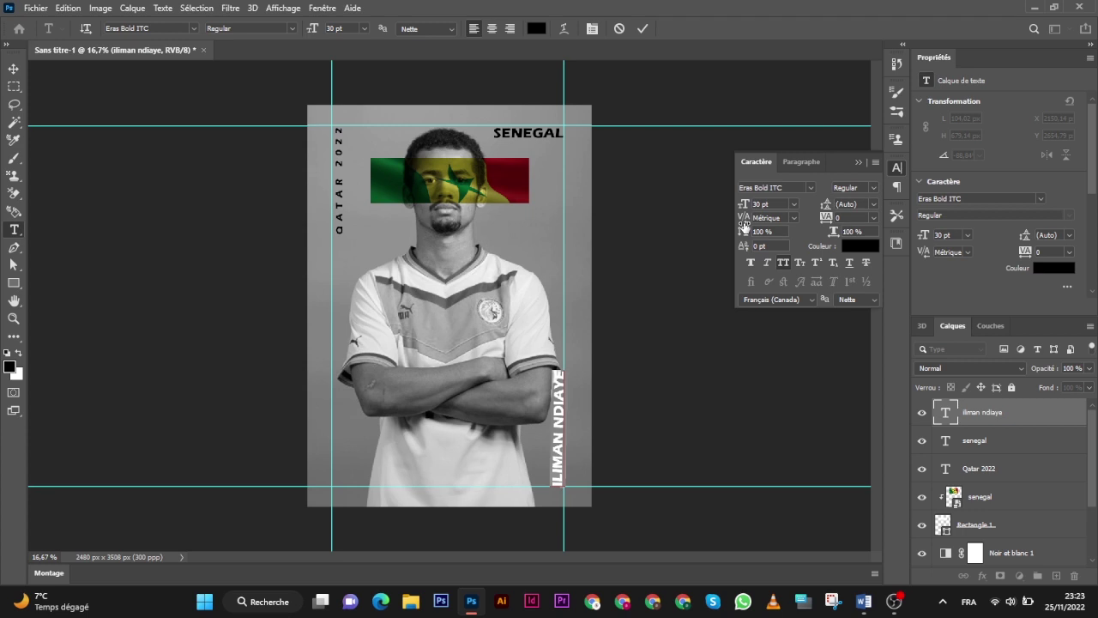
key(Escape)
key(v)
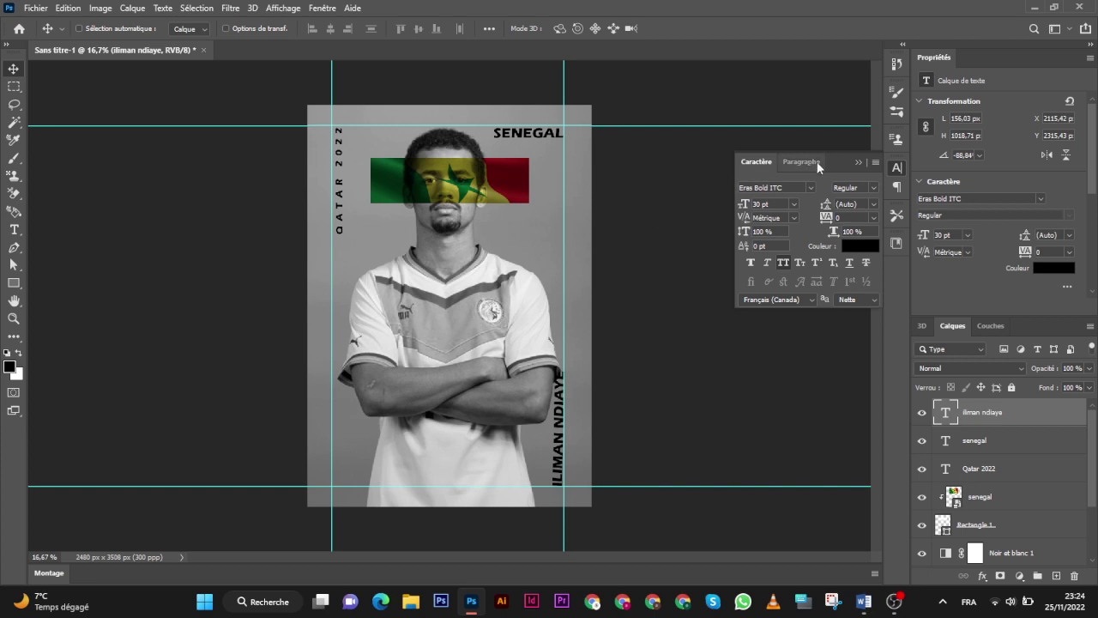
- Colour the ILIMAN NDIAYE name bright yellow (#ffec00) and commit the text
double_click(947, 411)
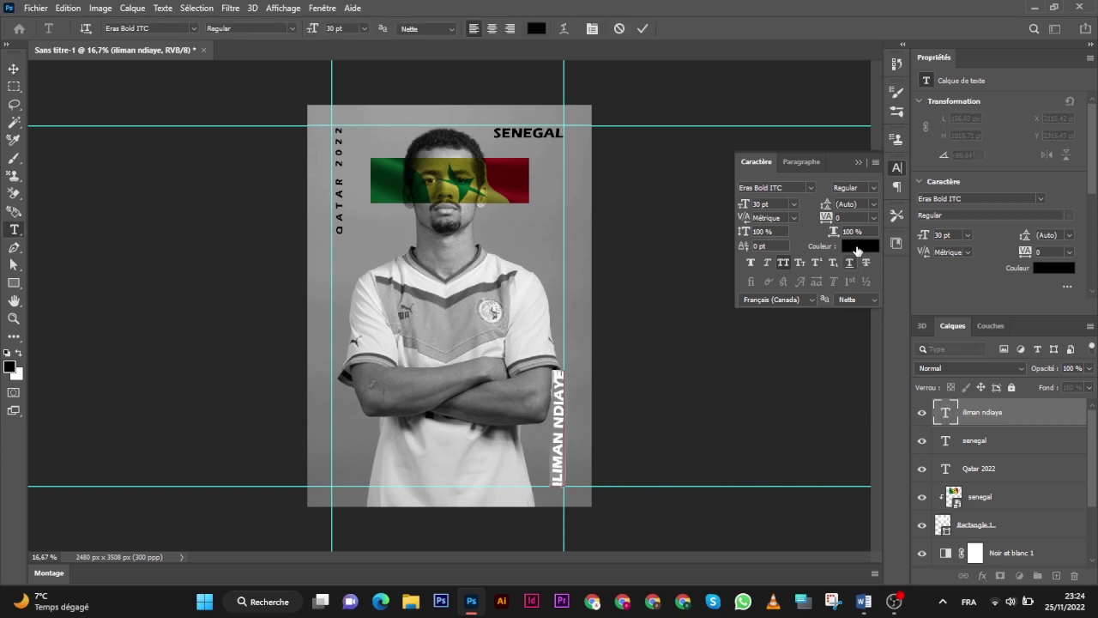
click(856, 248)
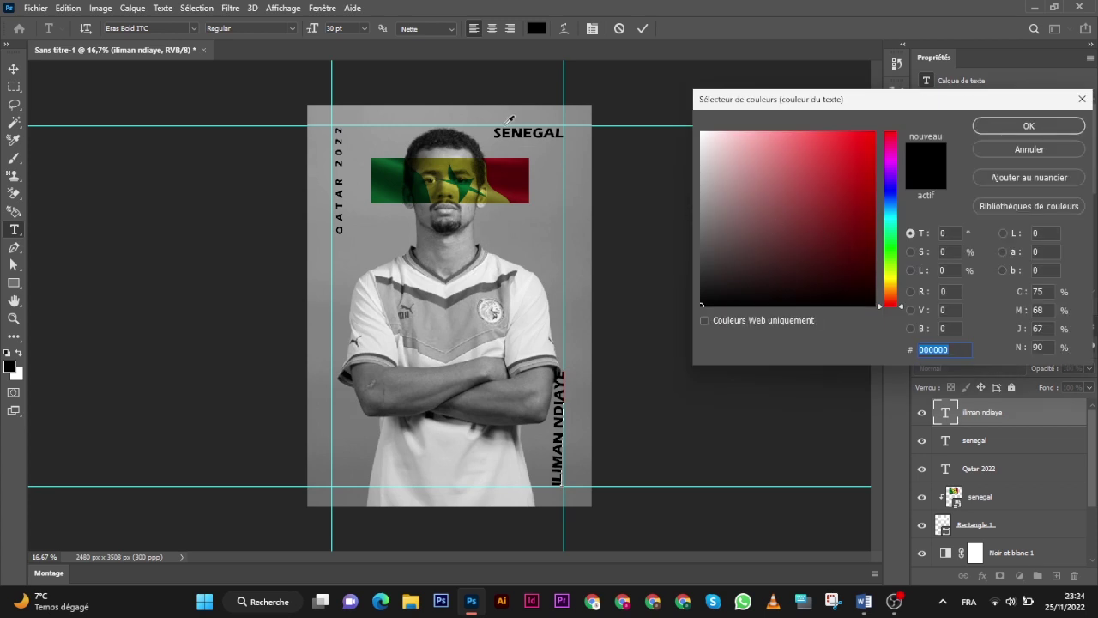
click(435, 166)
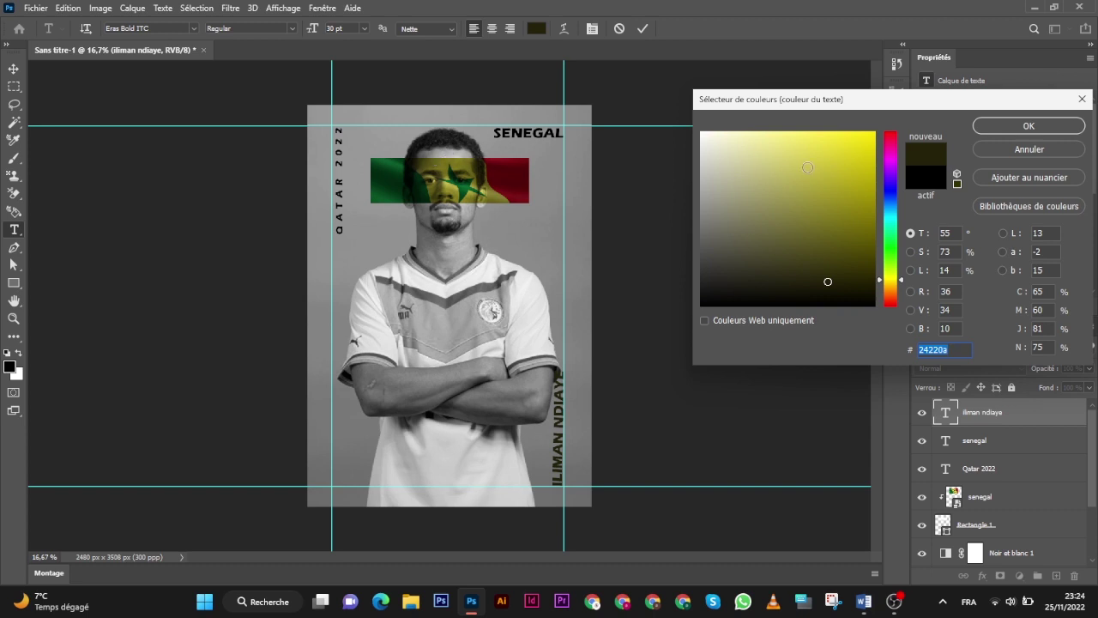
click(863, 141)
drag(867, 115, 867, 113)
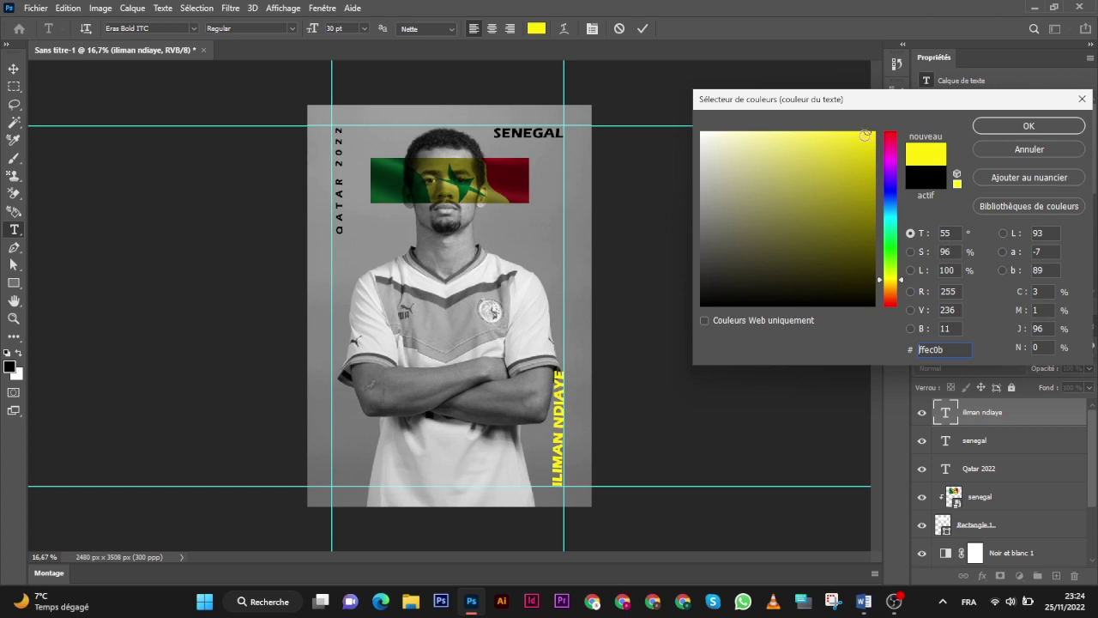
drag(870, 135, 879, 120)
click(1049, 129)
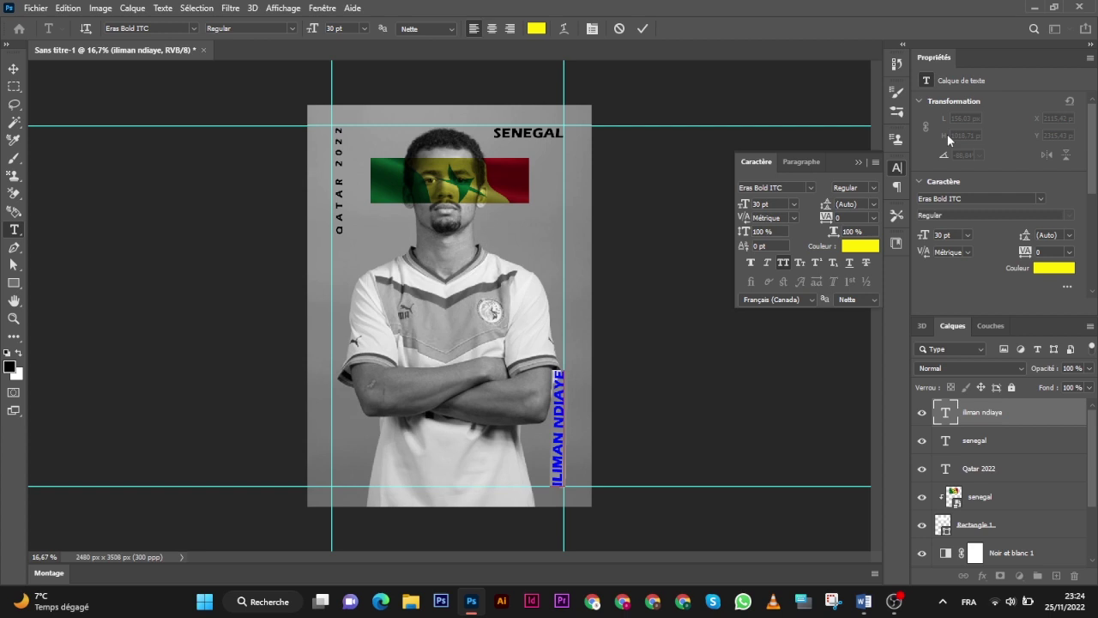
click(901, 171)
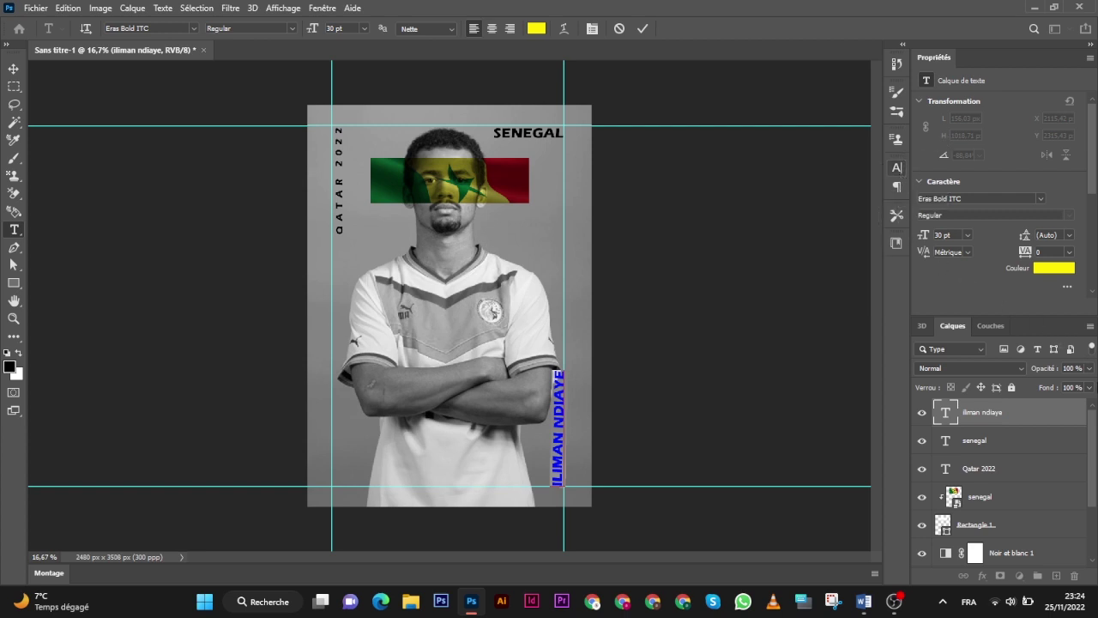
key(Escape)
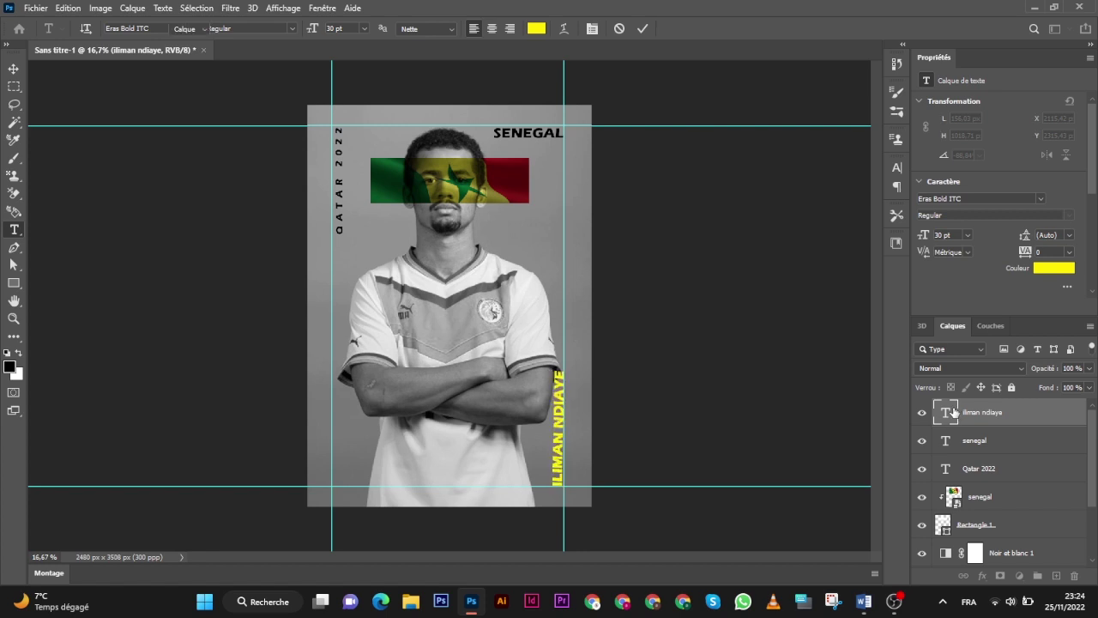
key(v)
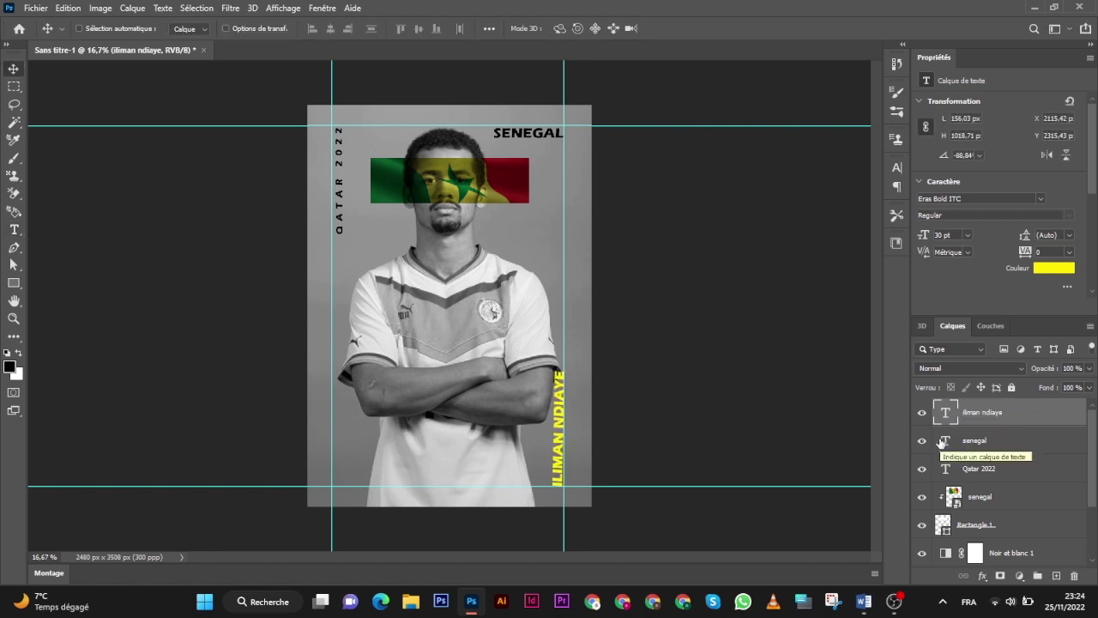
- Change the SENEGAL title's colour to red #ed1e24
click(944, 441)
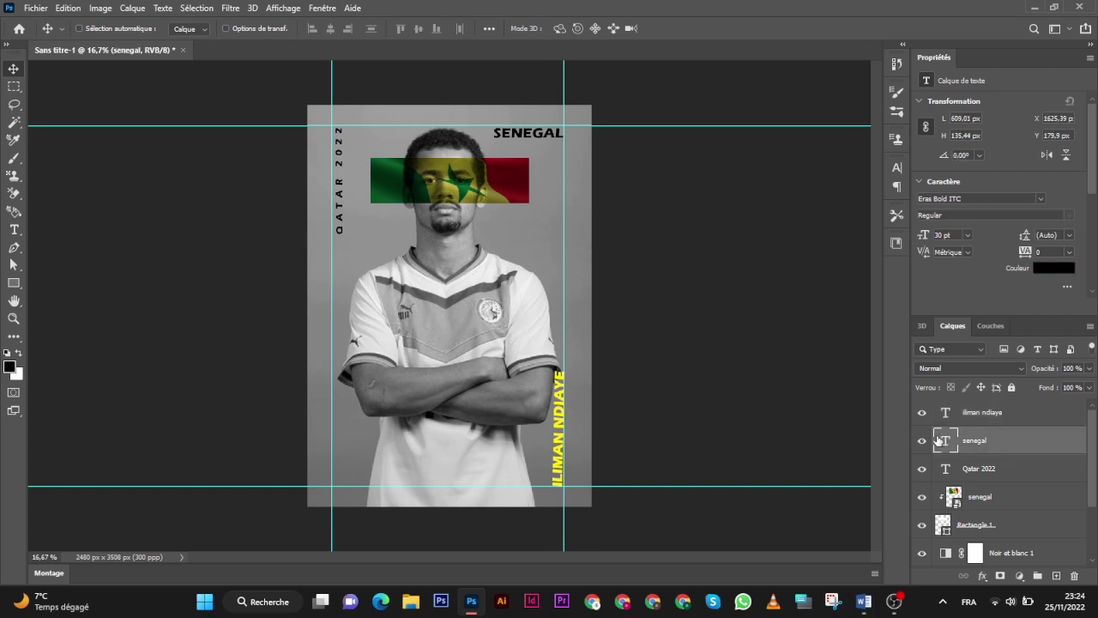
double_click(945, 440)
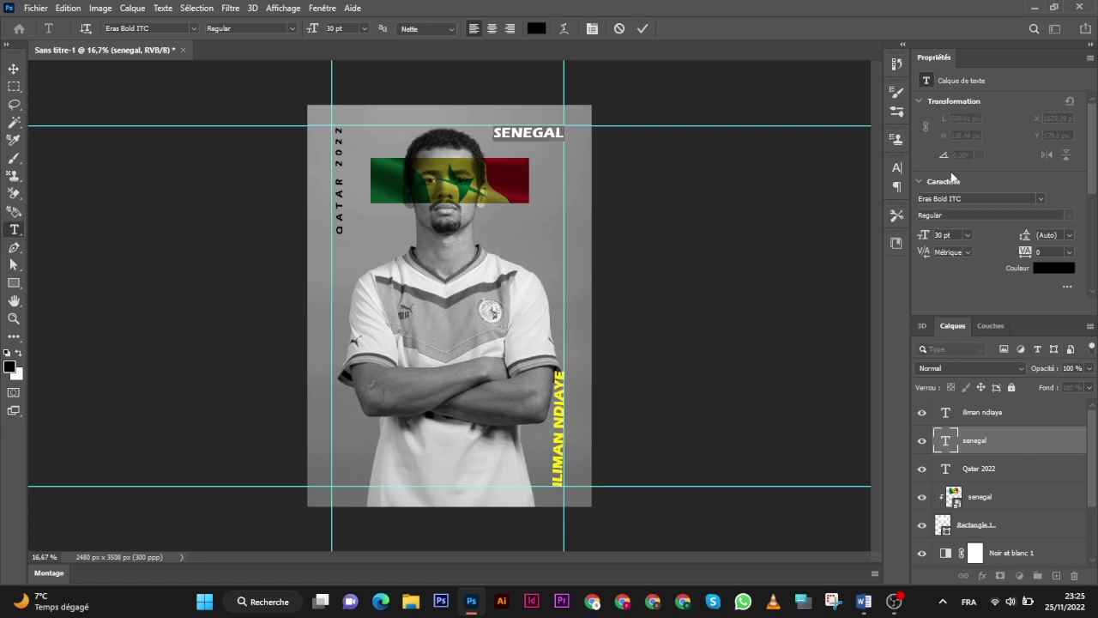
click(1047, 267)
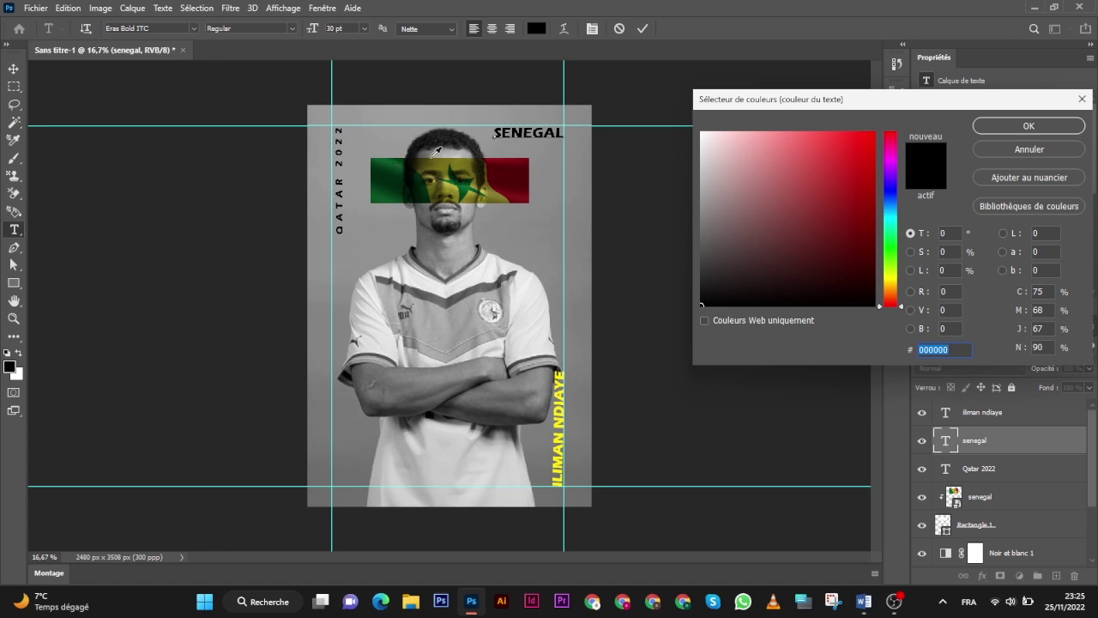
click(521, 166)
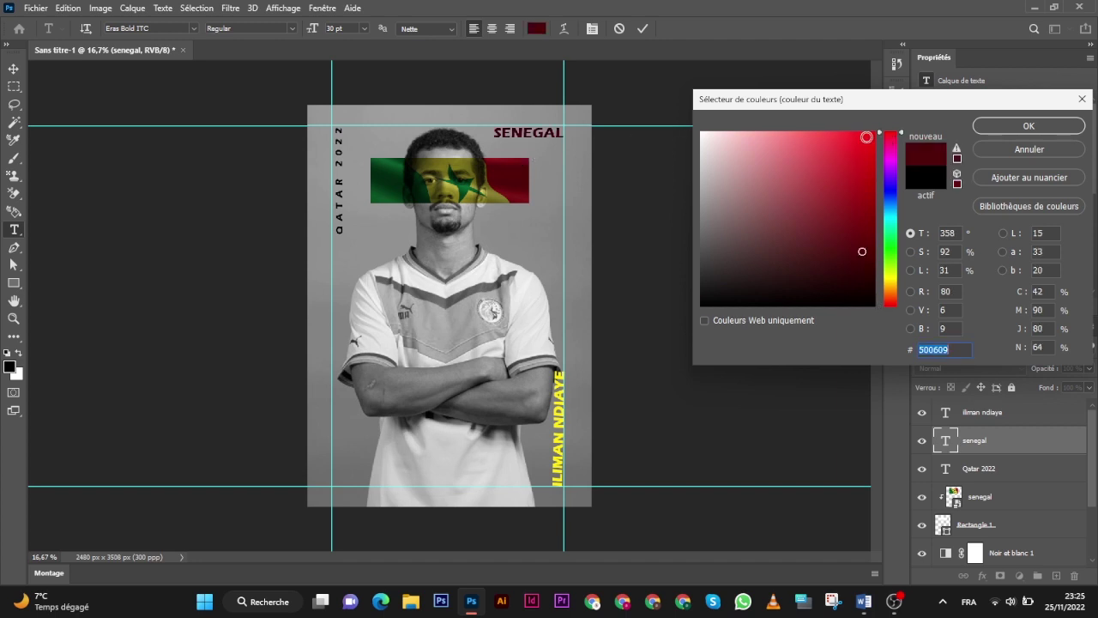
drag(862, 252, 876, 131)
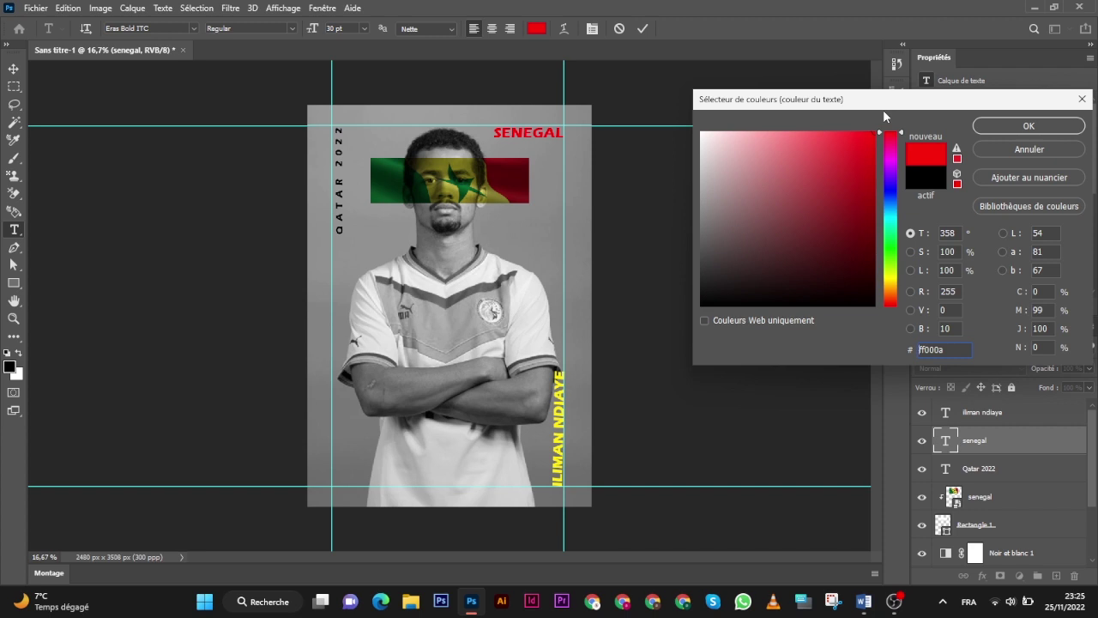
click(957, 151)
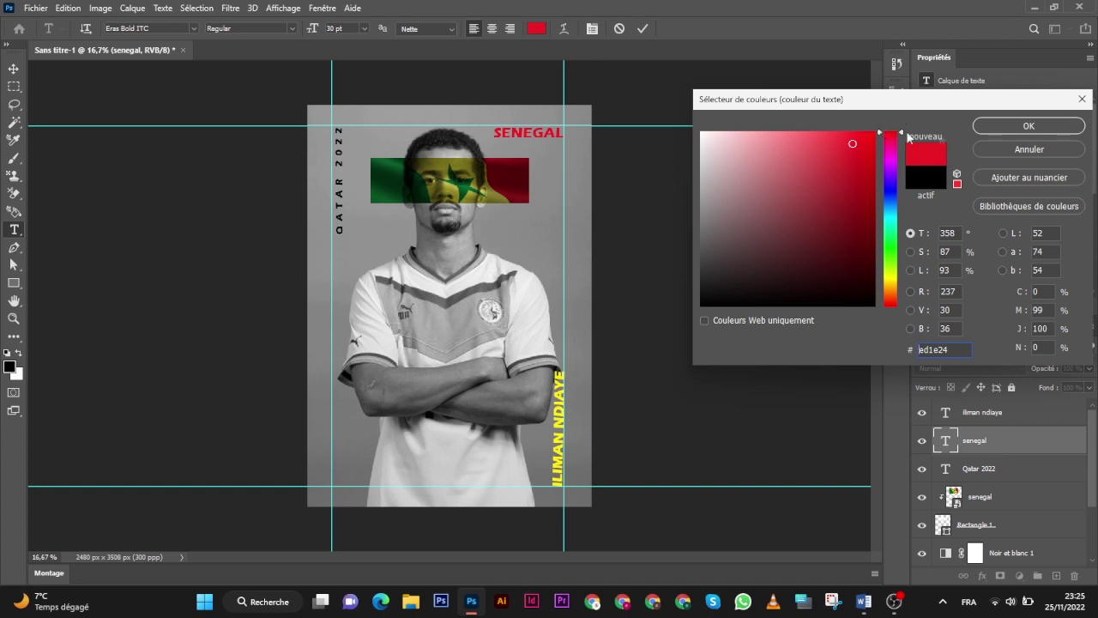
click(1040, 126)
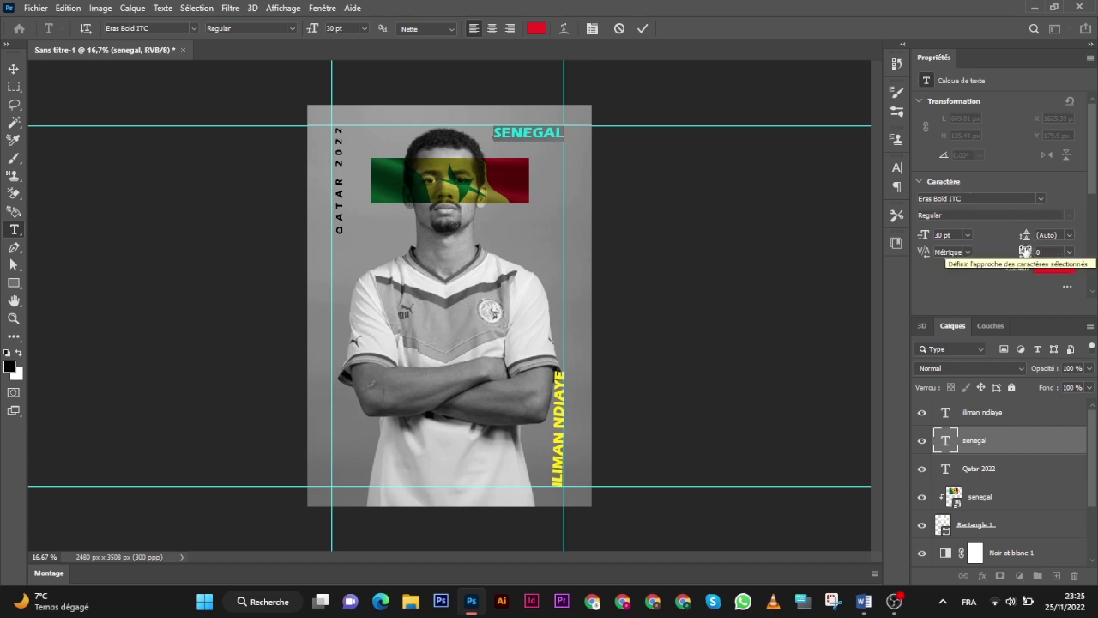
- Widen SENEGAL's tracking to 140, align its right edge to the guide, and commit
mouse_move(1026, 251)
mouse_down()
mouse_move(1043, 252)
mouse_move(1023, 251)
mouse_move(1036, 250)
mouse_move(1031, 258)
mouse_up()
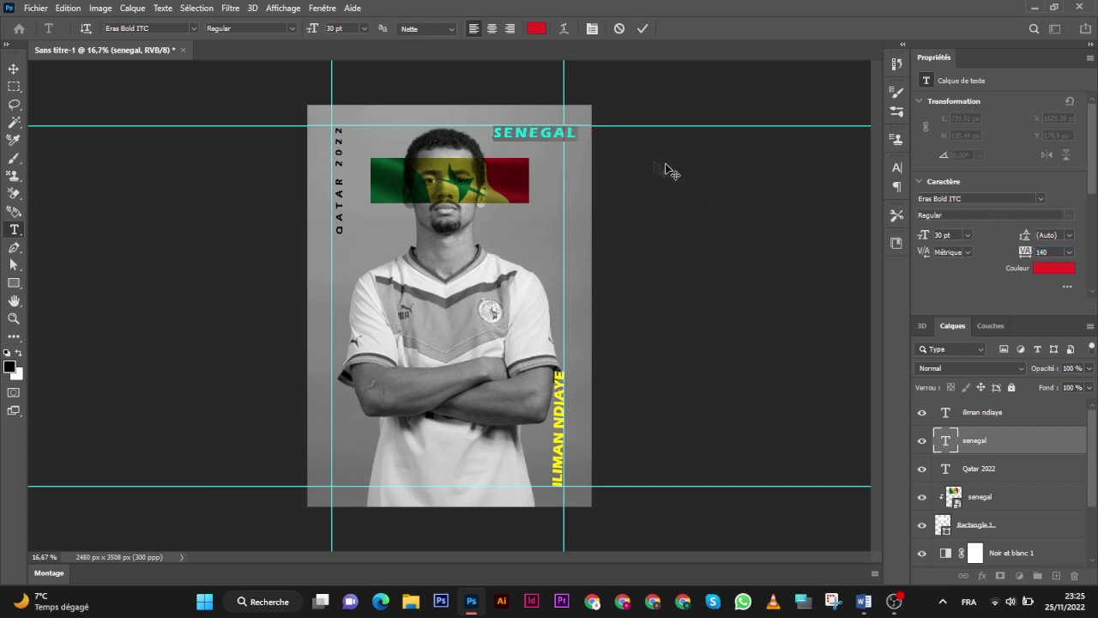
drag(627, 151, 621, 150)
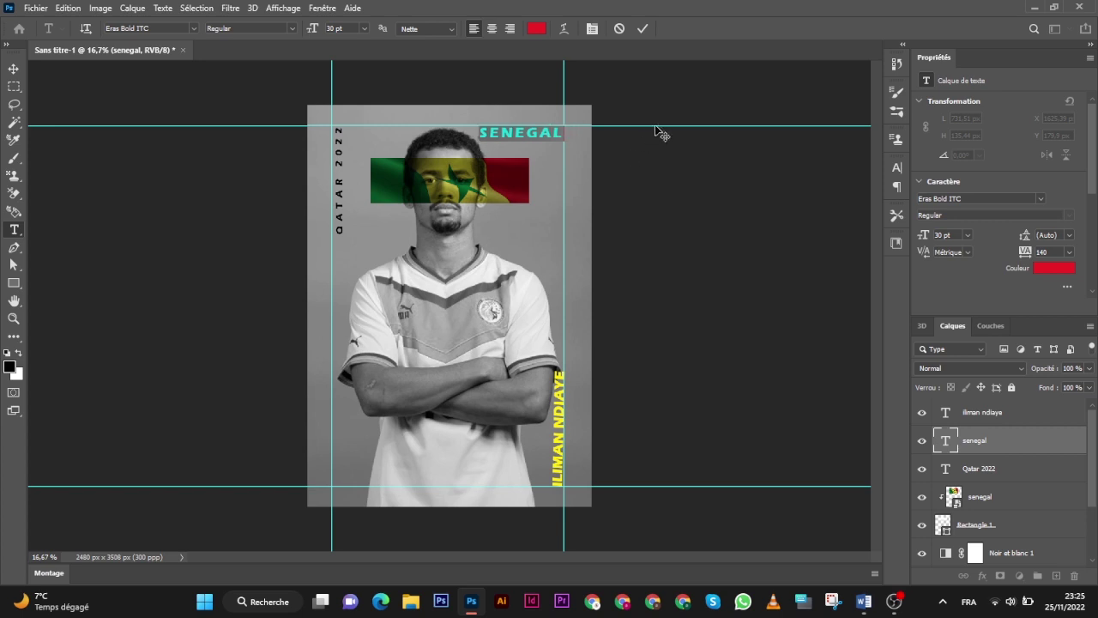
click(642, 28)
key(v)
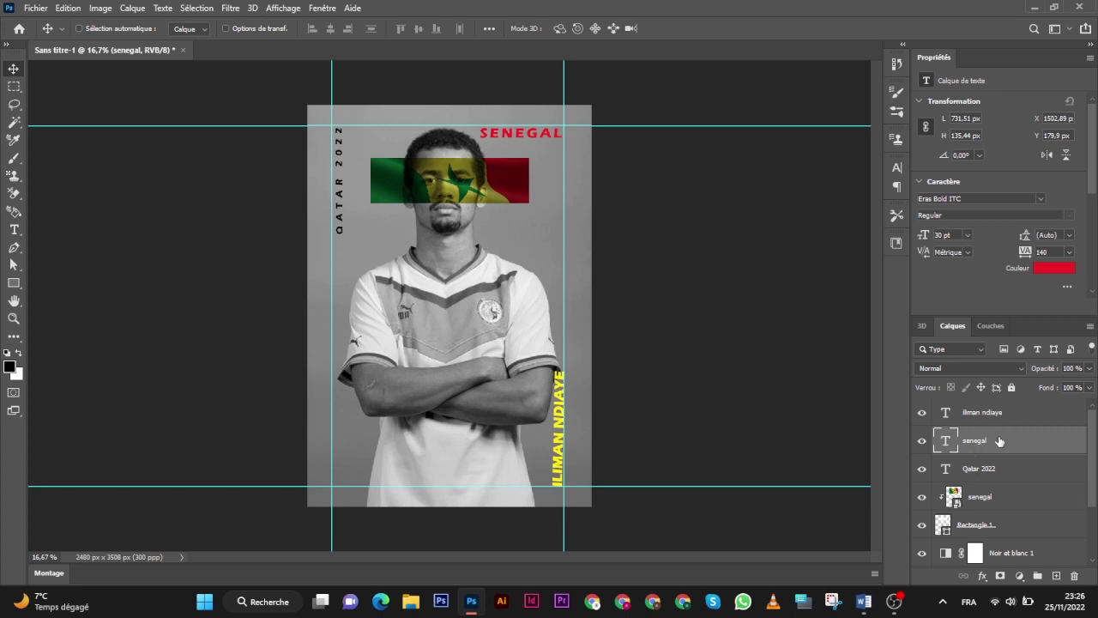
- Duplicate the SENEGAL title and move the copy to the poster's lower-left
drag(999, 441, 1061, 573)
drag(552, 134, 402, 483)
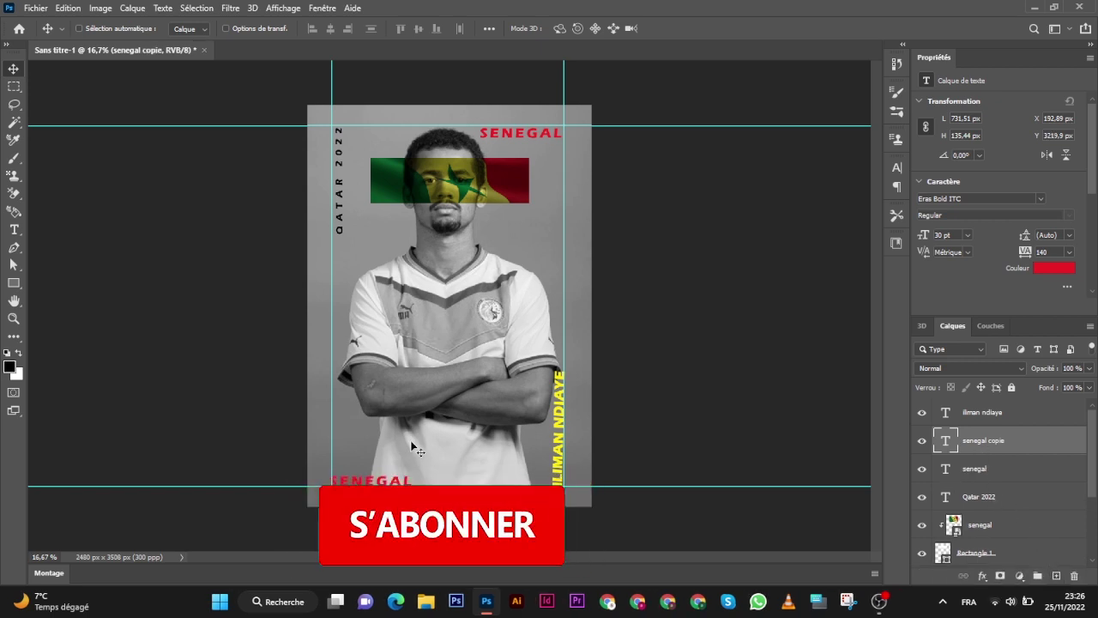
click(939, 421)
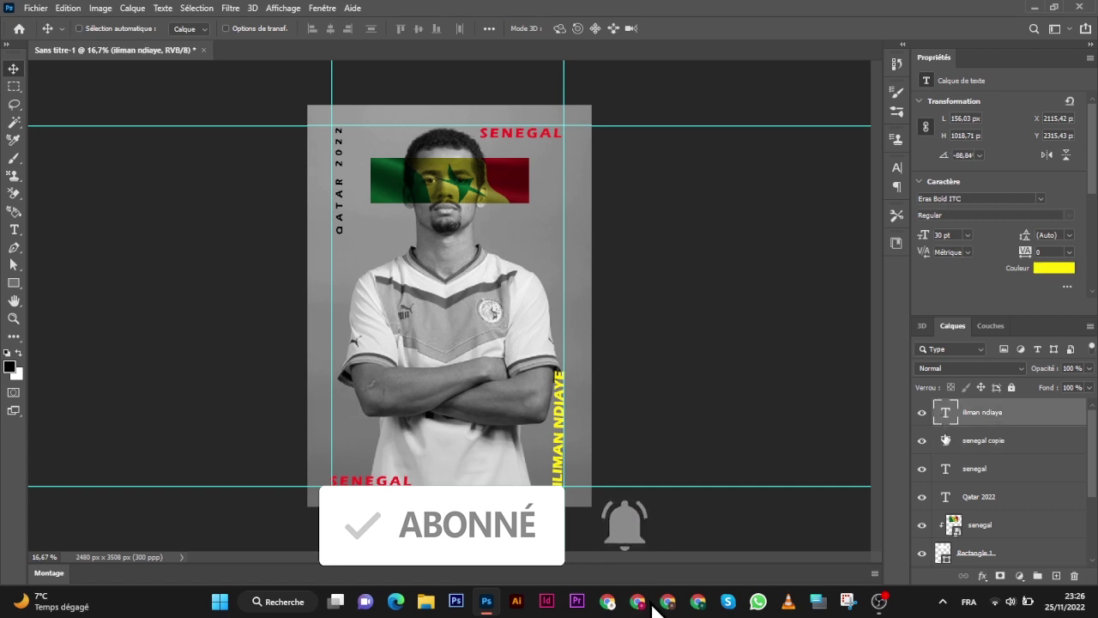
click(942, 442)
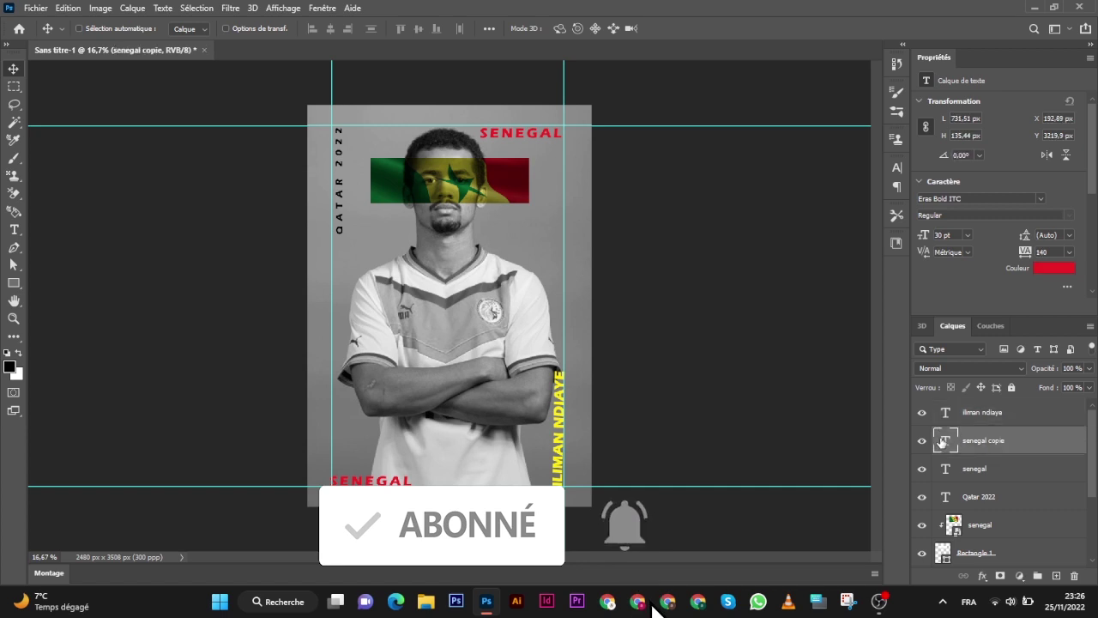
- Replace the copy's text with a pasted #13 and select it
double_click(941, 436)
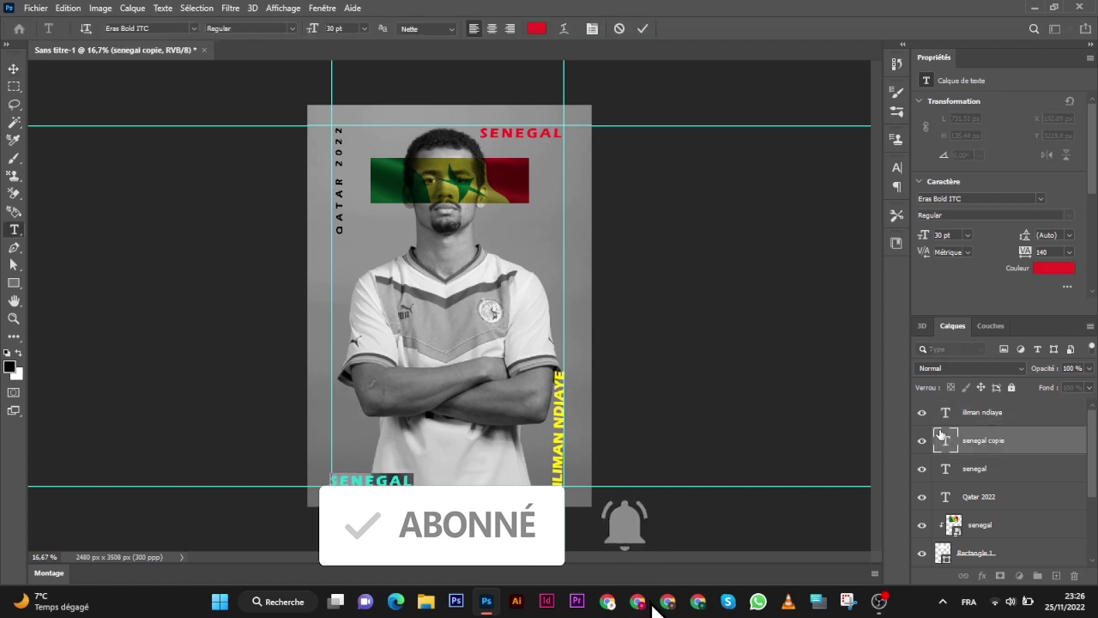
right_click(361, 476)
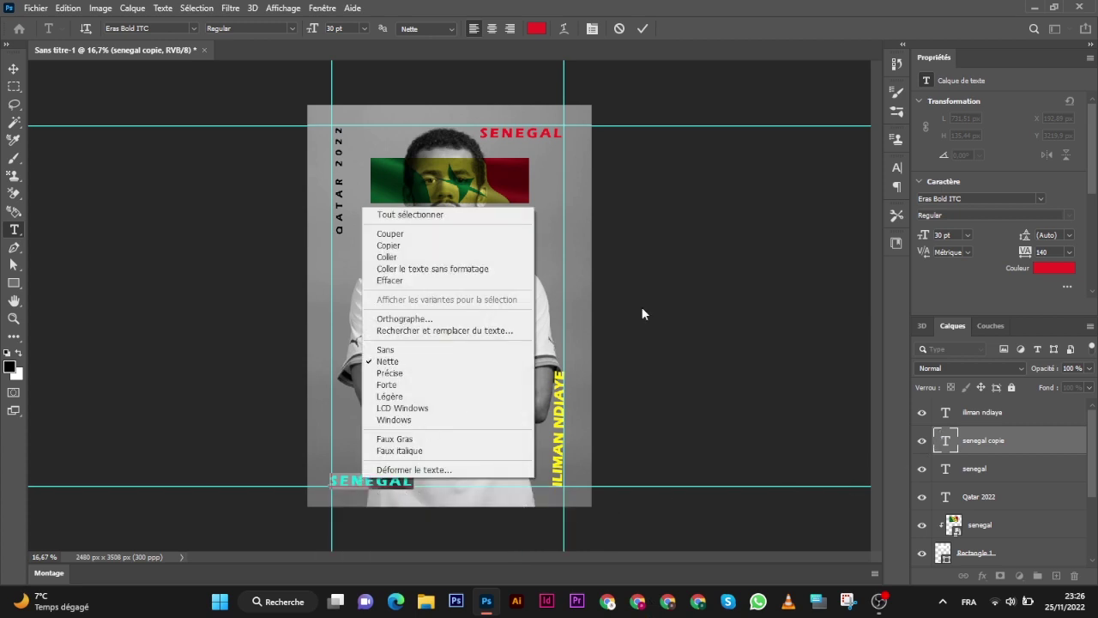
click(401, 265)
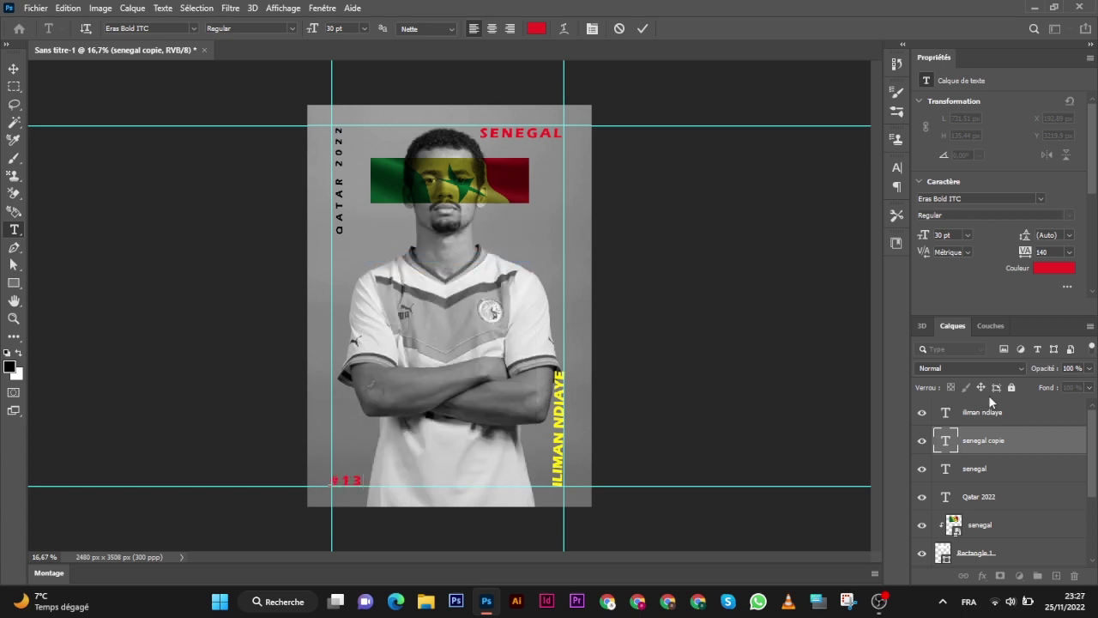
double_click(946, 438)
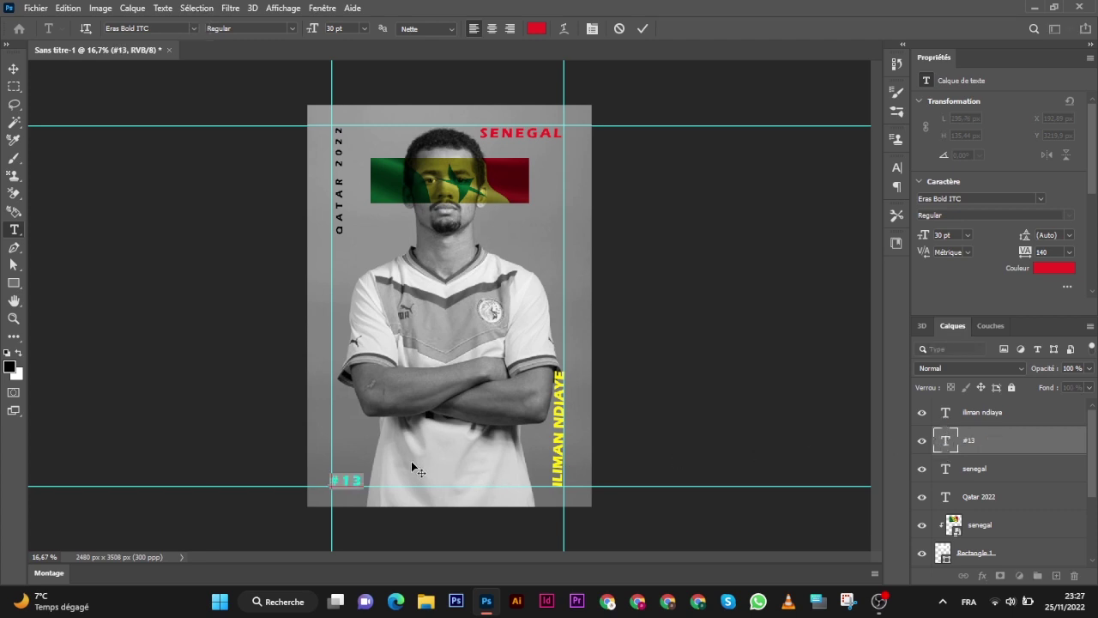
- Nudge #13 slightly right and colour it the flag's dark green, #025e27
drag(412, 463, 417, 458)
click(1049, 268)
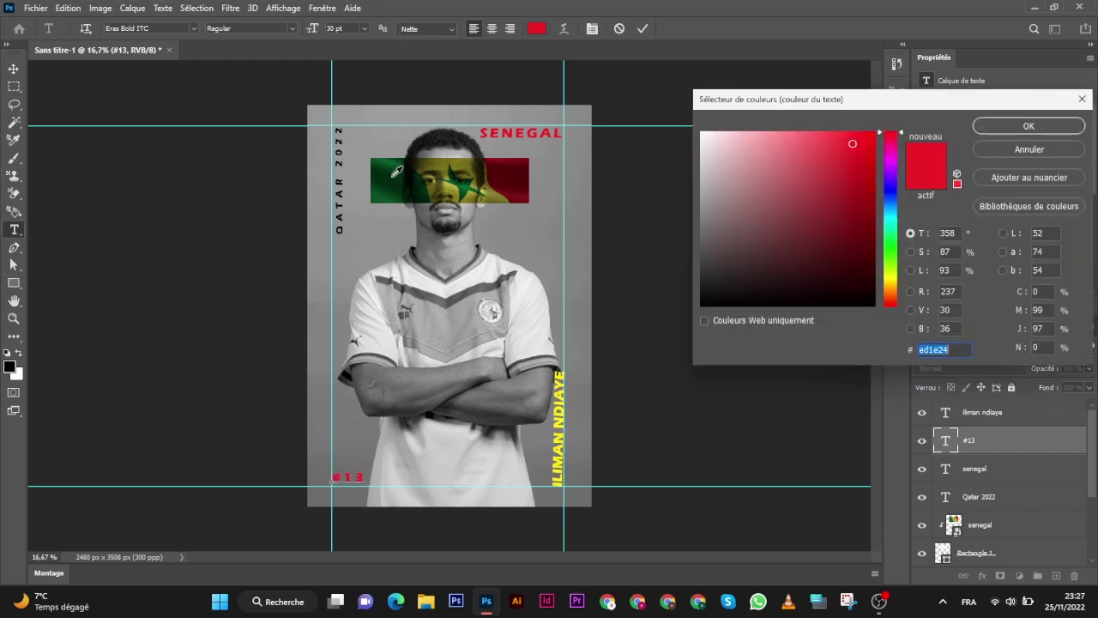
click(397, 172)
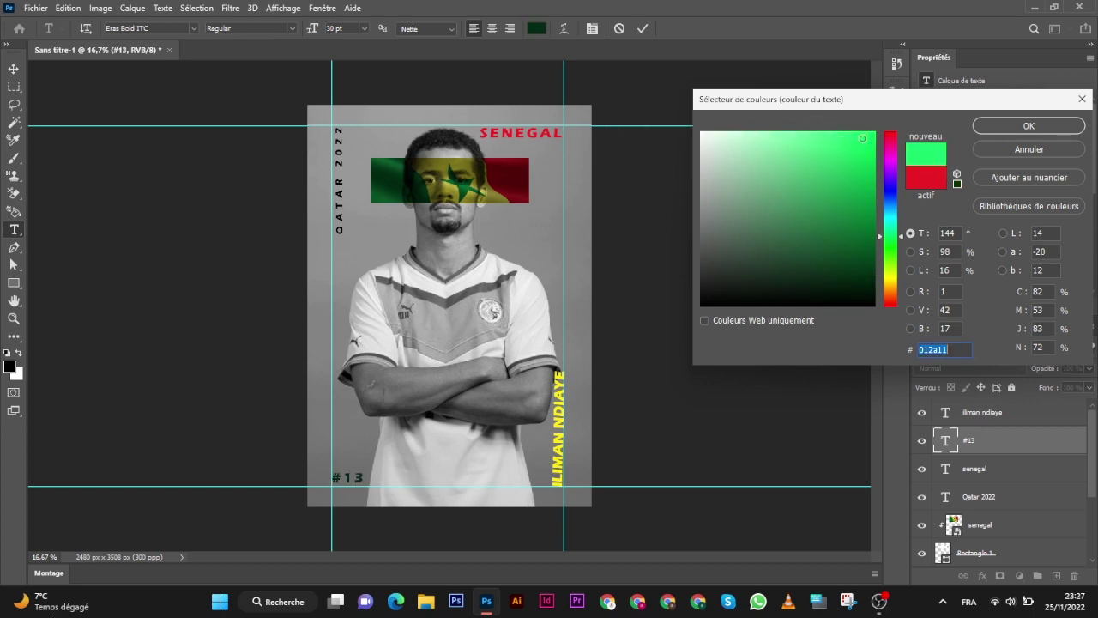
drag(861, 143, 874, 111)
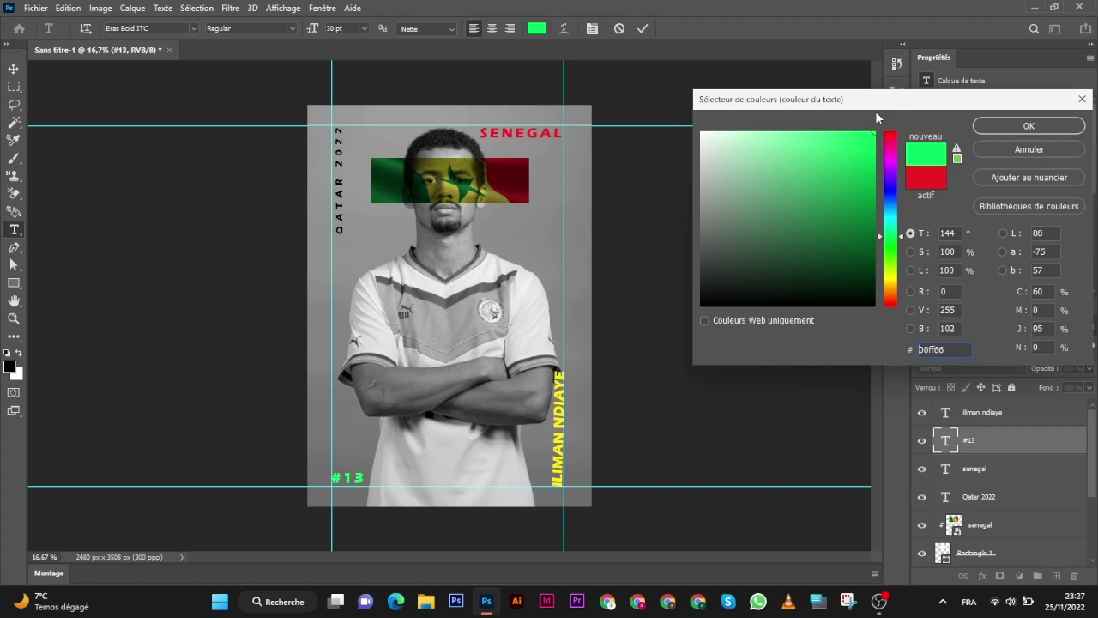
click(378, 191)
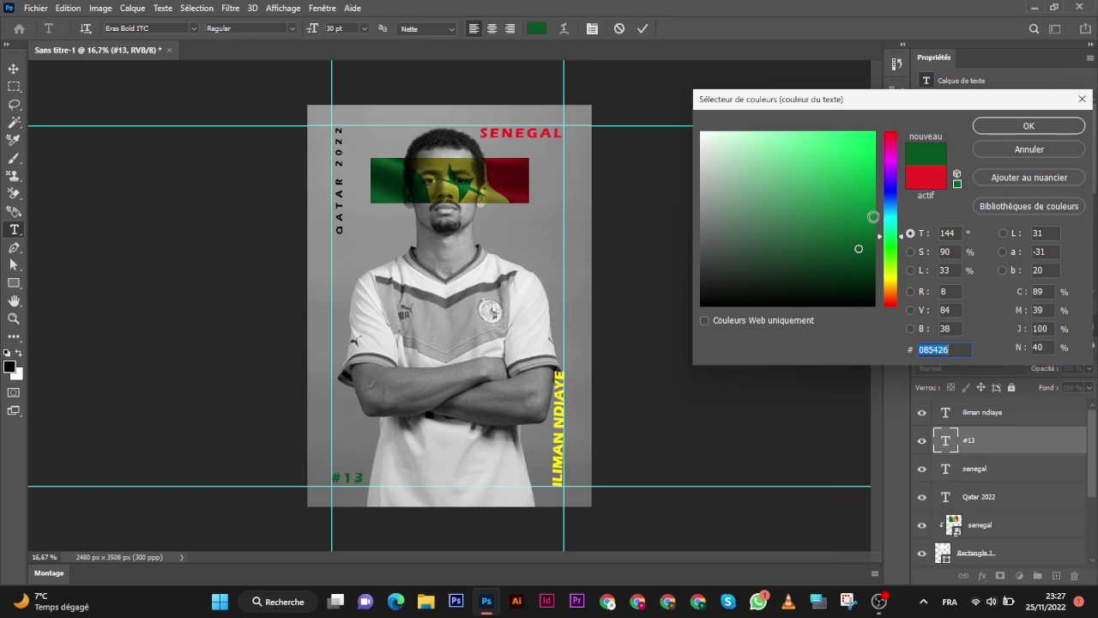
click(872, 216)
click(869, 237)
drag(870, 237, 871, 242)
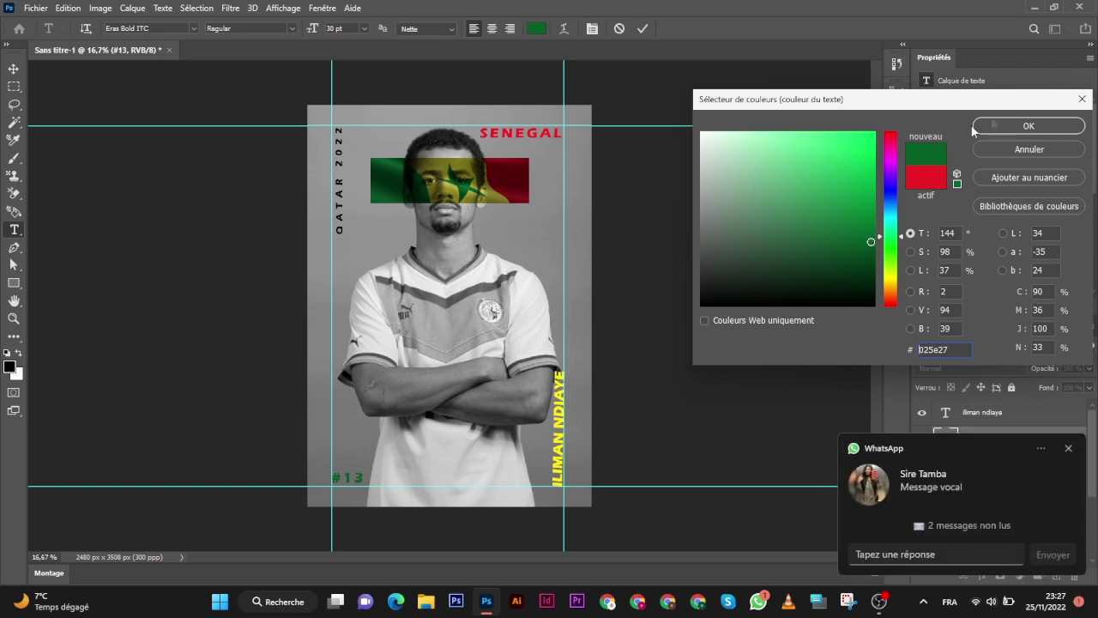
click(1030, 127)
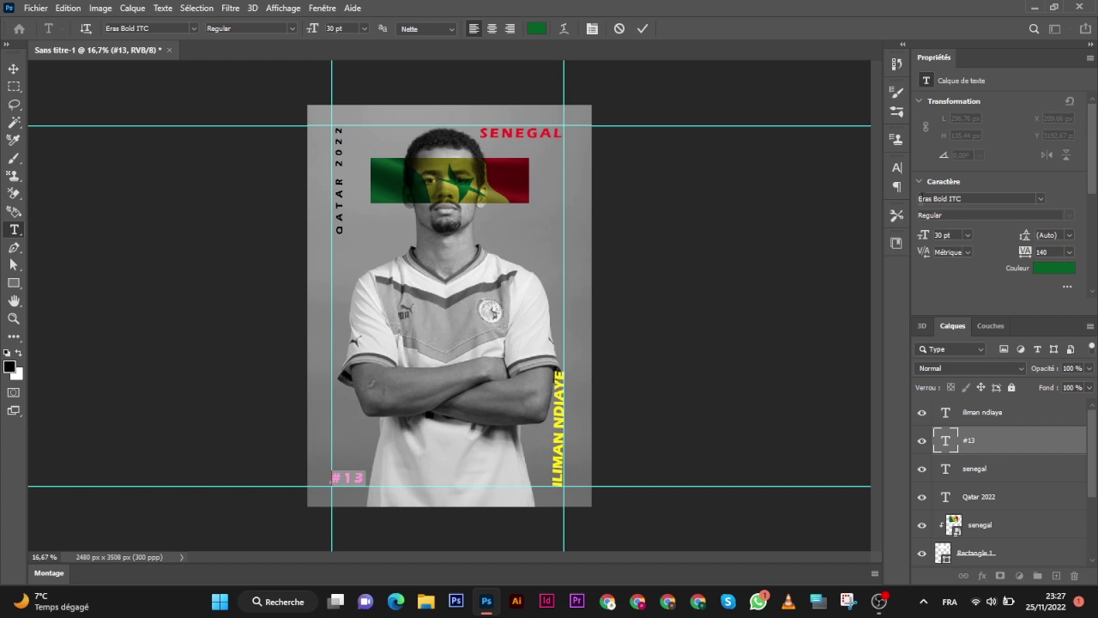
- Set the #13 text to 40 pt and commit the edit
click(897, 170)
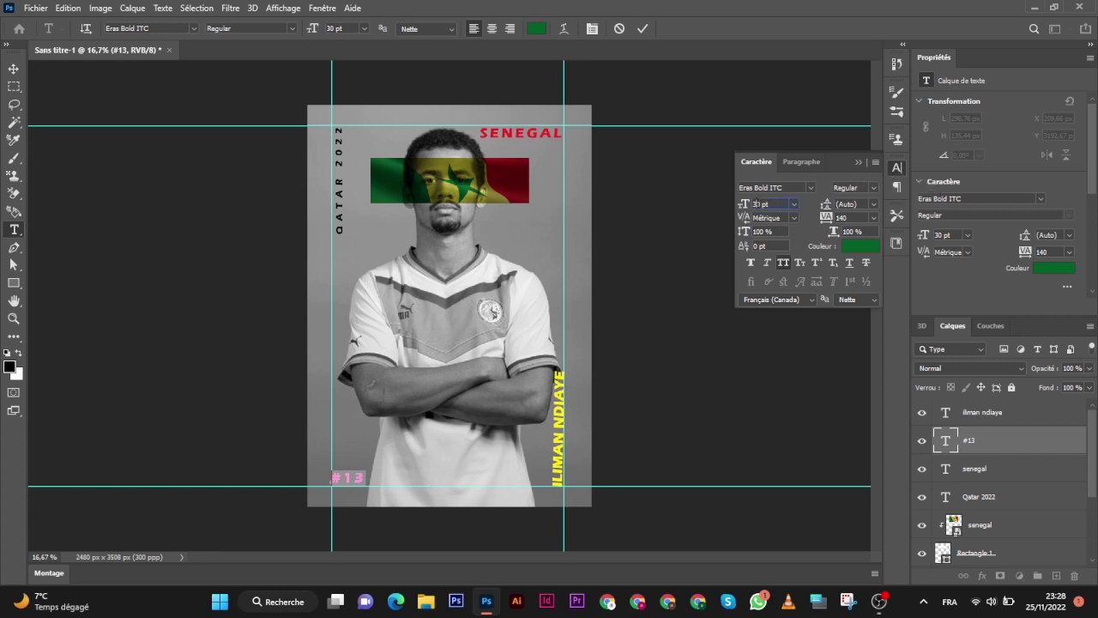
double_click(756, 204)
text(40)
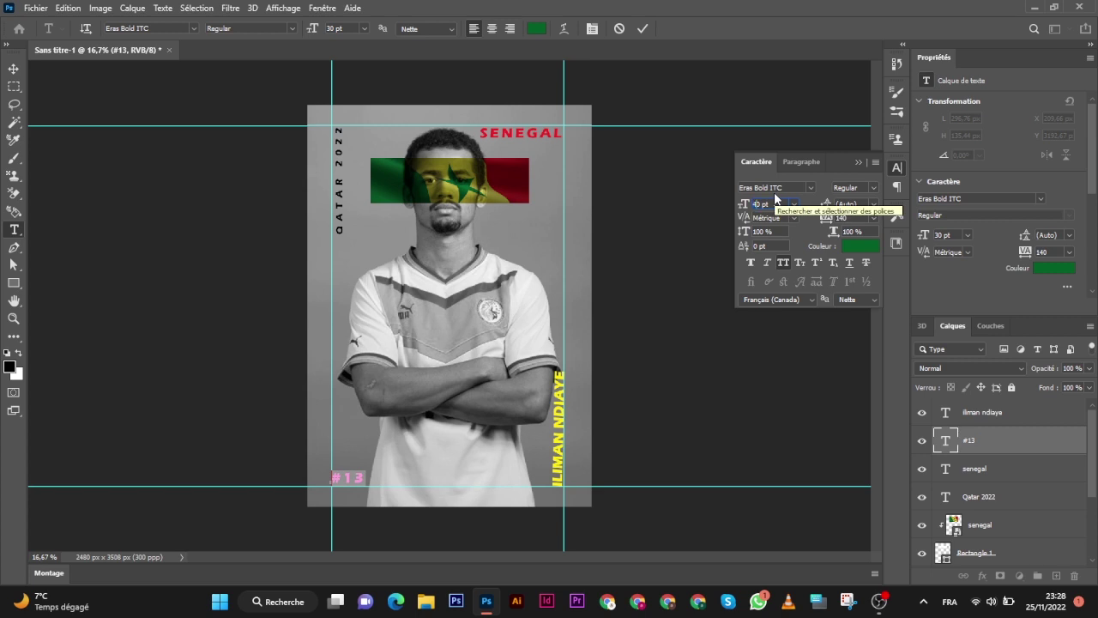
key(Return)
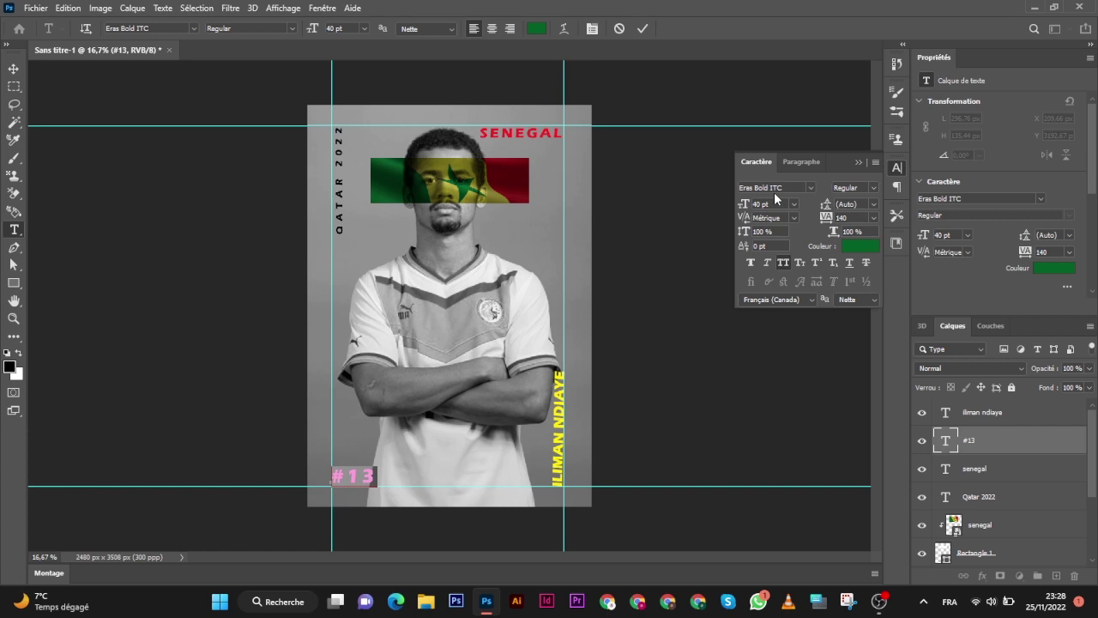
click(895, 168)
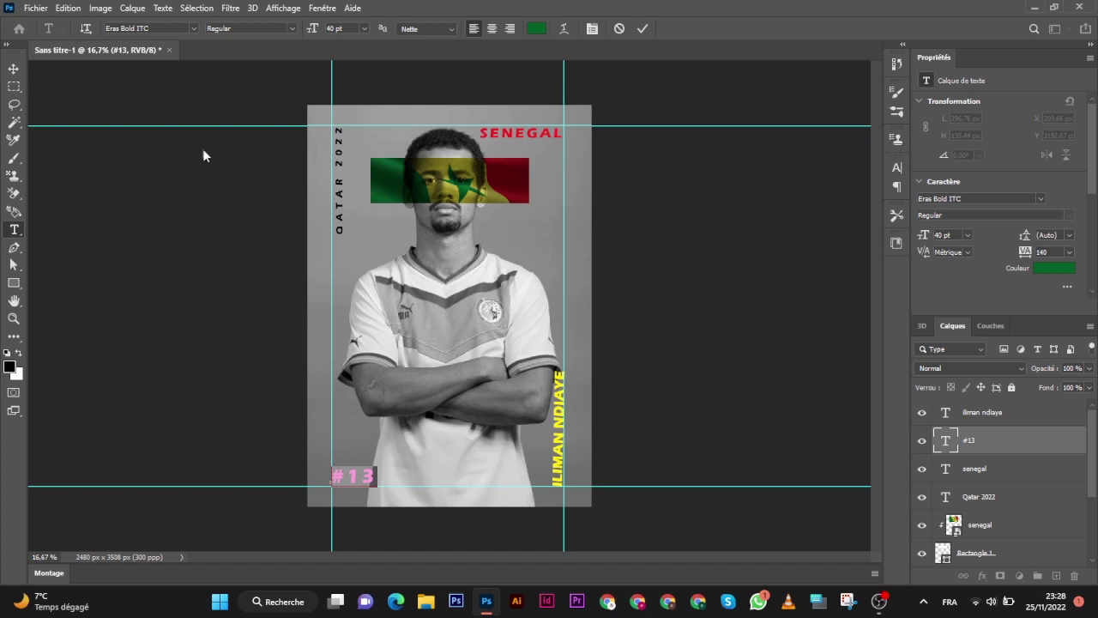
click(642, 29)
key(v)
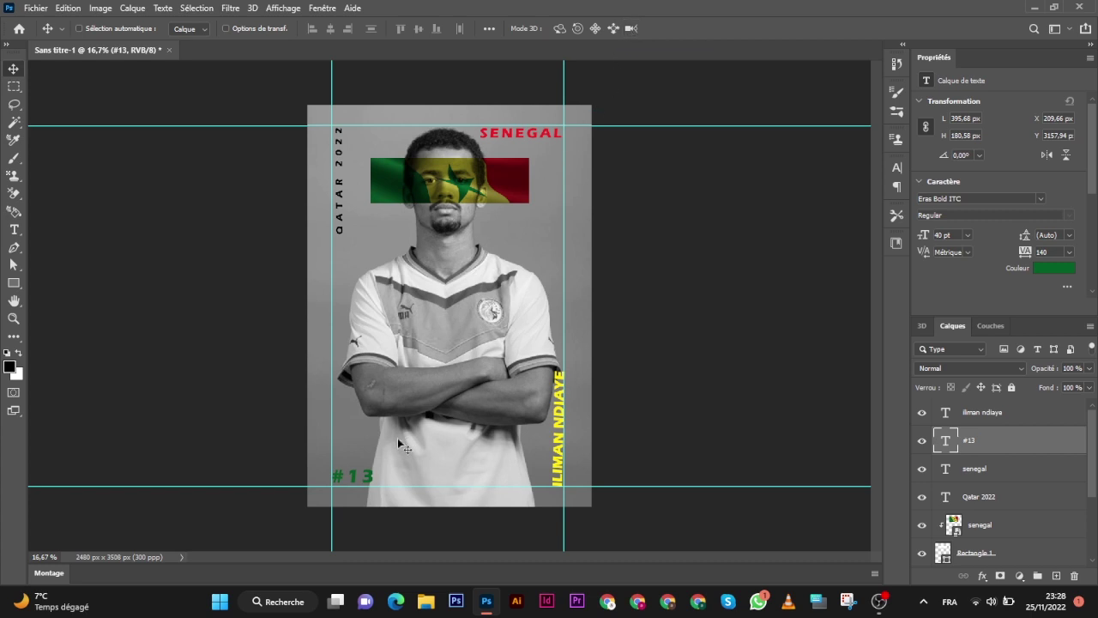
- Nudge #13 into place and reposition the yellow name along the right edge
drag(396, 438, 398, 436)
click(993, 416)
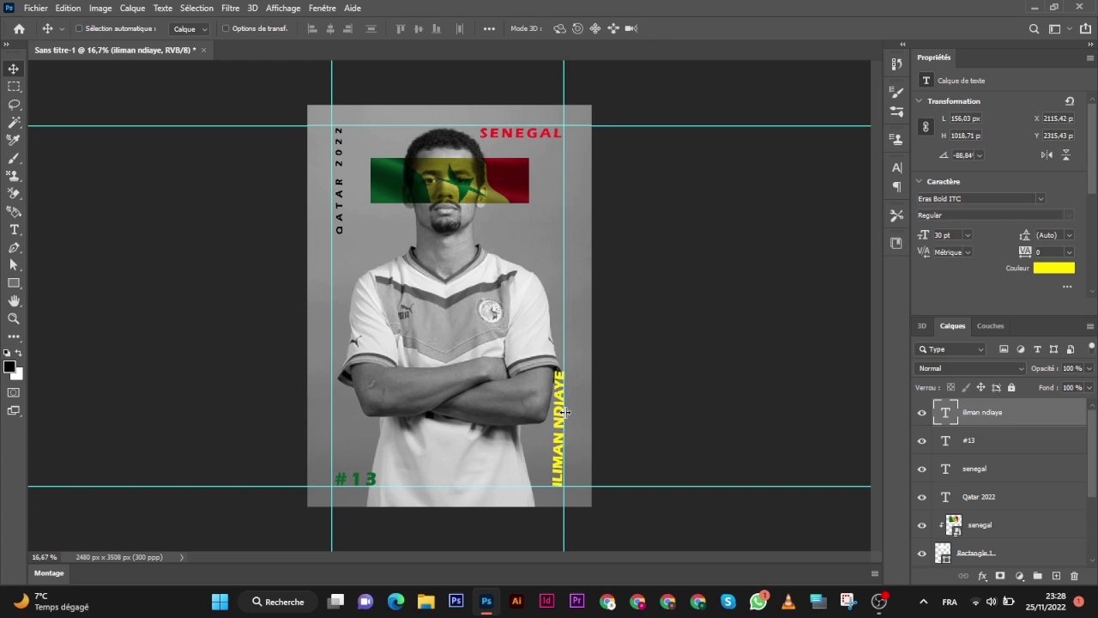
drag(564, 412, 552, 294)
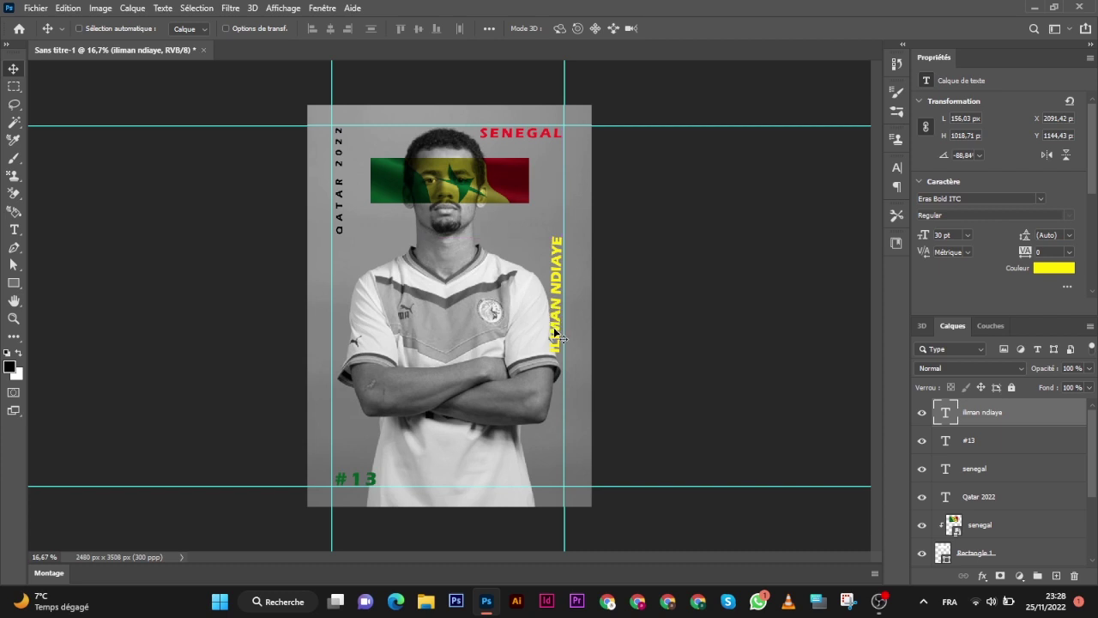
drag(555, 294, 558, 465)
key(shift+Up)
key(shift+Up)
key(shift+Up)
key(shift+Up)
key(shift+Up)
key(shift+Up)
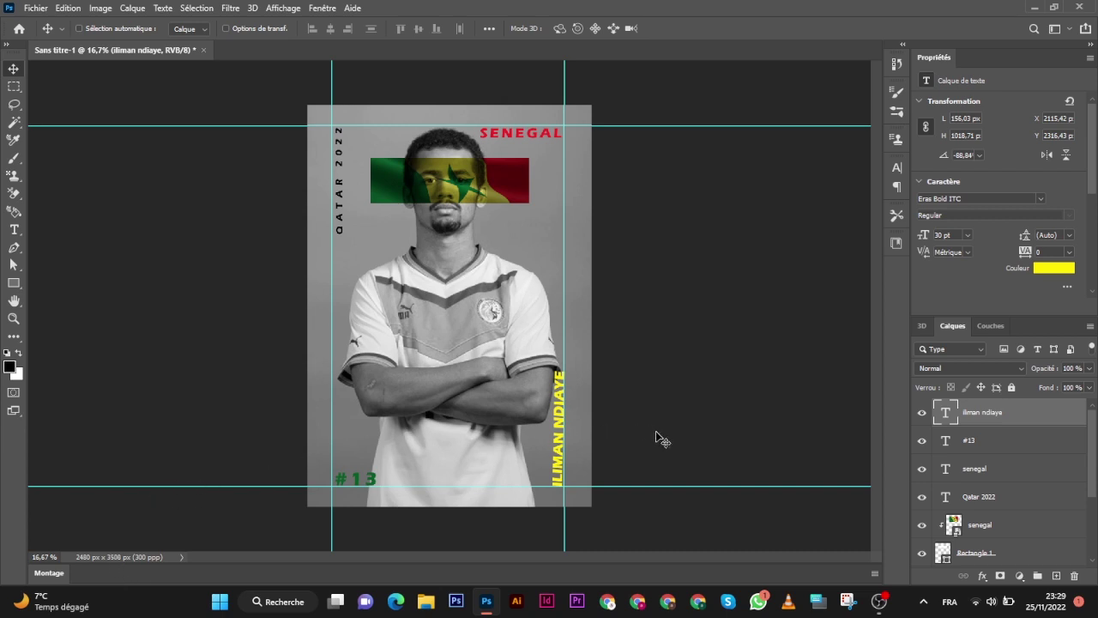
- Select the Qatar 2022 and senegal layers to check their text settings
click(945, 494)
click(944, 480)
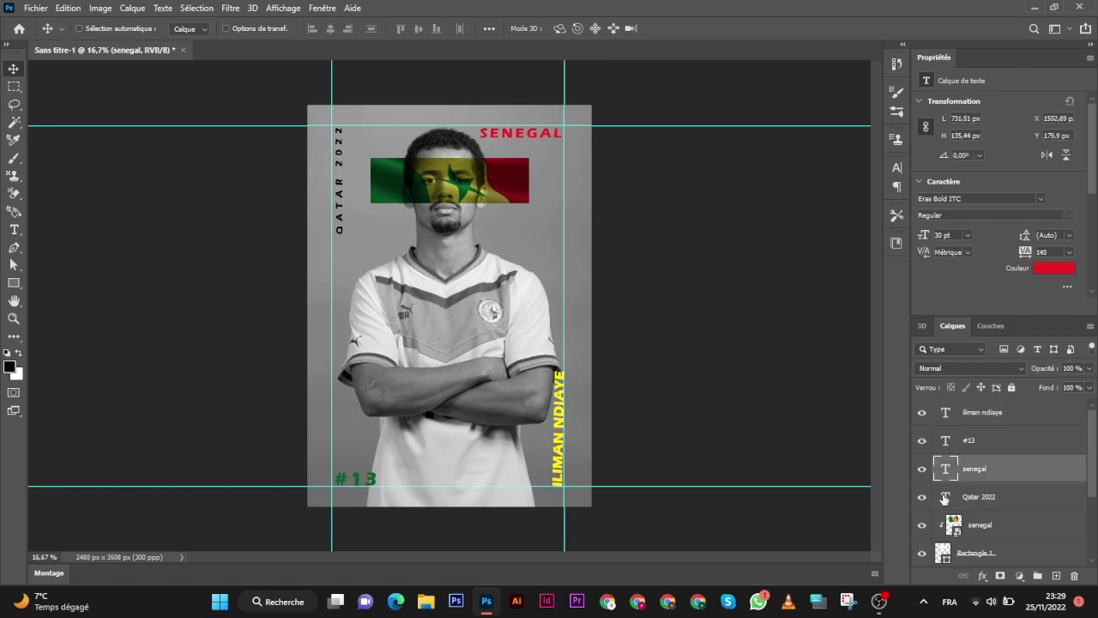
click(945, 498)
- Recolour the vertical QATAR 2022 text dark red #6b0202
double_click(944, 497)
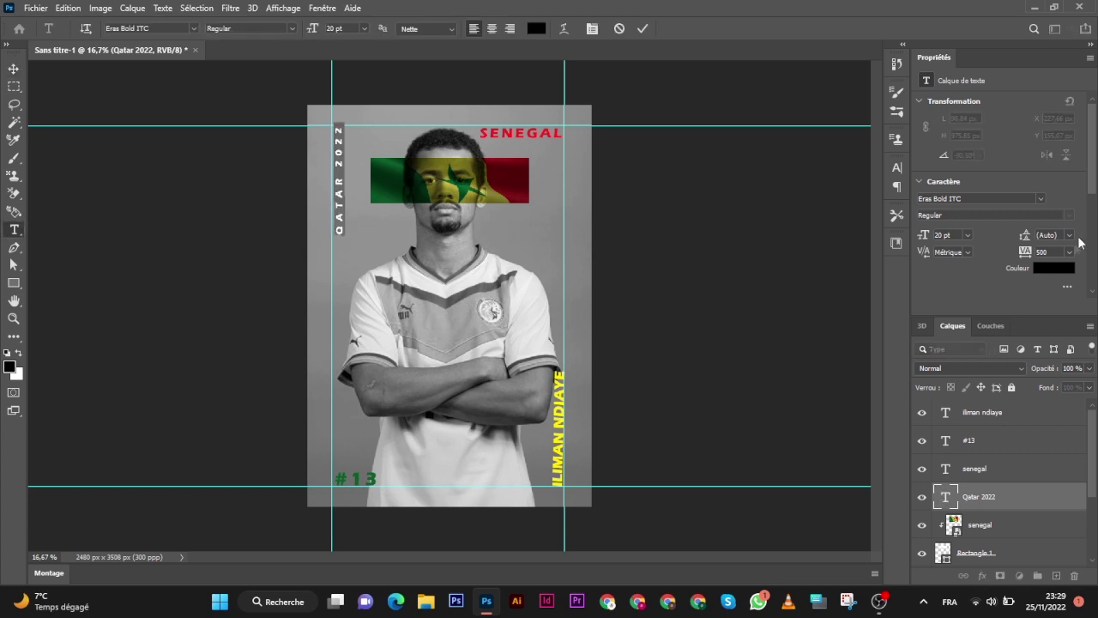
click(1057, 268)
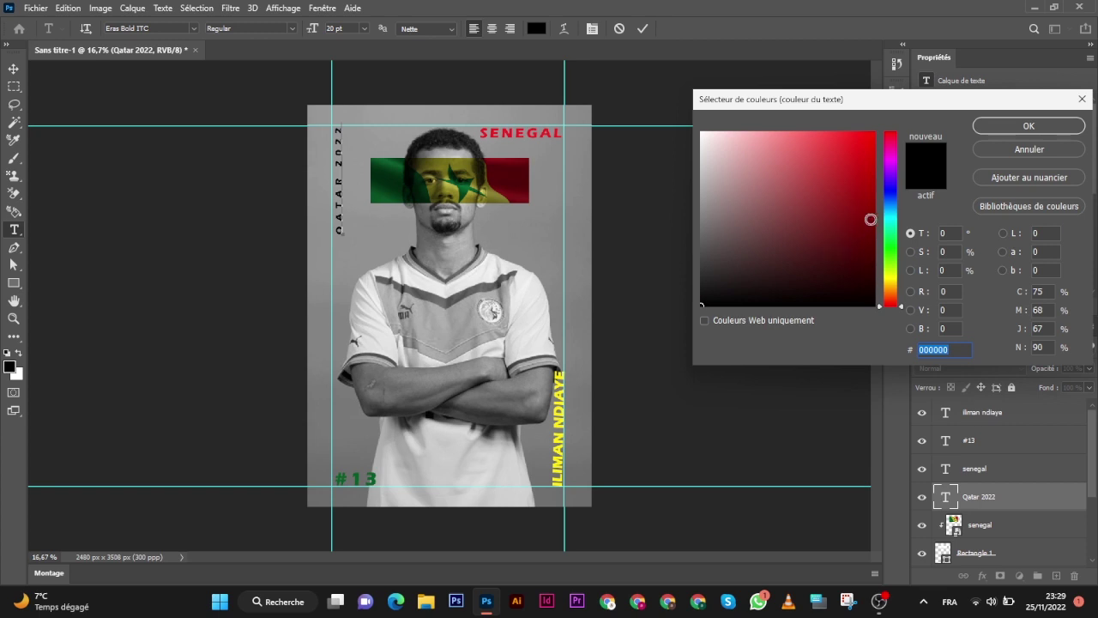
drag(870, 219, 871, 232)
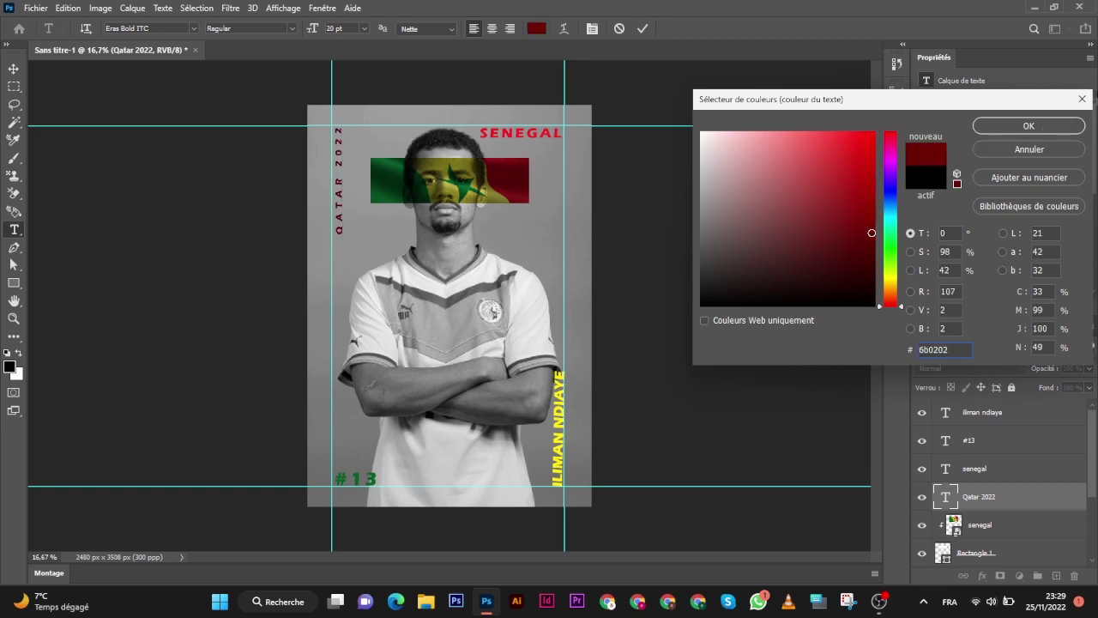
click(1032, 127)
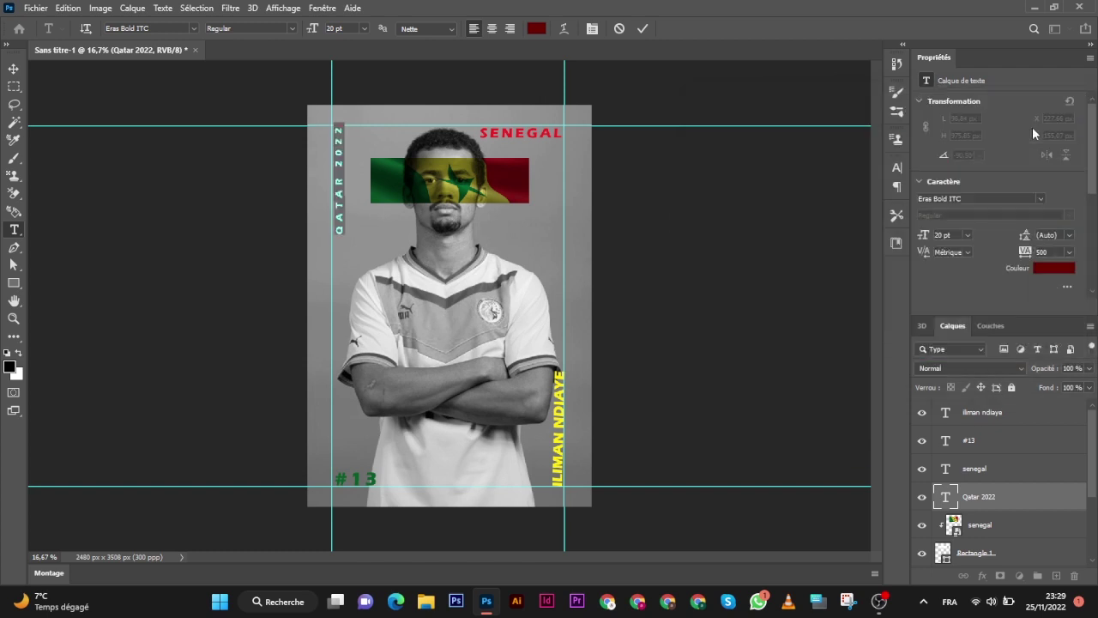
- Add a Drop Shadow (Ombre portée) effect to the ILIMAN NDIAYE layer
click(1009, 411)
key(v)
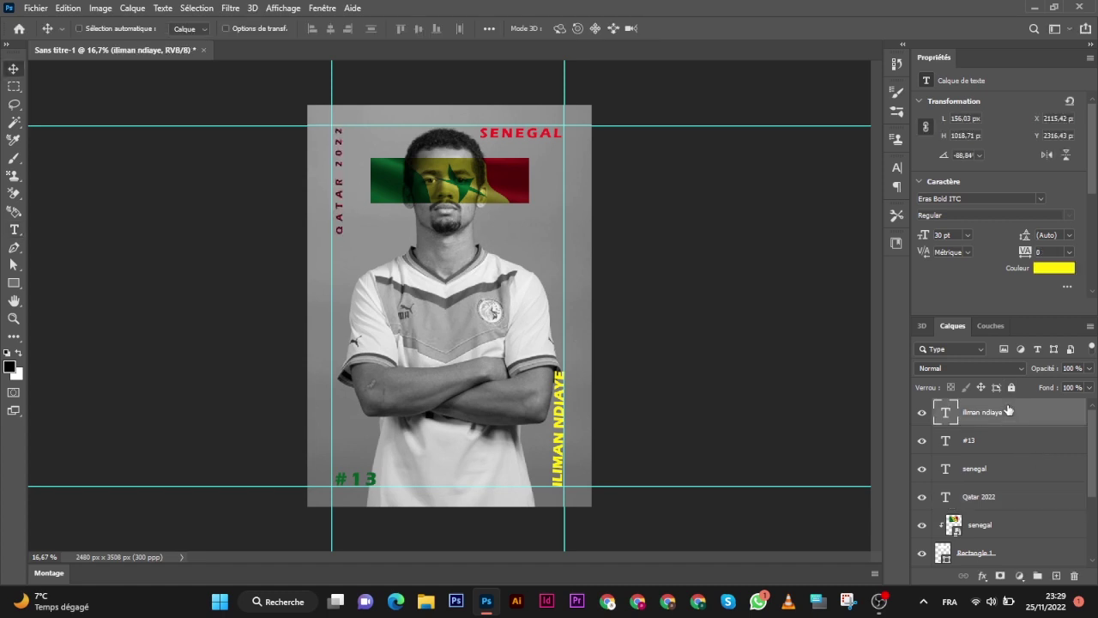
click(983, 576)
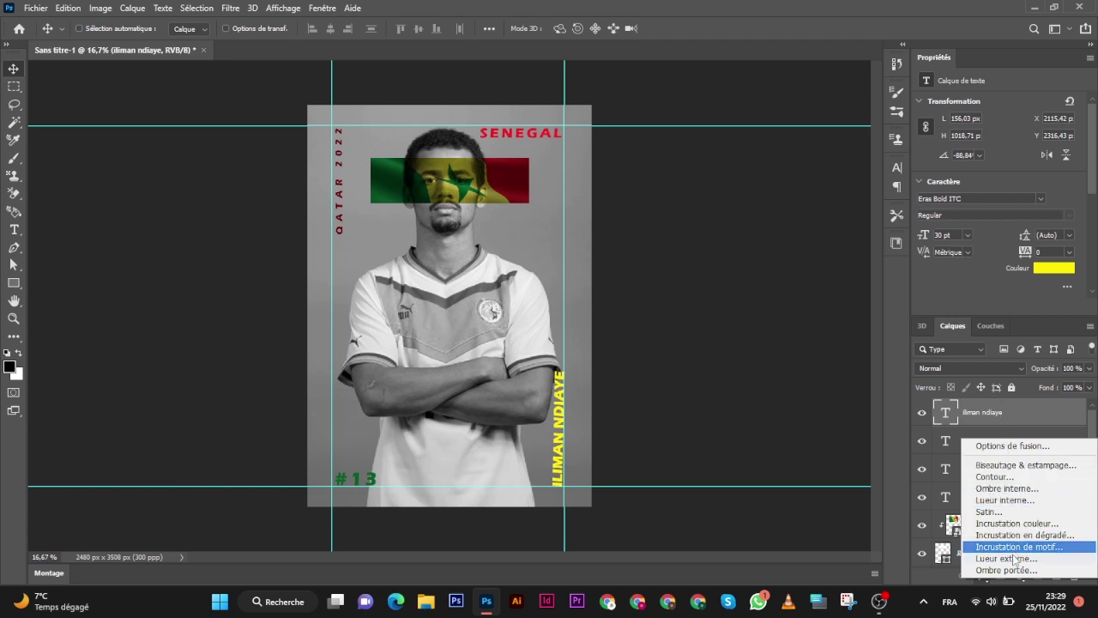
click(1007, 570)
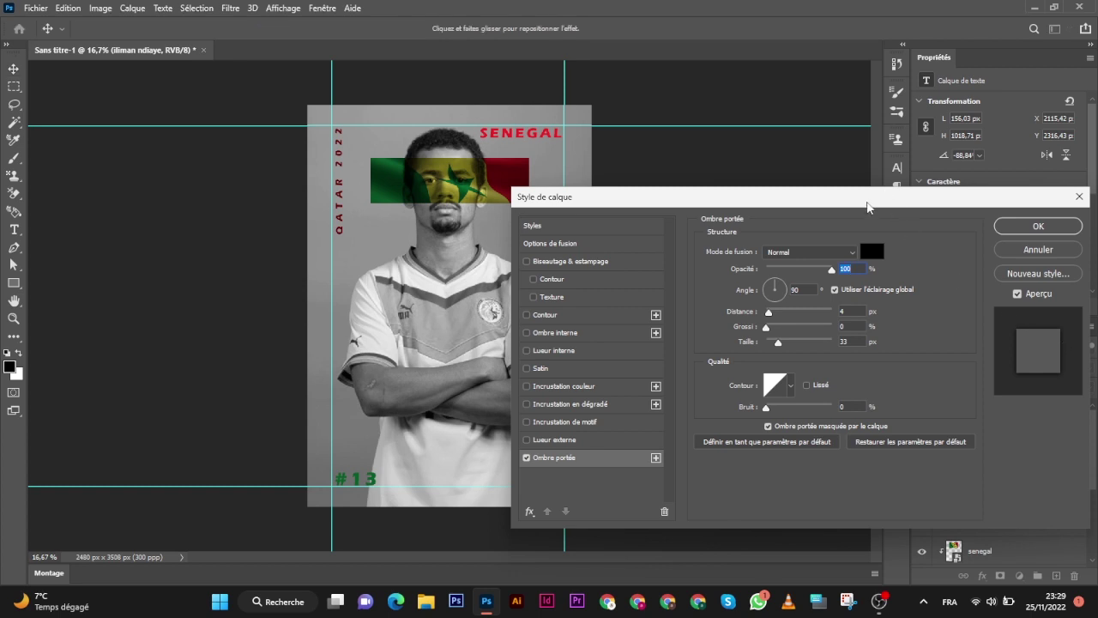
mouse_move(868, 205)
mouse_down()
mouse_move(1072, 162)
mouse_move(1019, 190)
mouse_move(974, 190)
mouse_up()
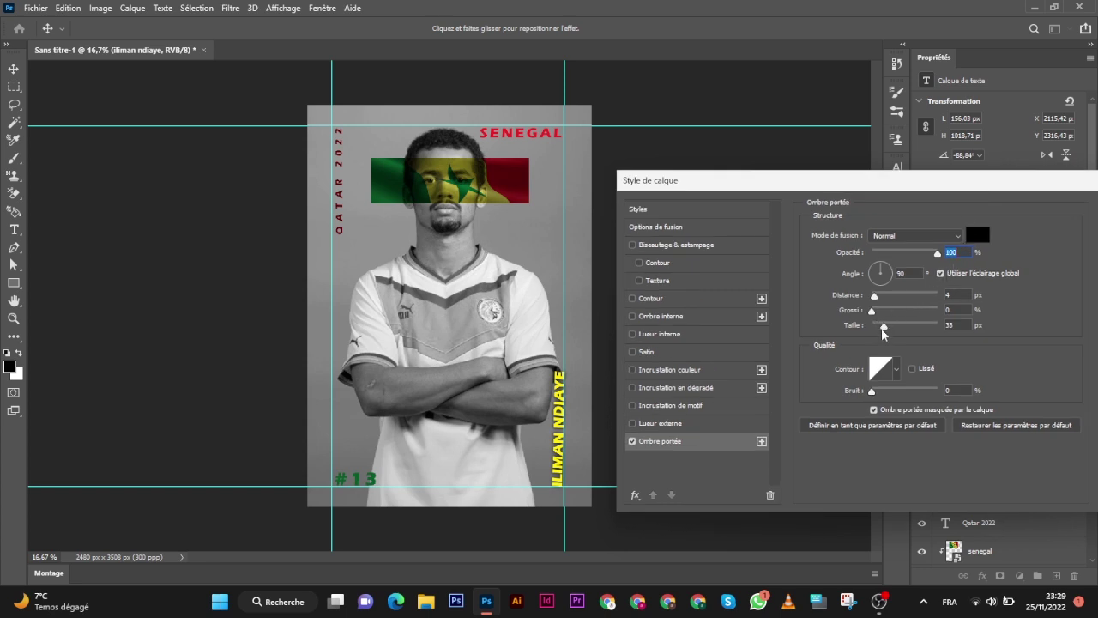
- Set the shadow to size 18 px, spread 10 % and distance 15 px, then apply
drag(884, 328, 889, 333)
drag(889, 333, 880, 332)
drag(871, 311, 885, 311)
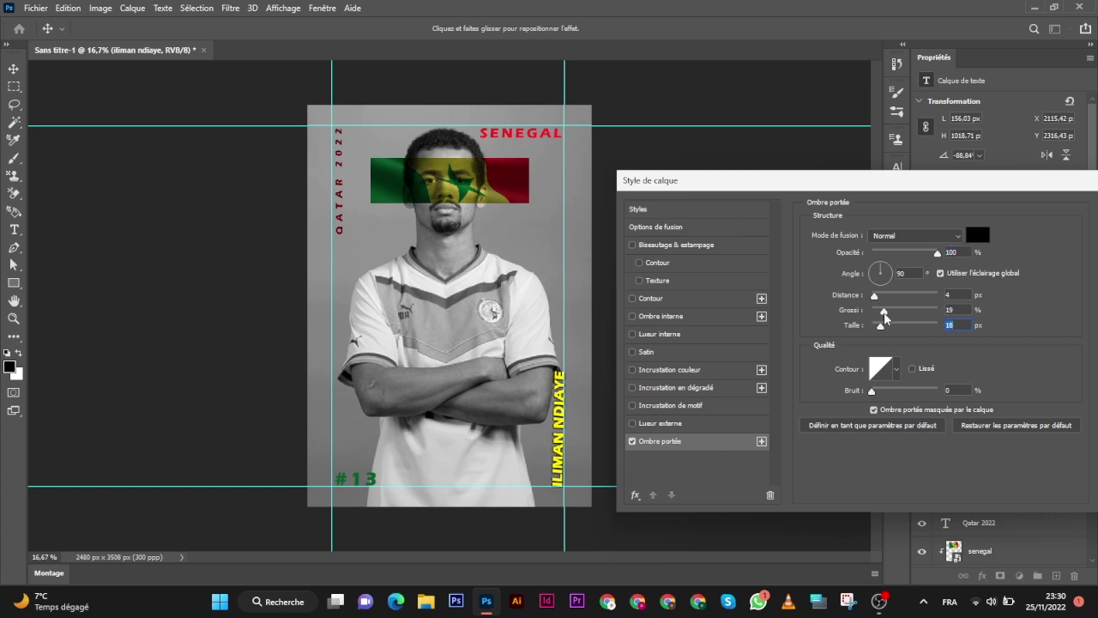
drag(886, 312, 879, 318)
key(shift+Tab)
drag(874, 296, 880, 297)
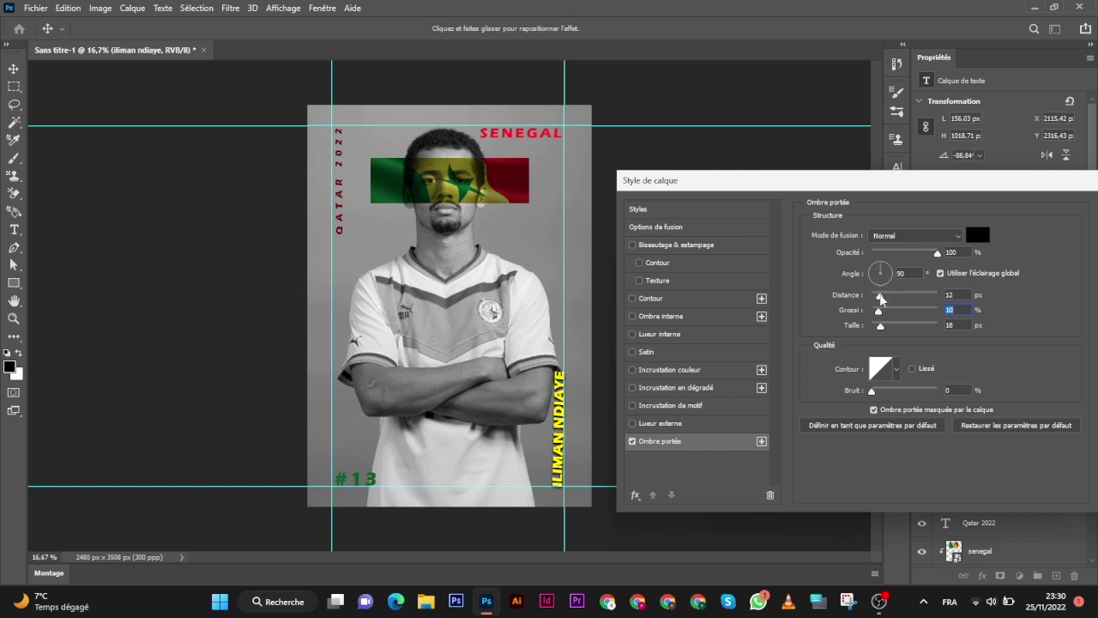
drag(881, 298, 875, 298)
drag(875, 298, 882, 298)
drag(1036, 191, 944, 204)
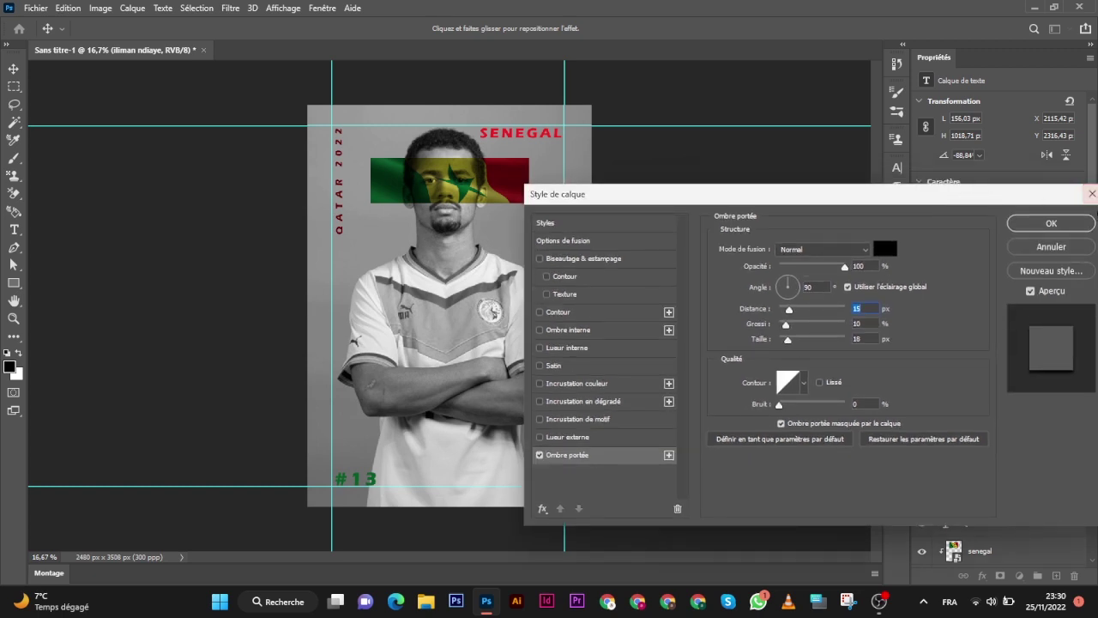
click(1034, 224)
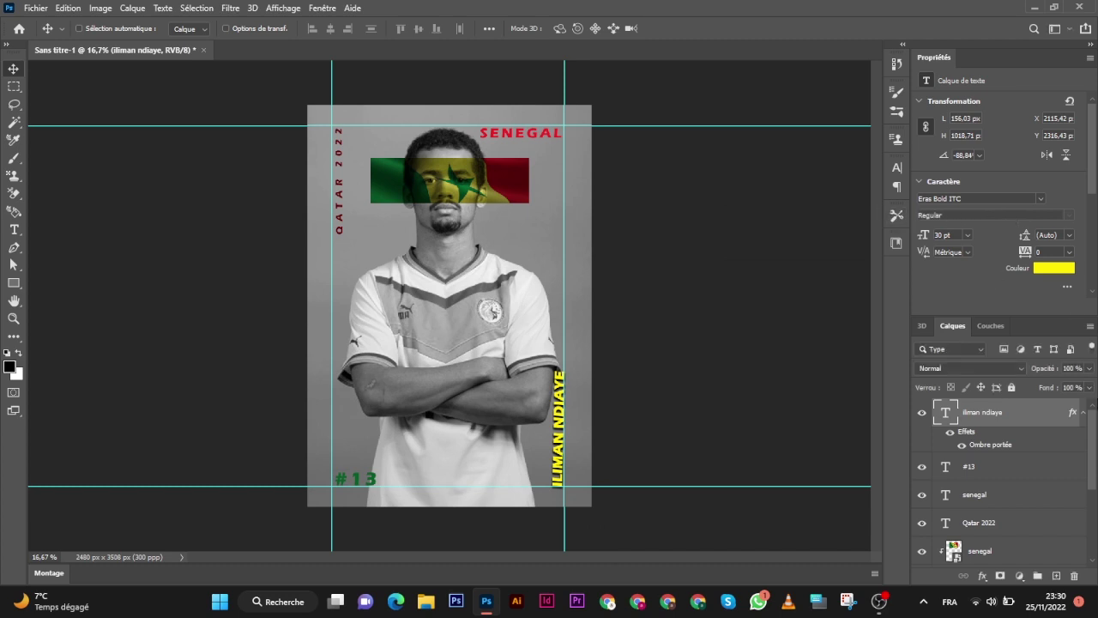
- Copy the player name's drop shadow onto the #13, SENEGAL and QATAR 2022 text layers
click(1081, 412)
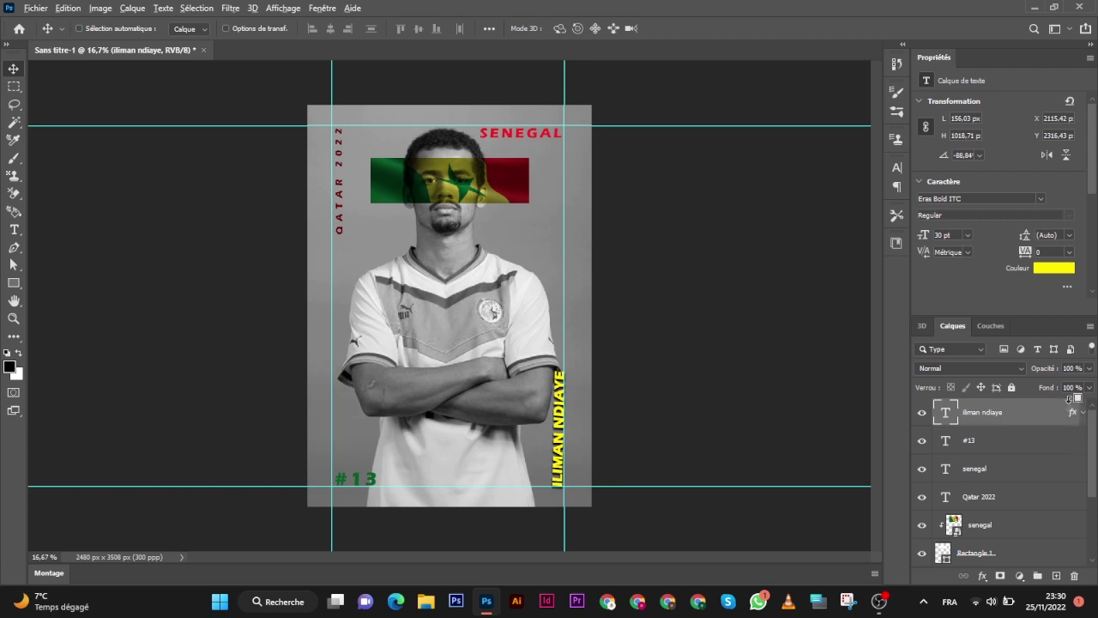
drag(1071, 414, 1071, 442)
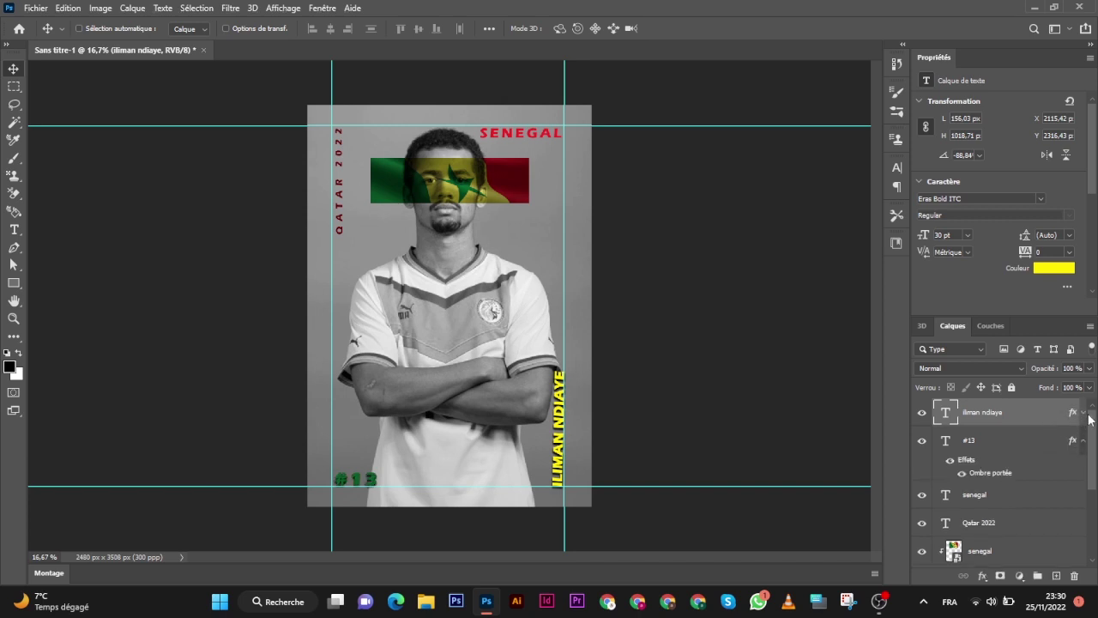
click(1083, 441)
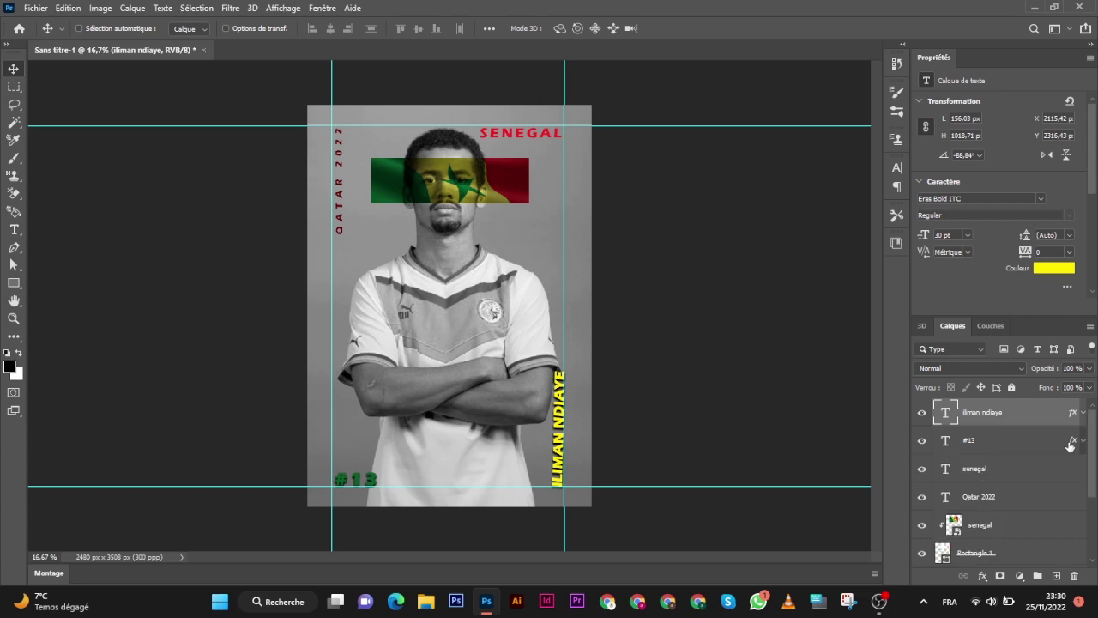
drag(1072, 442, 1072, 468)
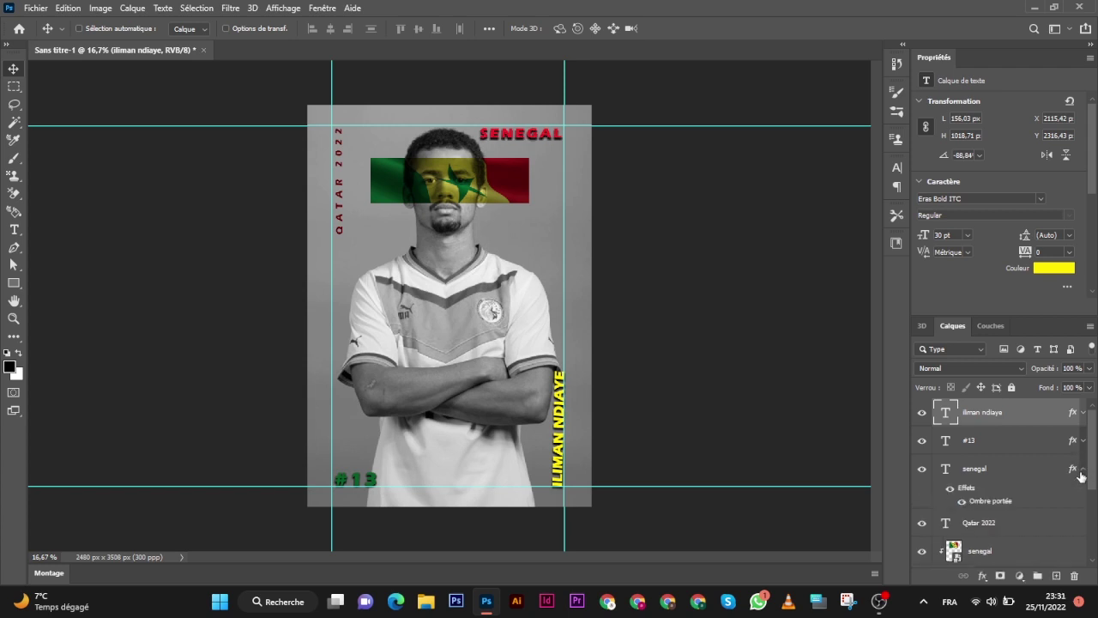
click(1081, 470)
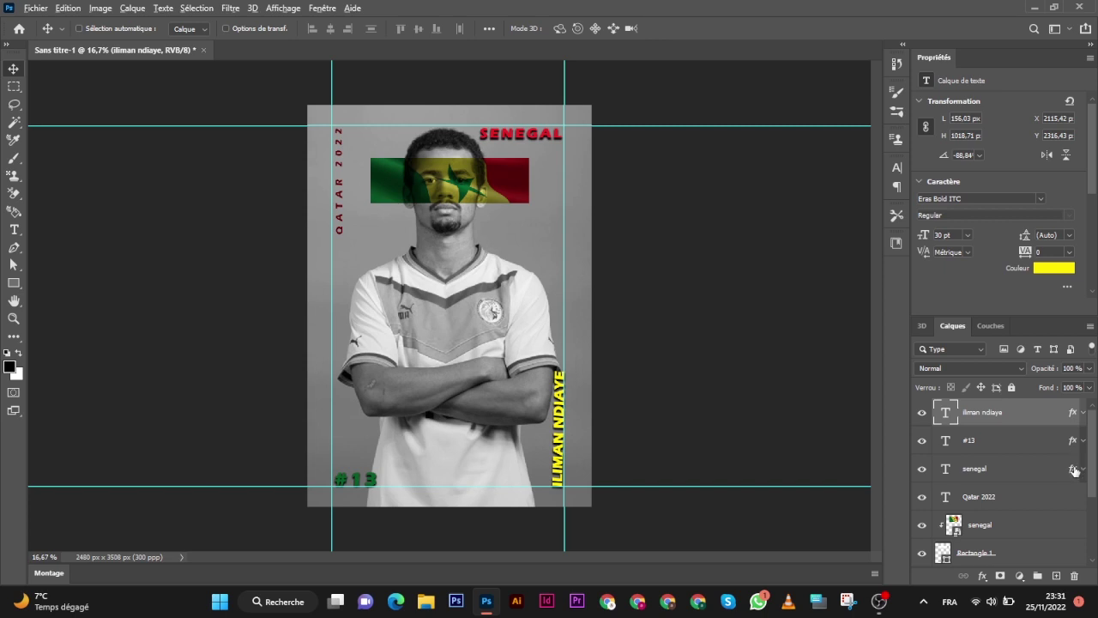
drag(1074, 470, 1069, 503)
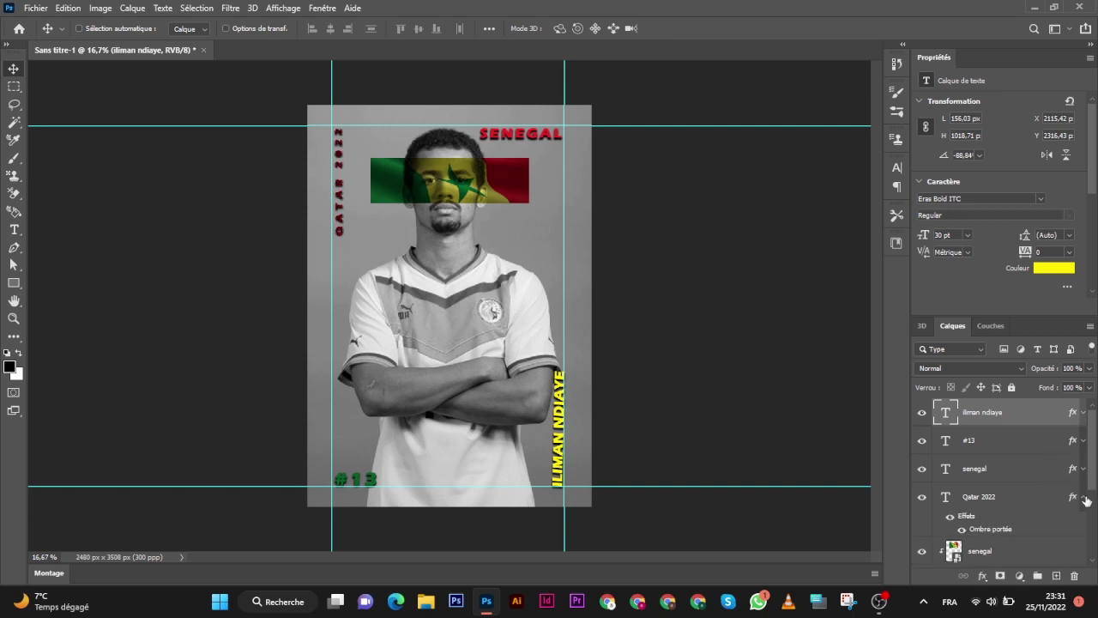
click(1085, 500)
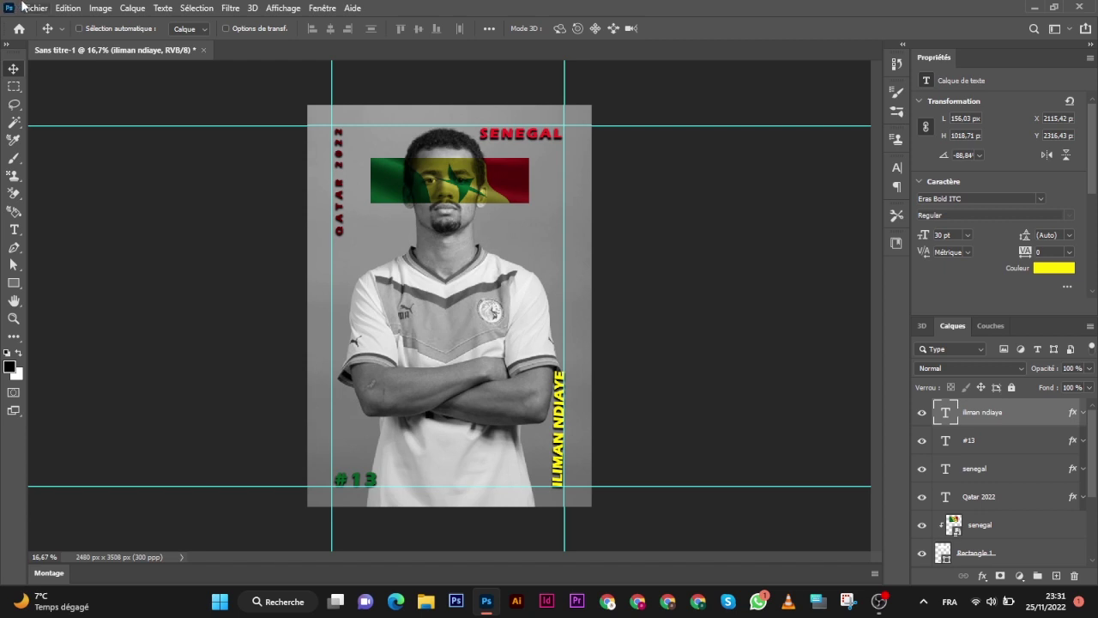
- Import and embed the laye 2018 logo file into the poster
click(26, 8)
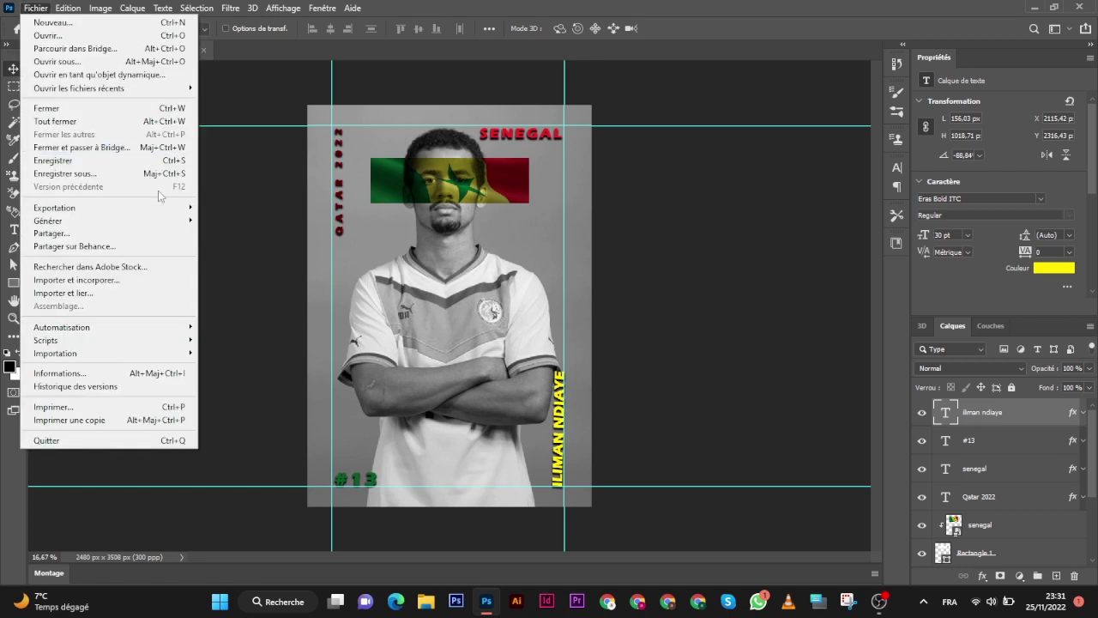
click(160, 279)
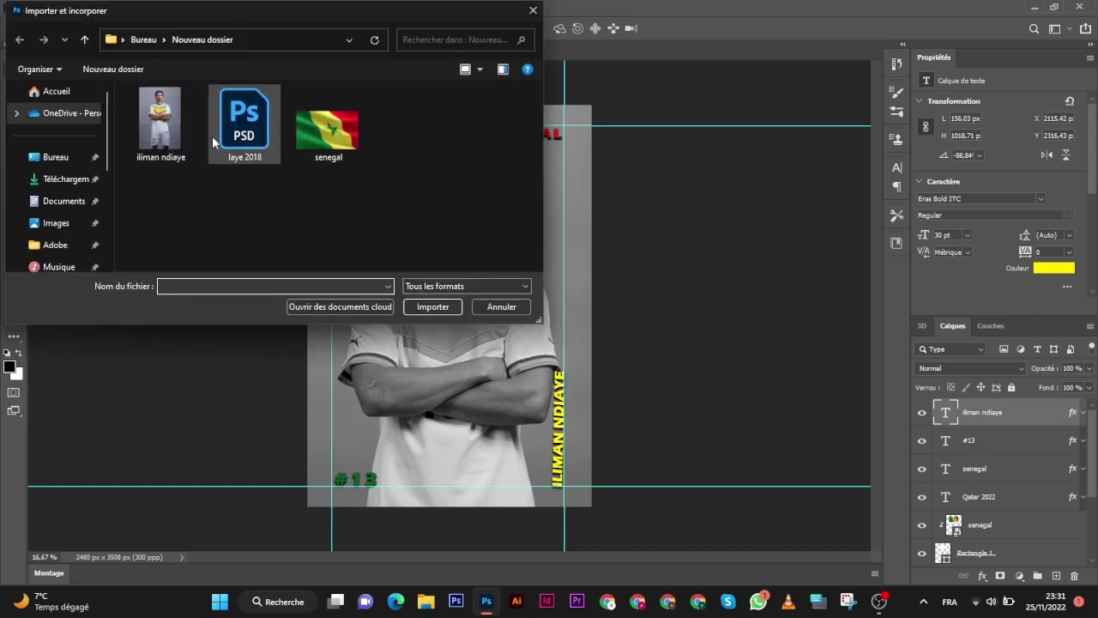
click(226, 131)
click(425, 307)
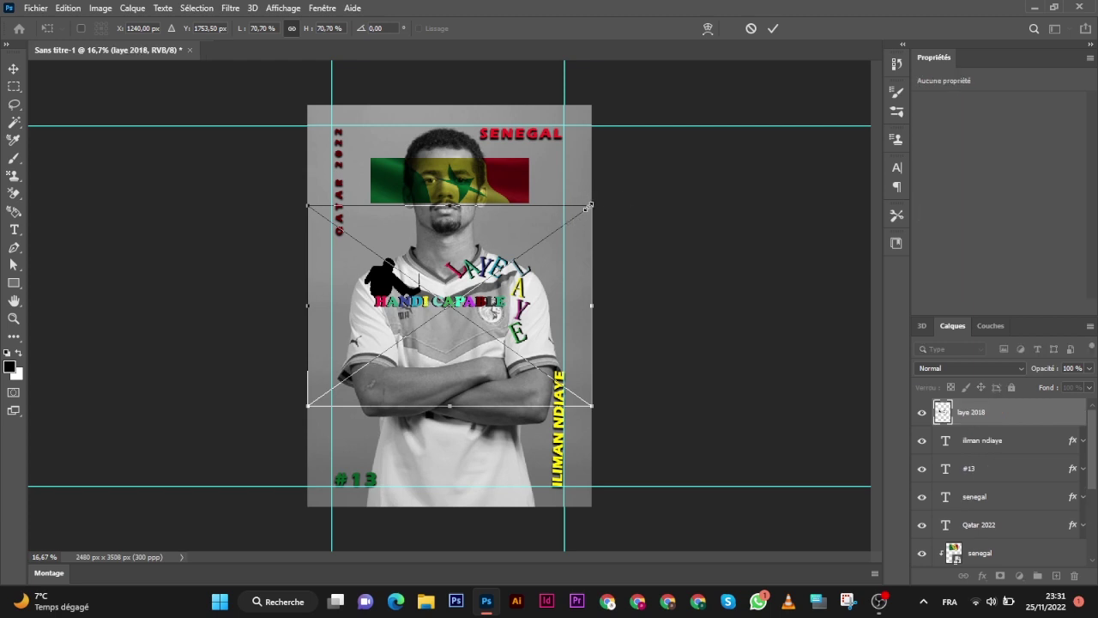
- Shrink the logo and place it in the bottom-left corner
mouse_move(589, 206)
mouse_down()
mouse_move(387, 350)
mouse_move(367, 465)
mouse_up()
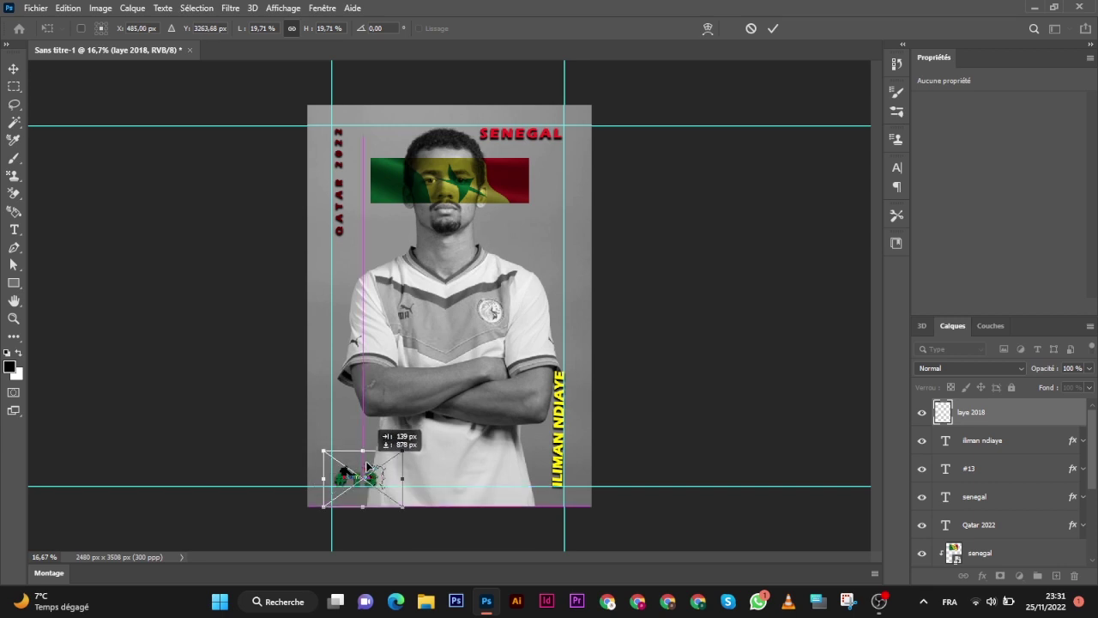
drag(366, 466, 381, 464)
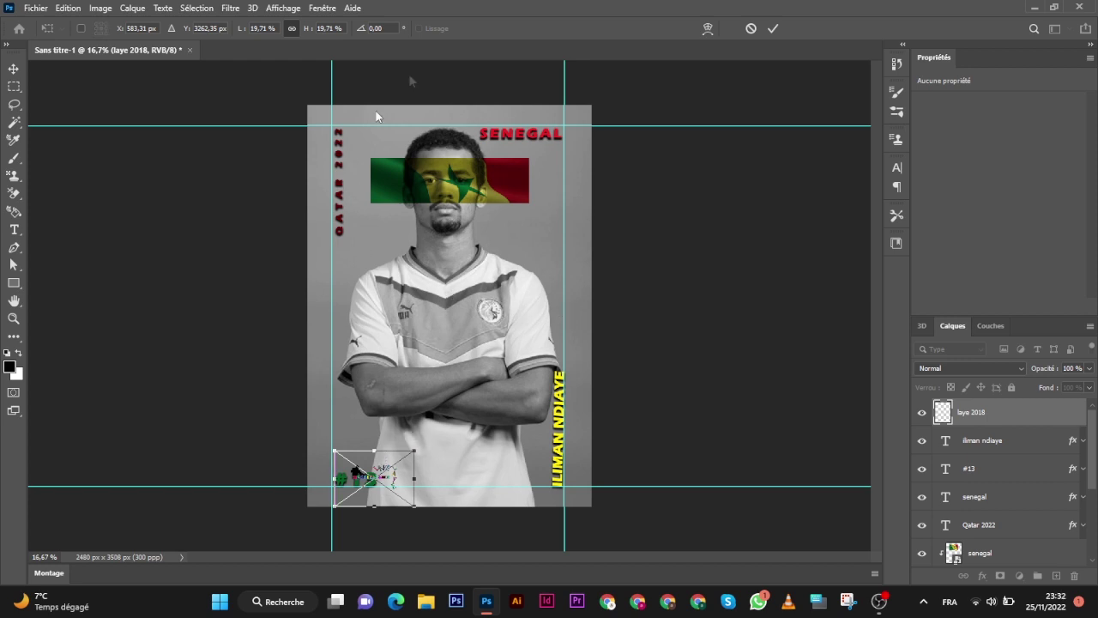
click(768, 27)
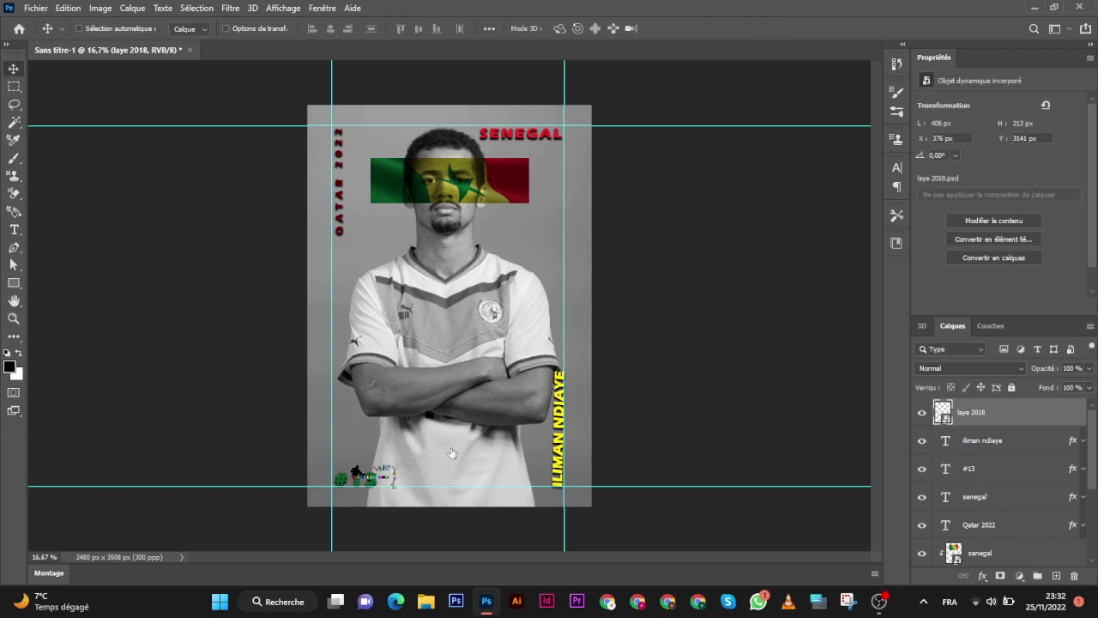
- Move #13 toward the centre beside the logo, set its tracking to 0, and nudge it lower
ctrl+click(374, 480)
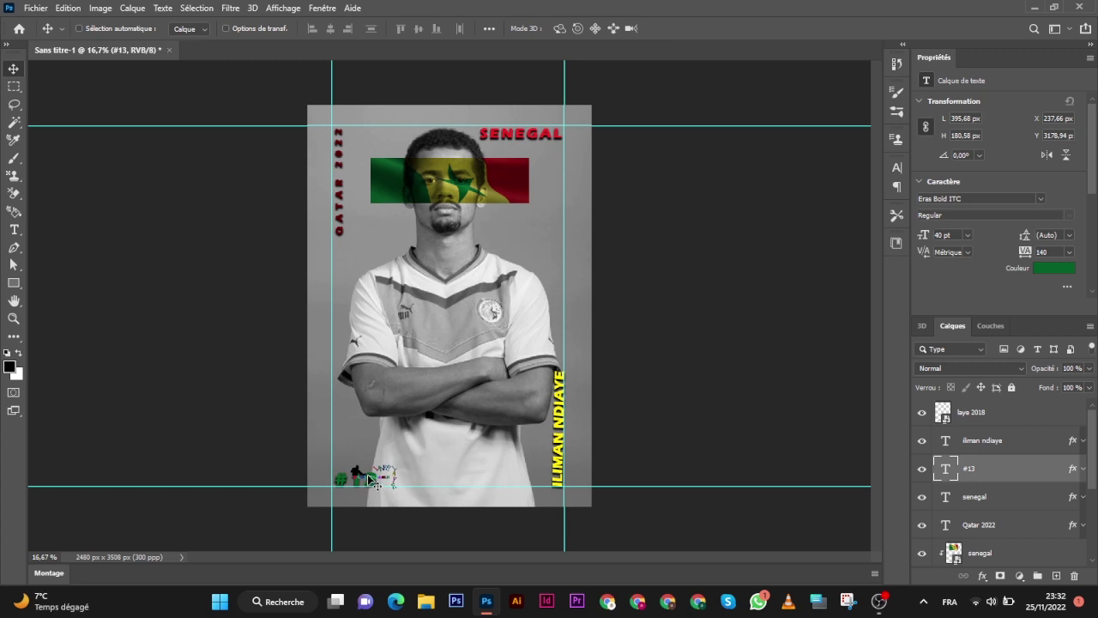
drag(368, 473, 452, 471)
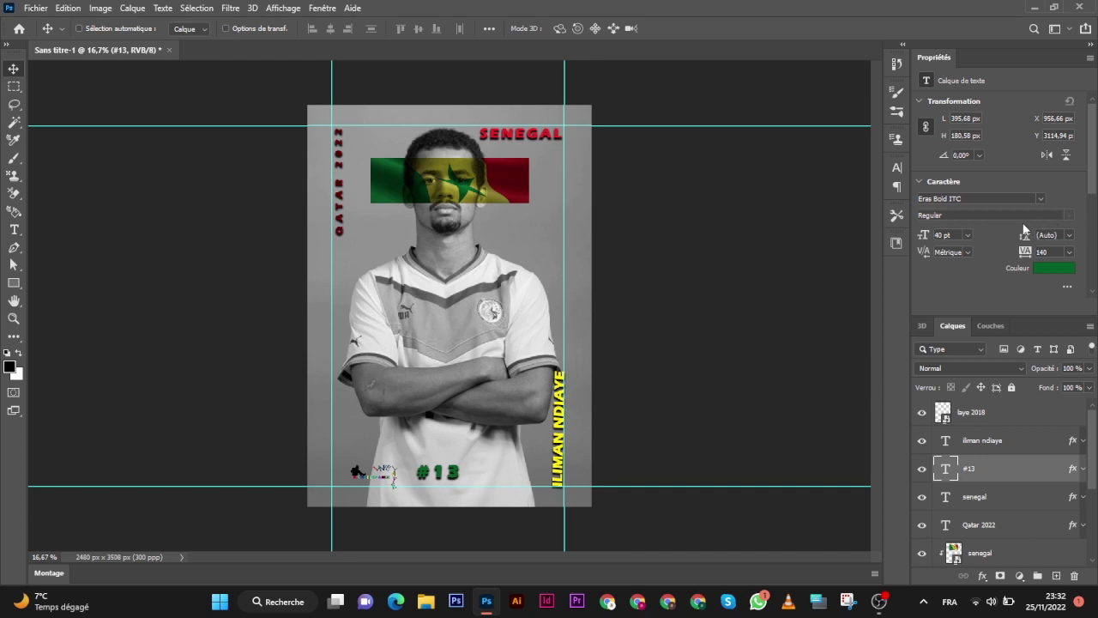
mouse_move(1029, 256)
mouse_down()
mouse_move(997, 262)
mouse_move(1048, 252)
mouse_up()
drag(1048, 252, 1050, 247)
click(1044, 251)
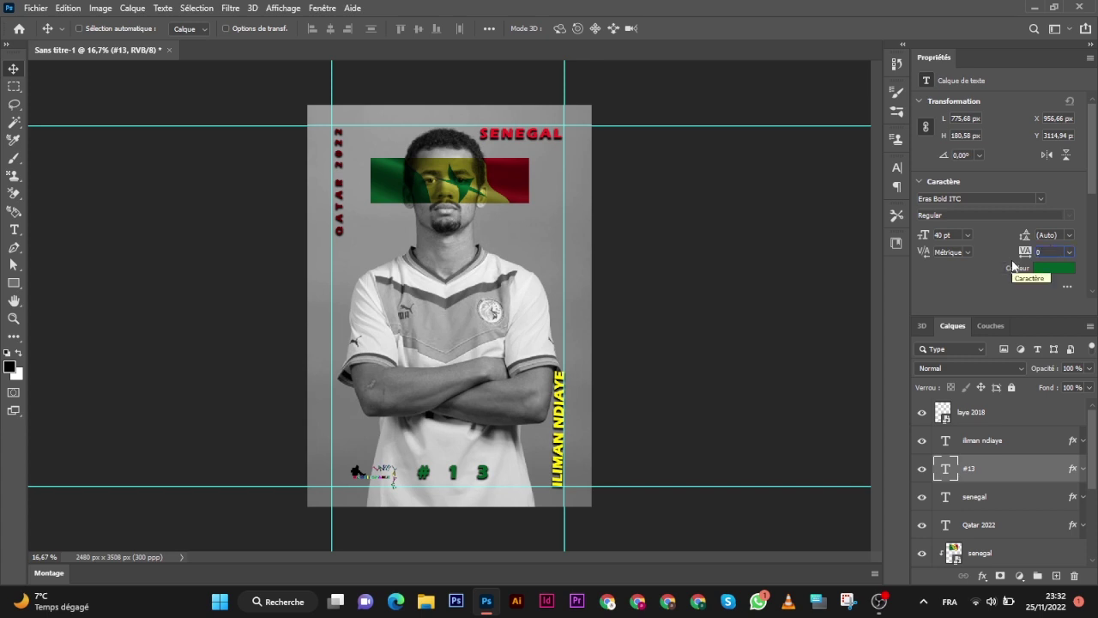
text(0)
key(Return)
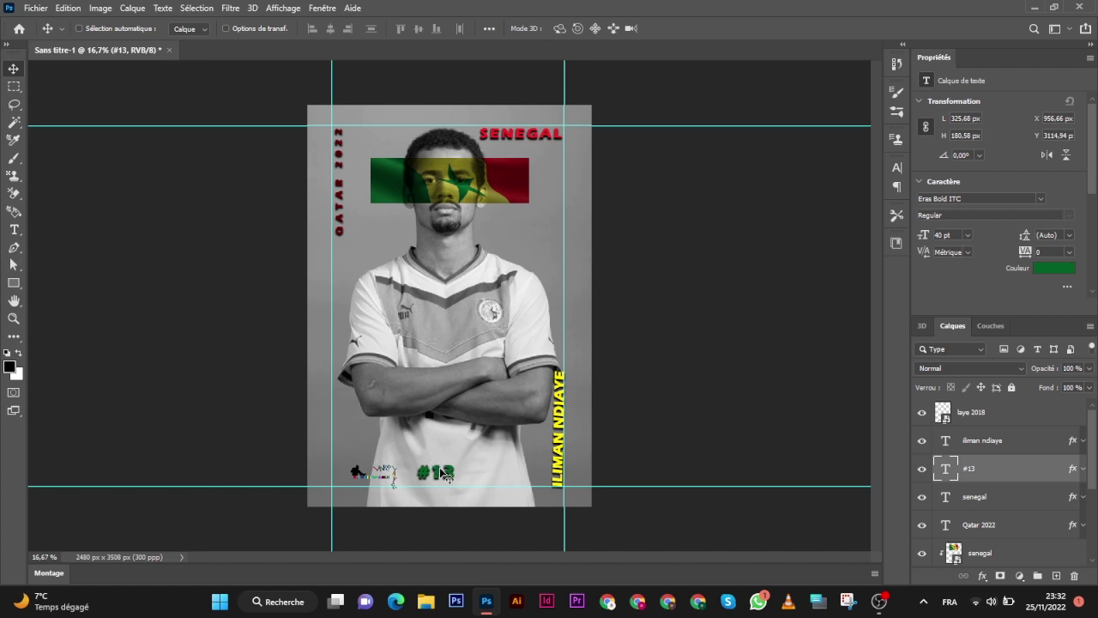
drag(441, 472, 441, 478)
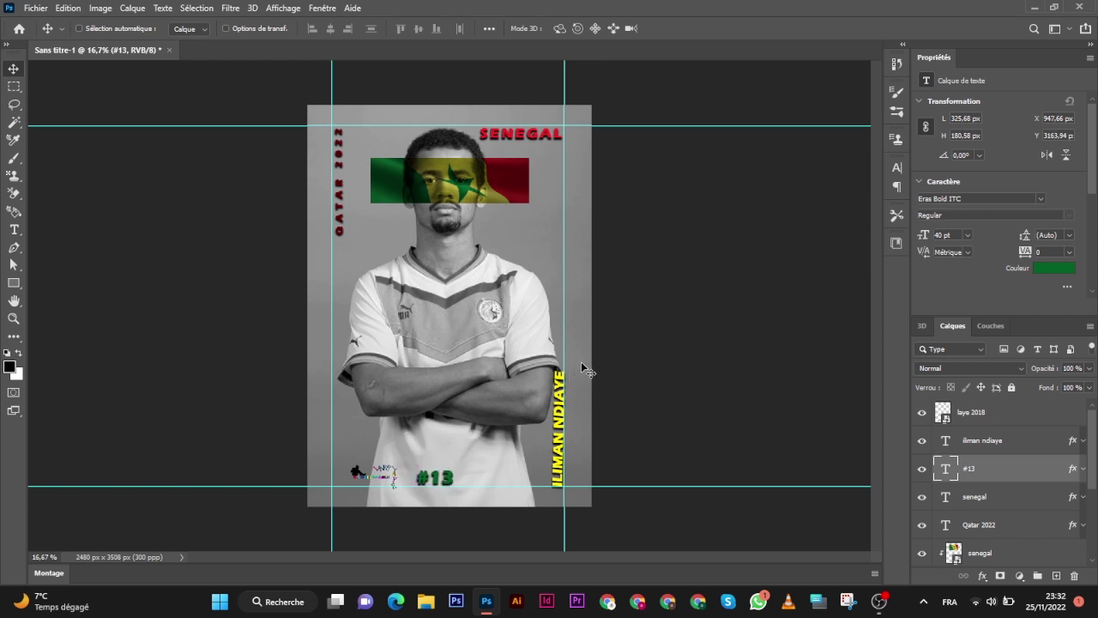
click(988, 420)
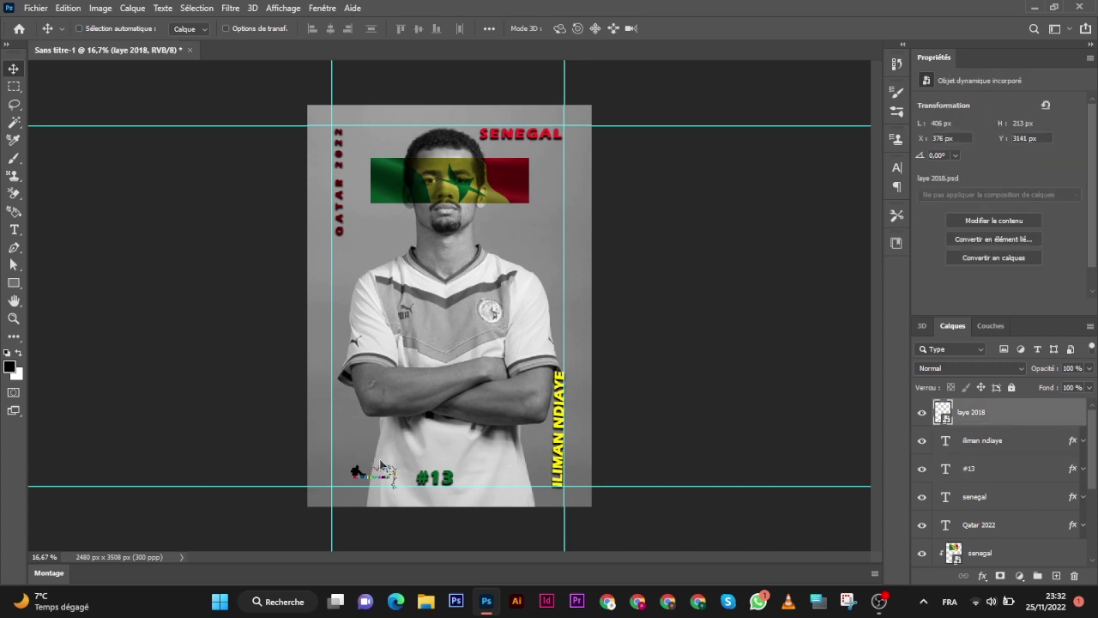
- Enlarge the laye 2018 logo to 455 × 239 px in the bottom-left corner
drag(382, 464, 374, 467)
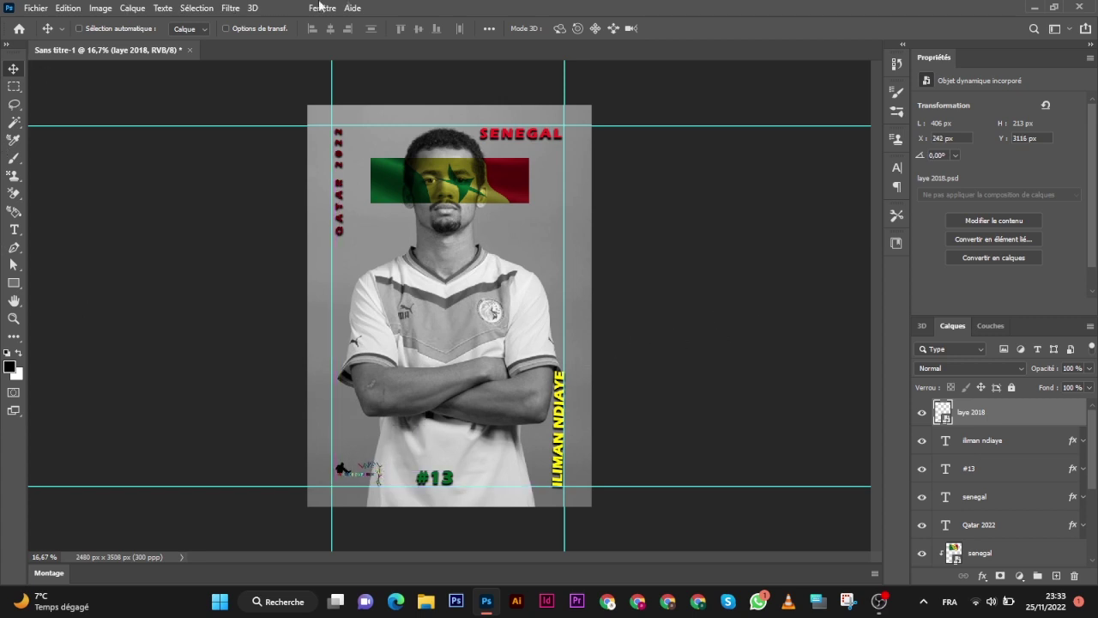
click(248, 32)
drag(381, 461, 424, 419)
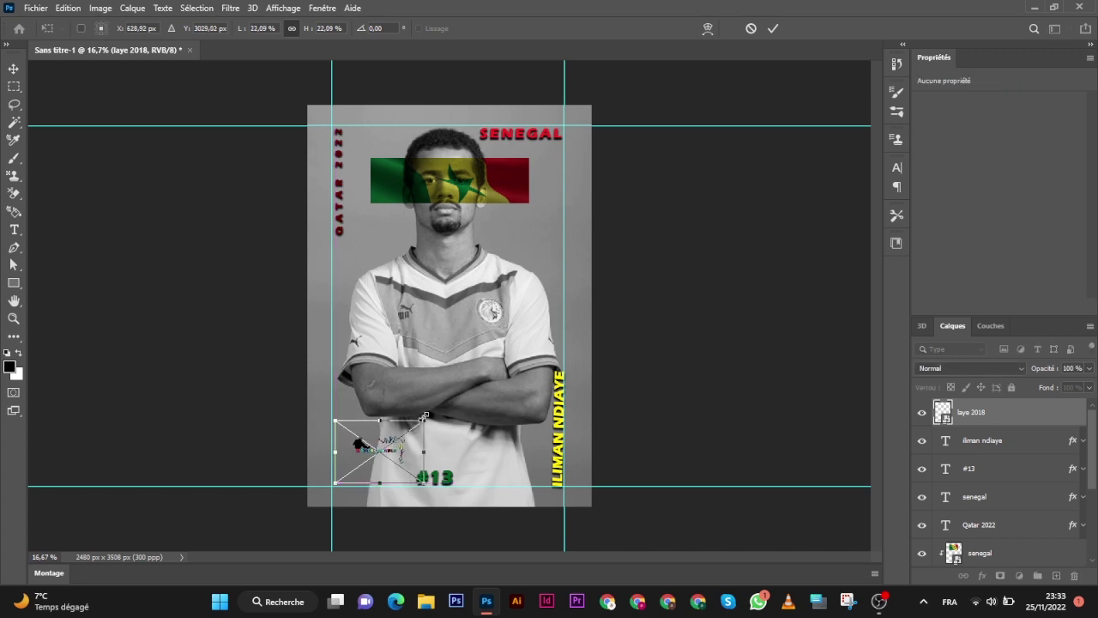
drag(381, 444, 358, 464)
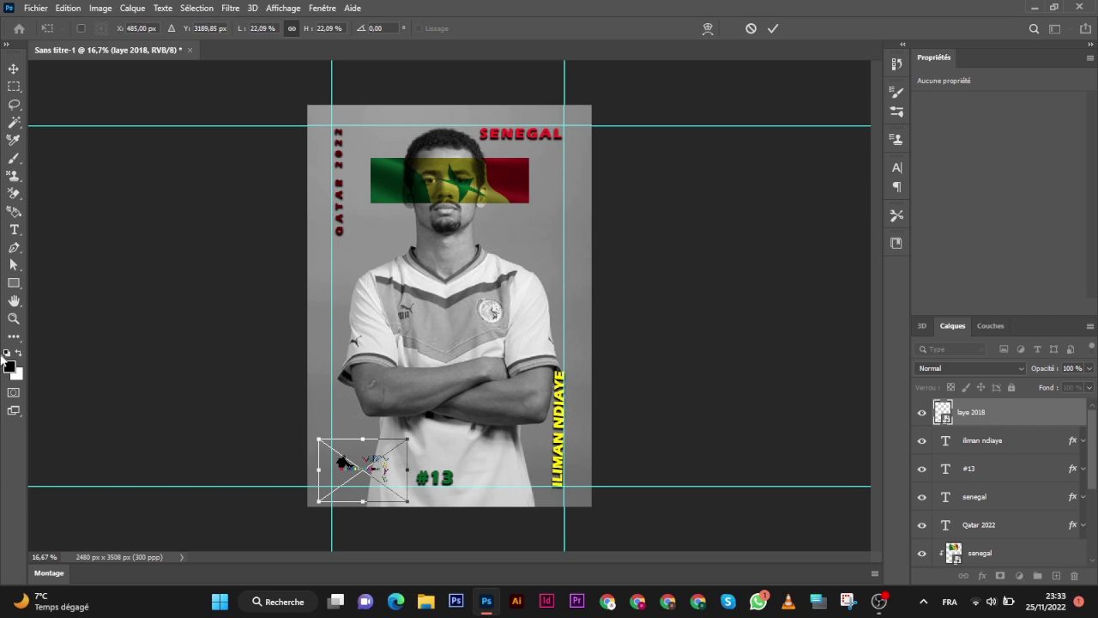
click(772, 27)
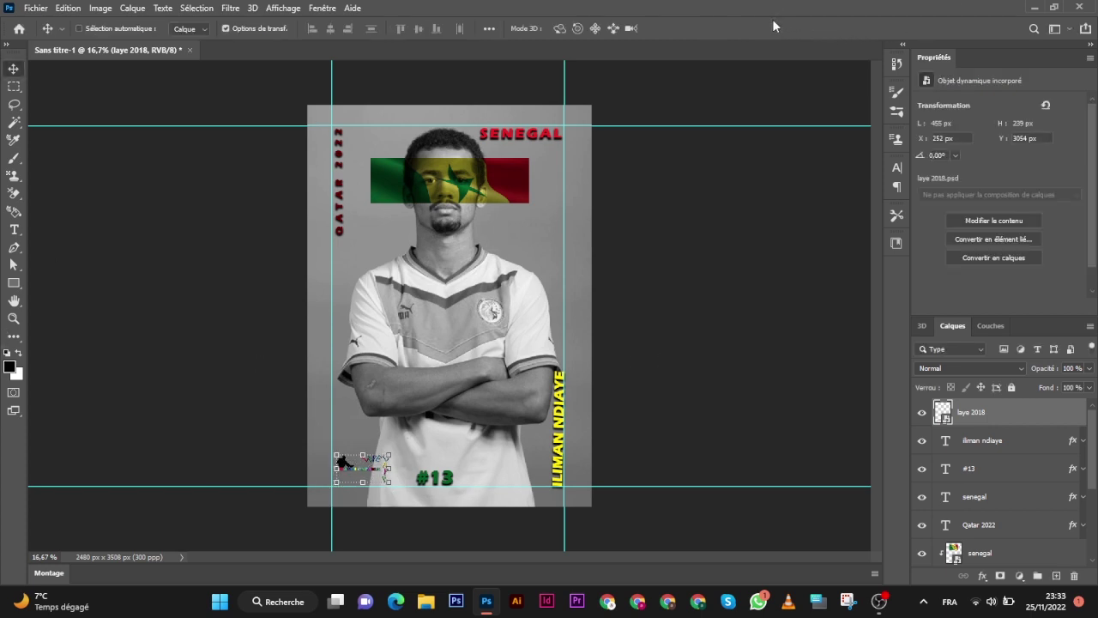
- Nudge the logo slightly down and align the right guide to the page's right edge
click(239, 29)
drag(380, 459, 377, 468)
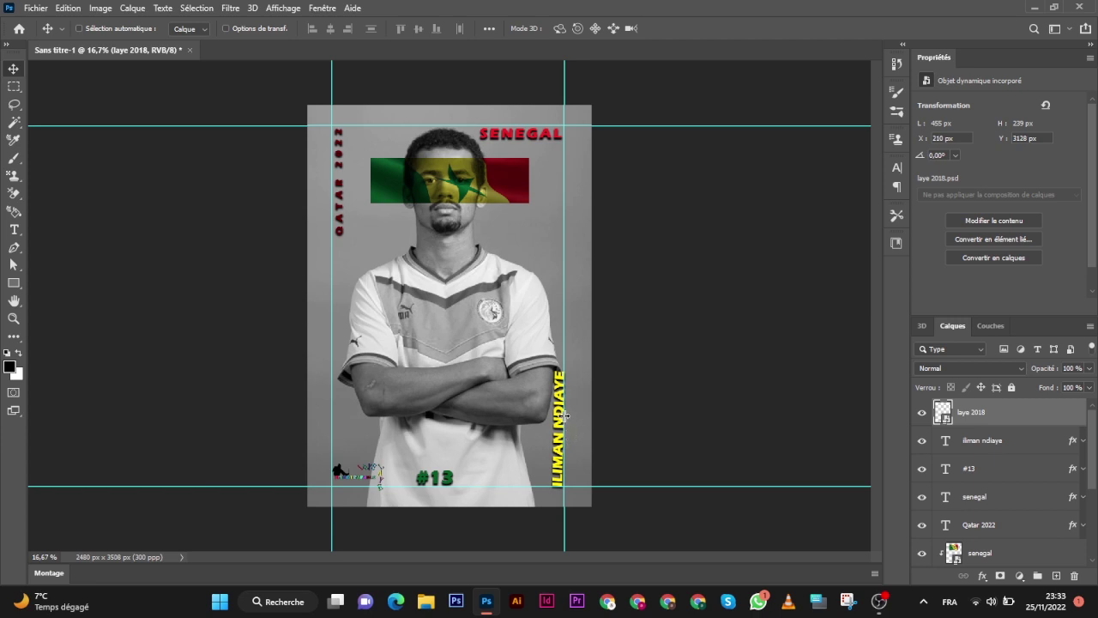
drag(564, 415, 591, 425)
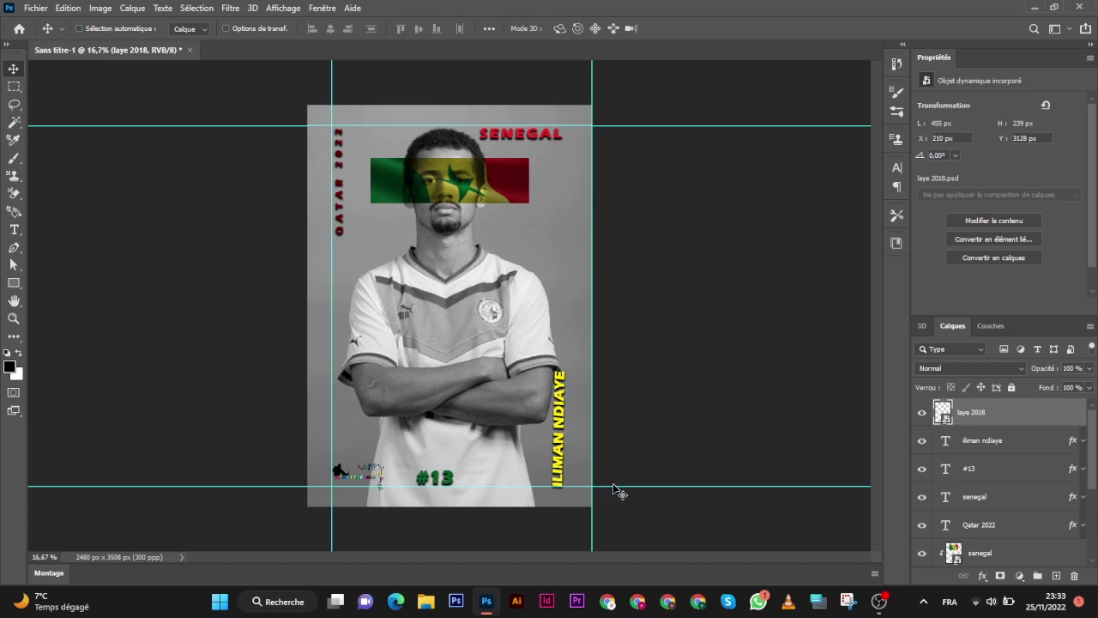
- Move the bottom, left and top guides to the page edges and hide all panels
drag(618, 485, 613, 506)
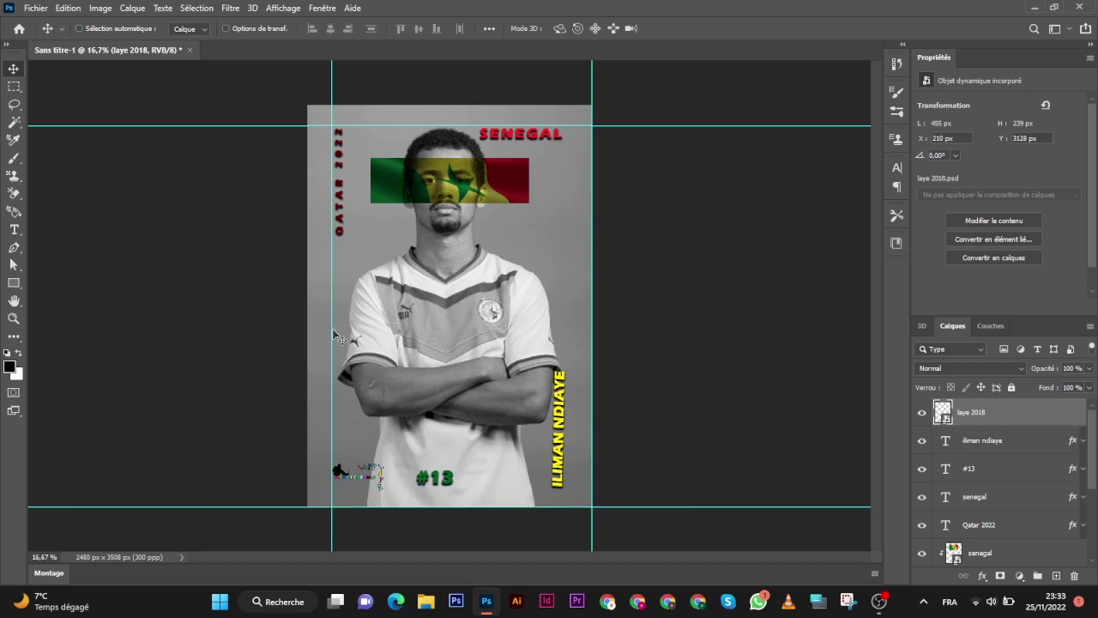
drag(330, 335, 307, 364)
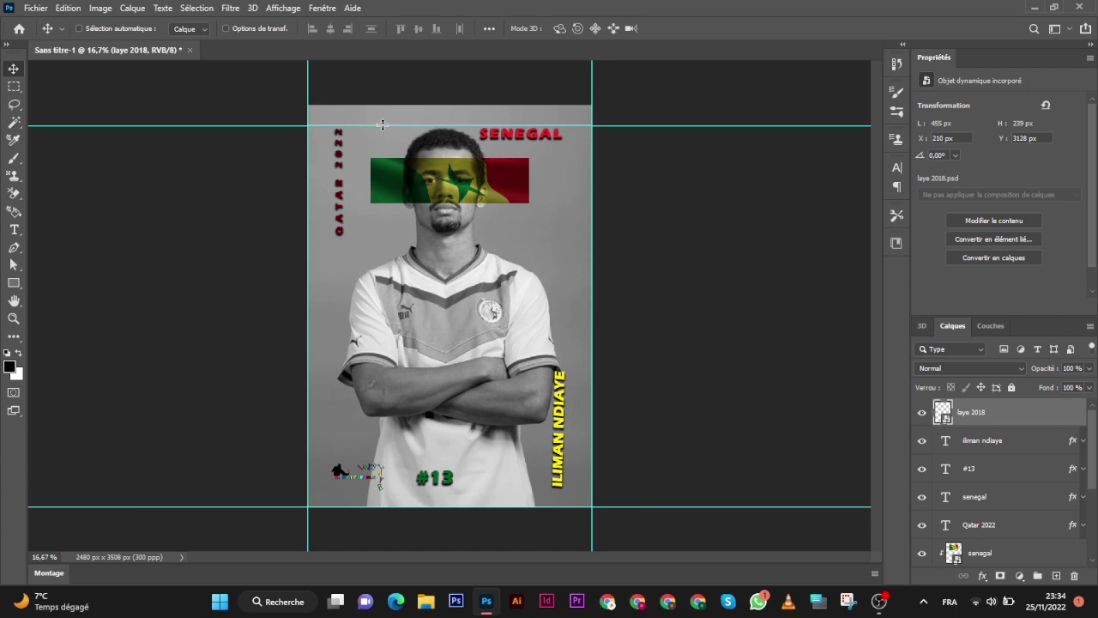
drag(383, 126, 392, 104)
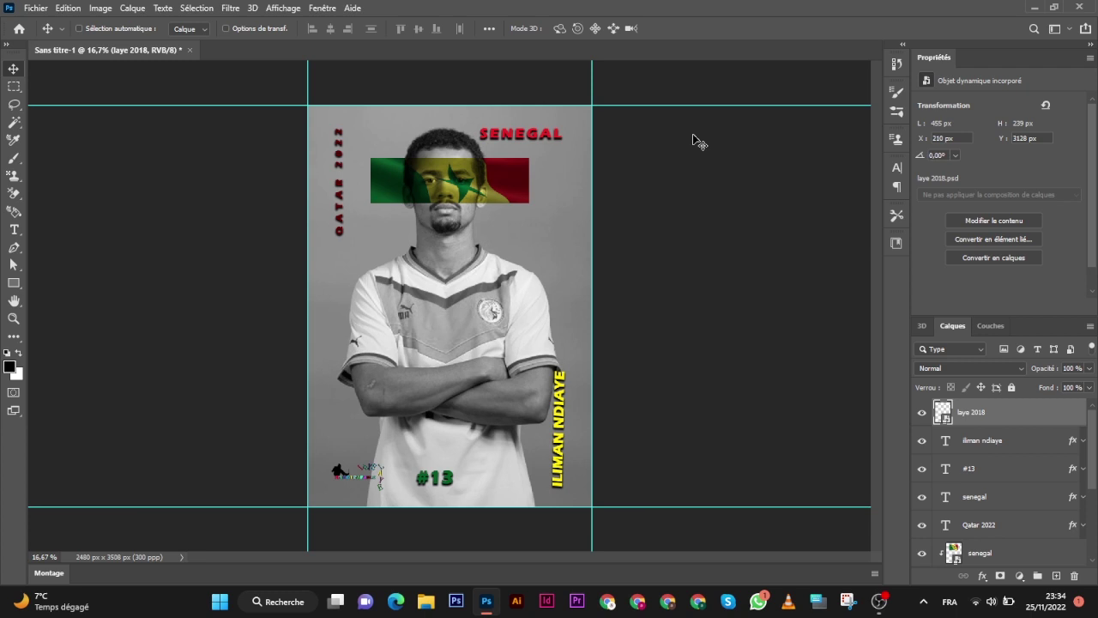
key(Tab)
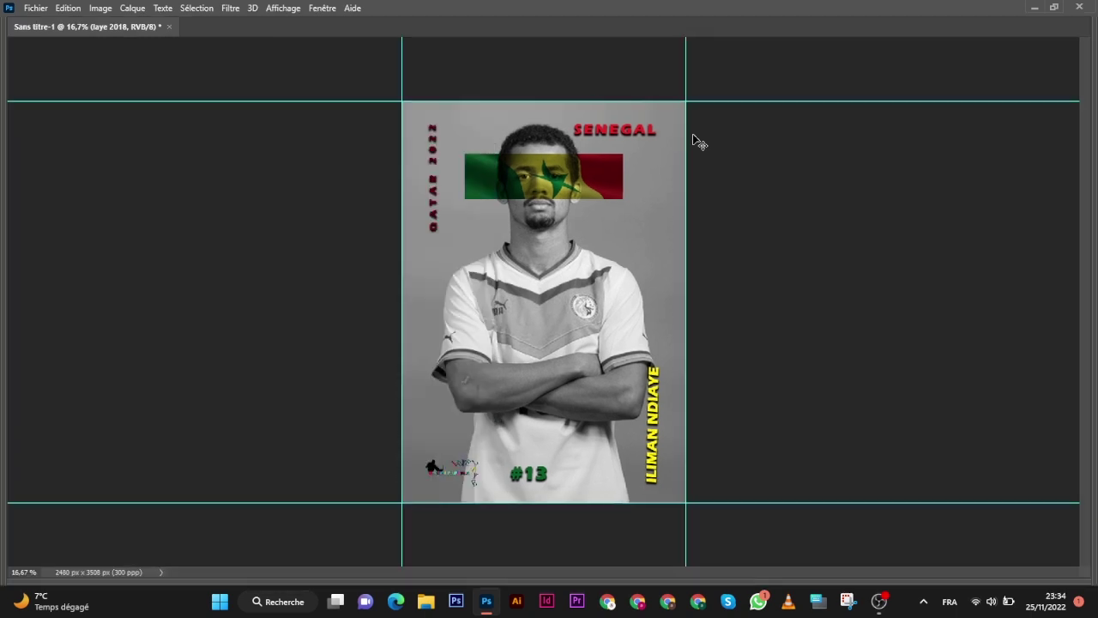